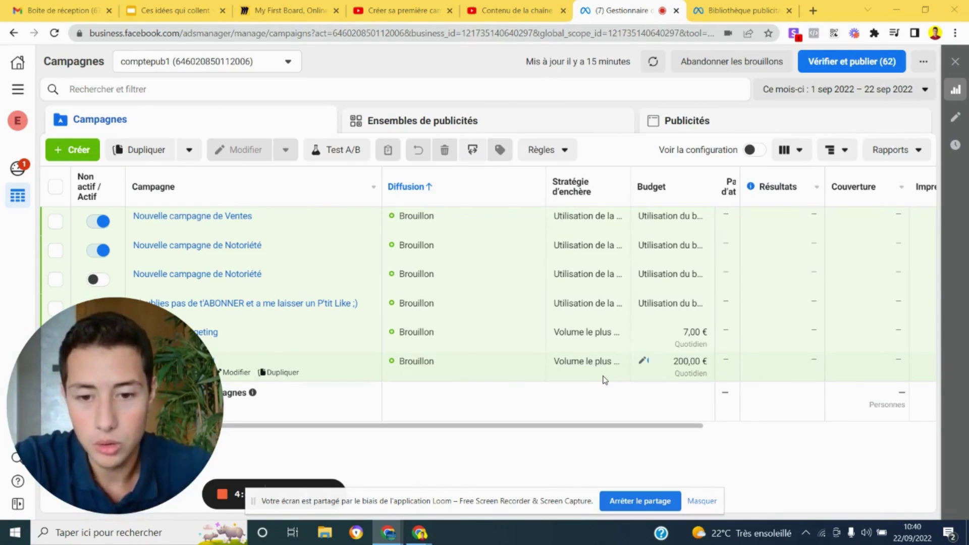
left_click(702, 501)
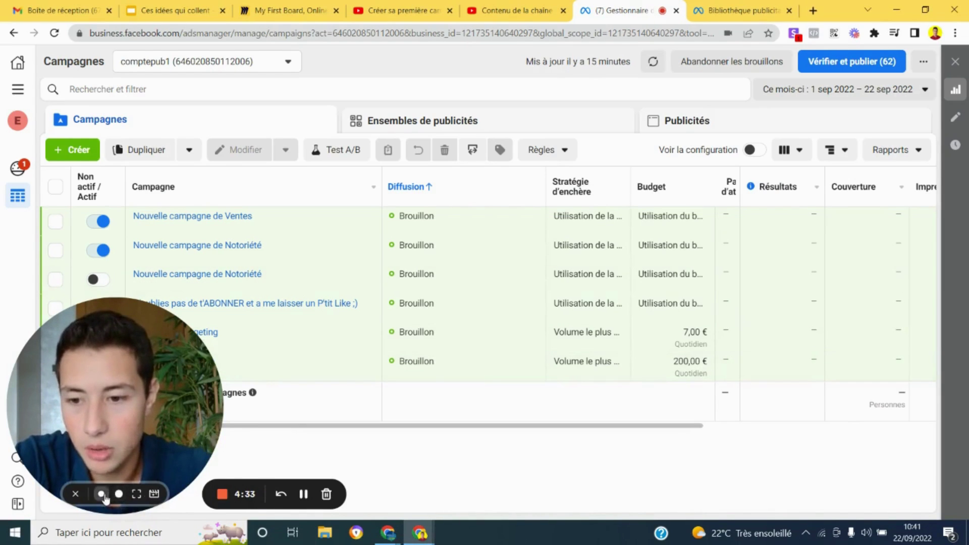
left_click(102, 495)
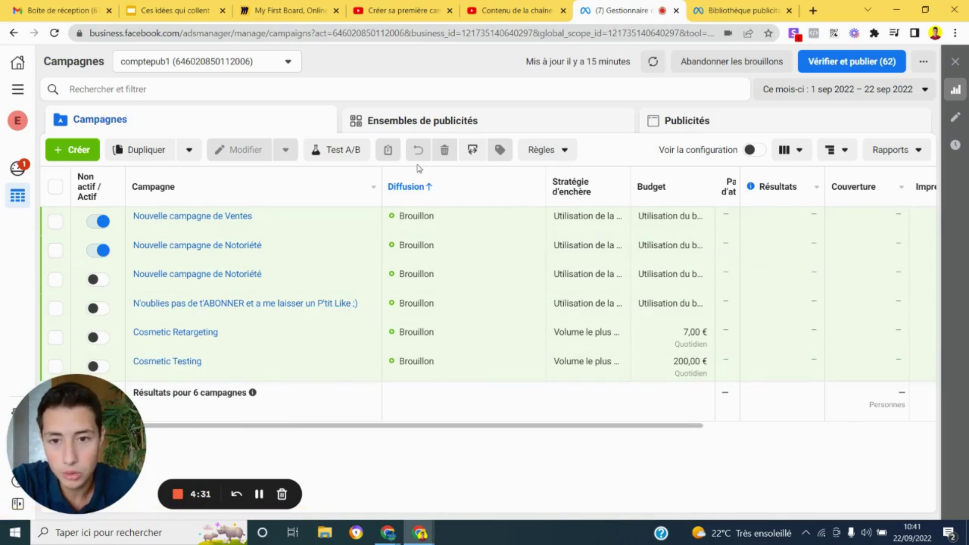
Create a new campaign with the Ventes objective.
left_click(91, 152)
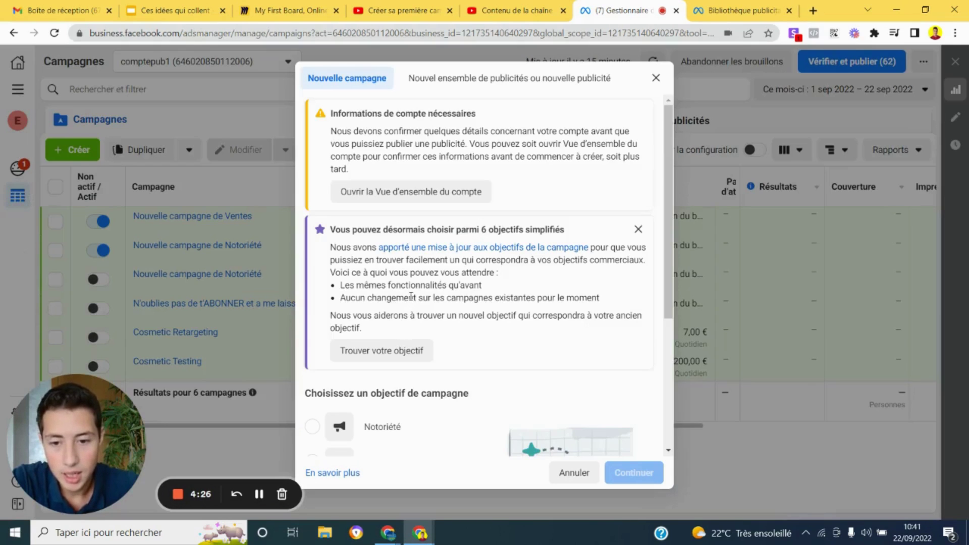
scroll(411, 297, "down", 4)
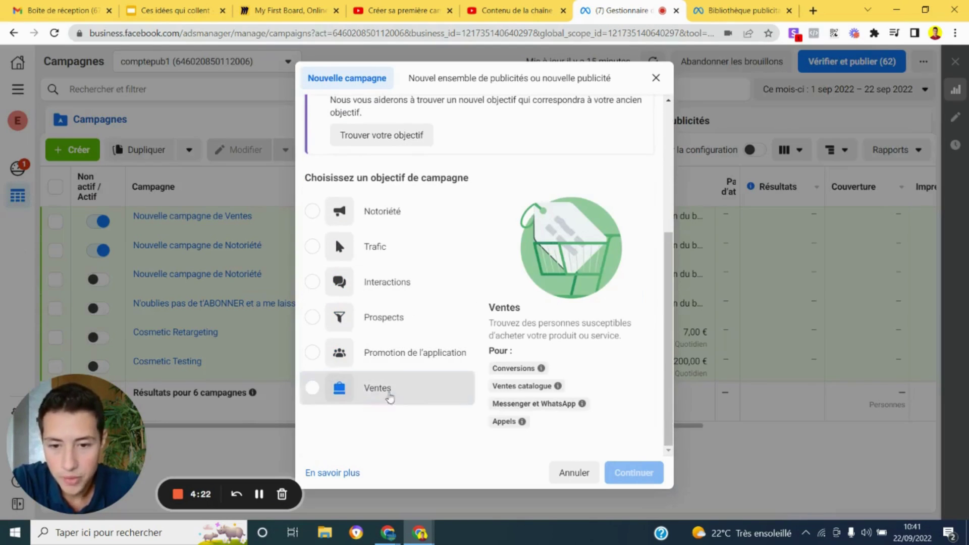
left_click(390, 398)
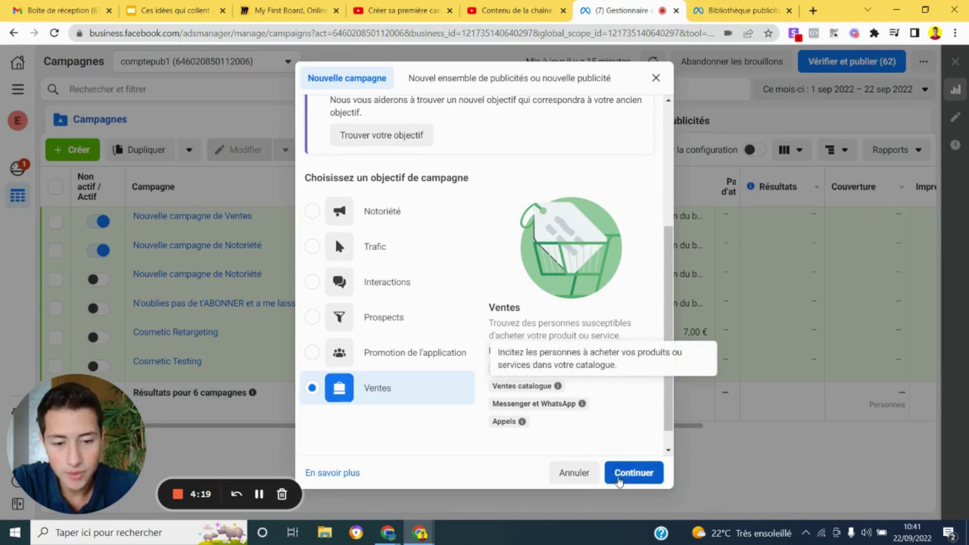
left_click(620, 480)
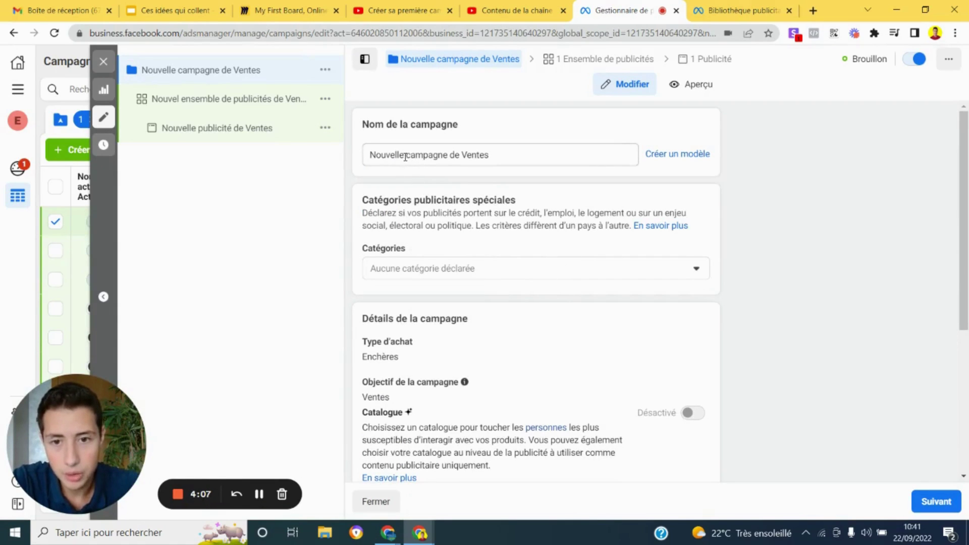
Rename the campaign as "campagne de conversion canape".
double_click(451, 158)
left_click_drag(451, 158, 389, 152)
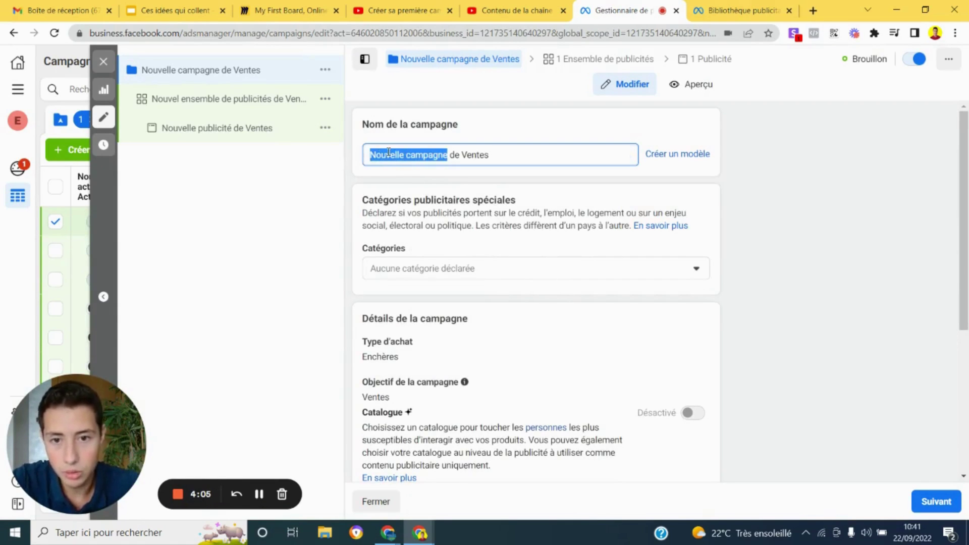
key("ctrl+a")
type("campagne")
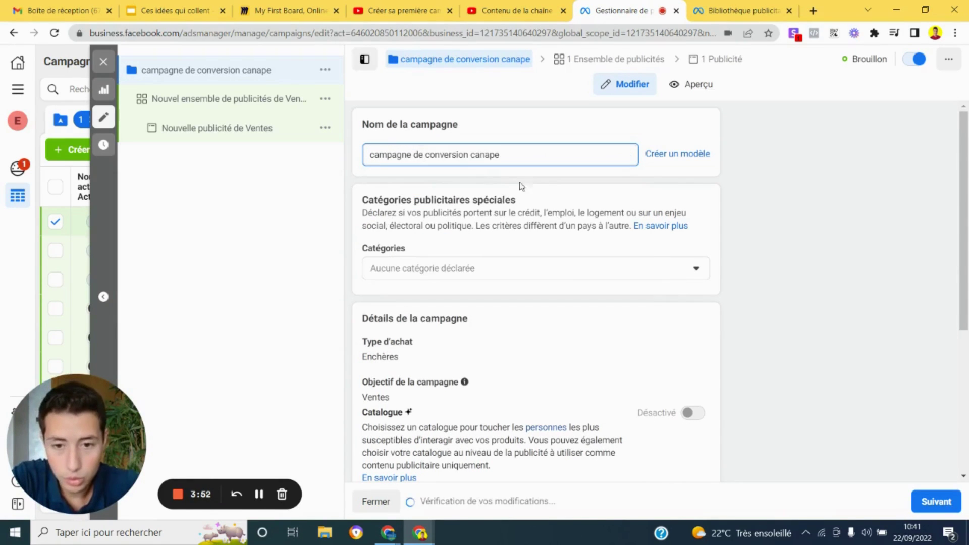
Review the special ad category options and the available campaign objectives without changing either setting.
left_click(507, 271)
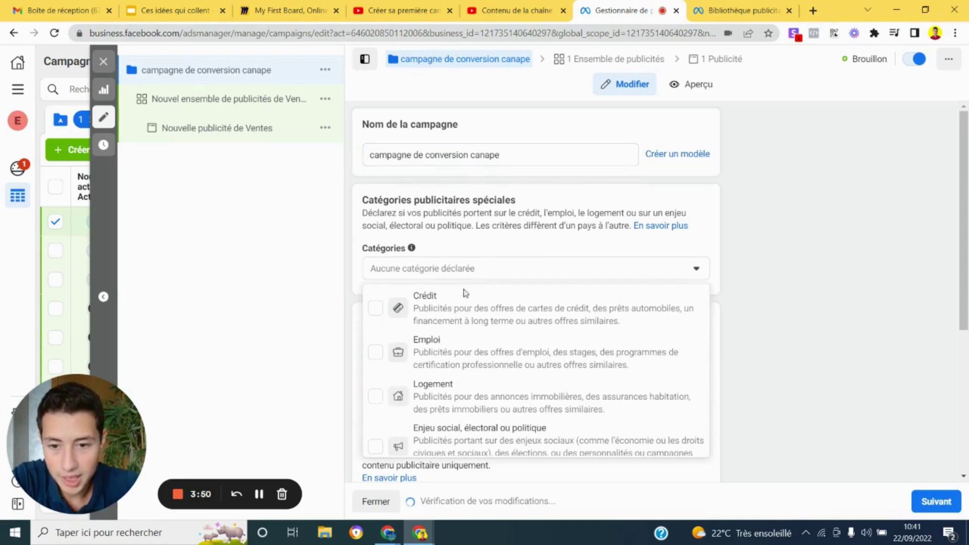
scroll(509, 397, "down", 1)
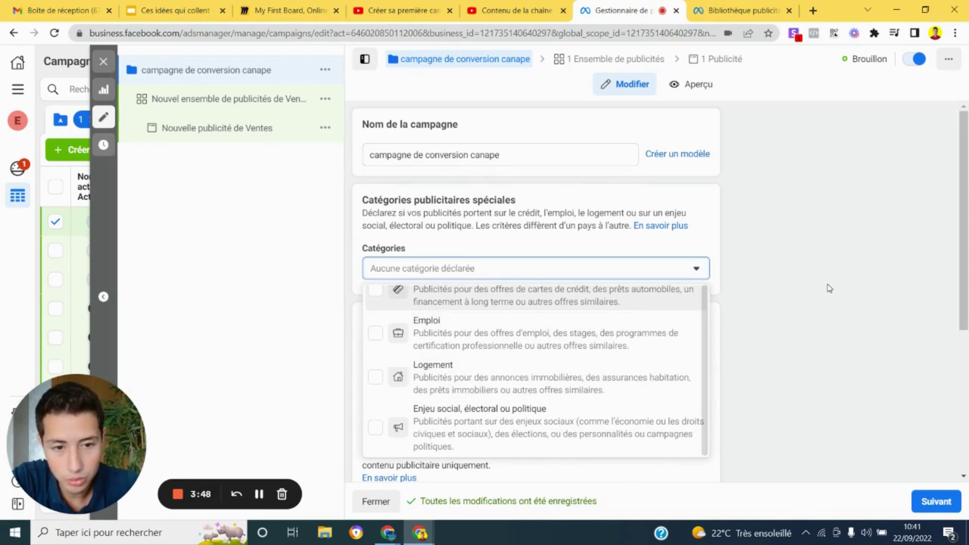
left_click(578, 274)
scroll(571, 287, "down", 2)
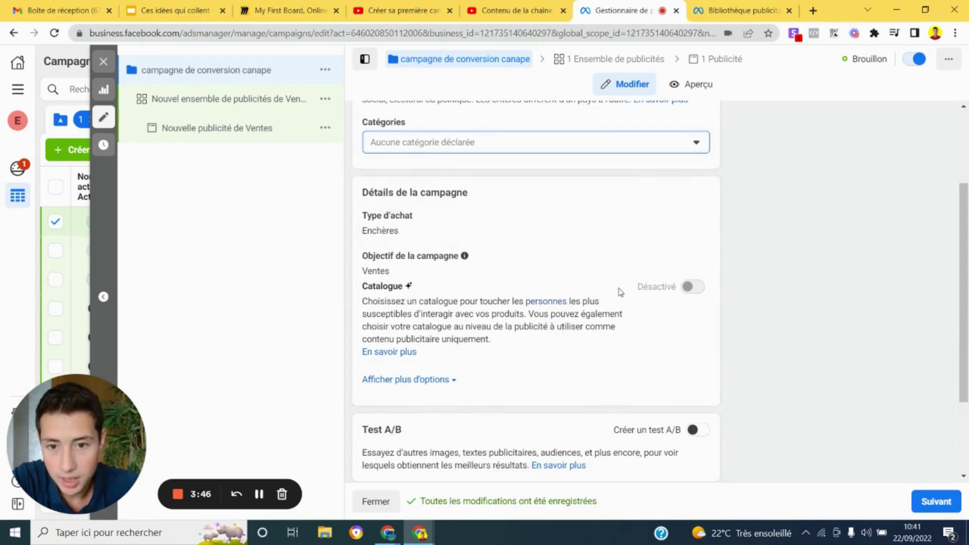
left_click(667, 258)
scroll(455, 435, "down", 4)
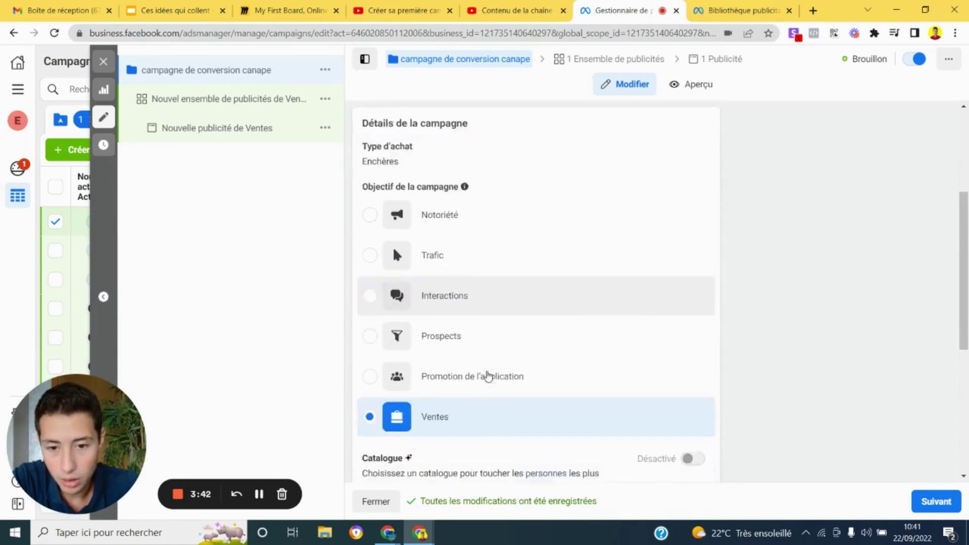
Turn on the Advantage campaign budget (Budget de campagne Advantage).
scroll(824, 227, "down", 3)
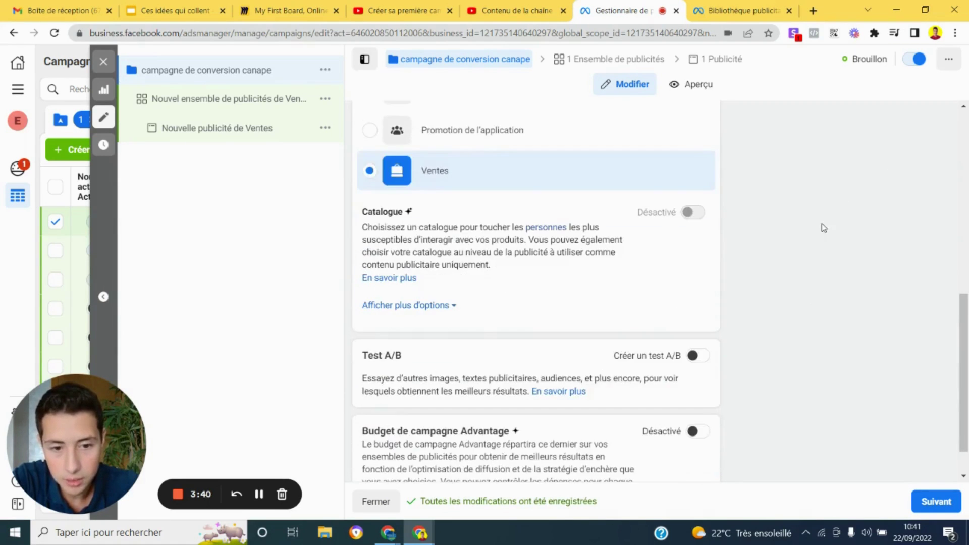
scroll(822, 223, "down", 1)
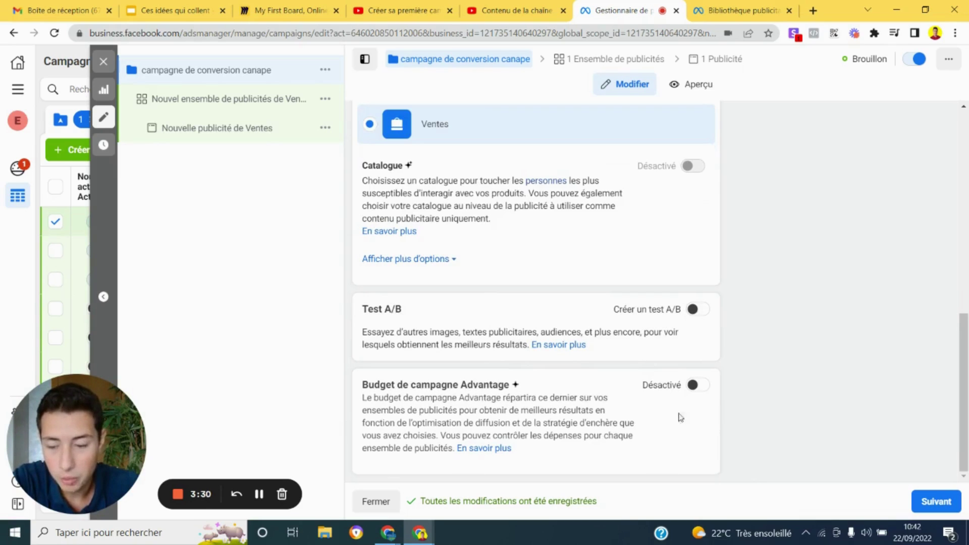
left_click(703, 388)
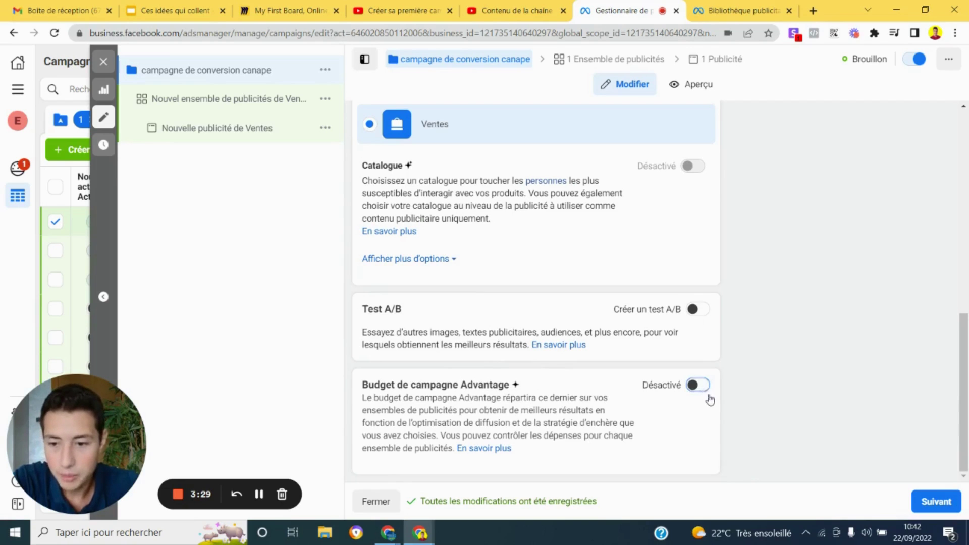
left_click(703, 389)
Set the campaign's daily budget (Budget quotidien) to 30,00 €.
scroll(759, 352, "down", 3)
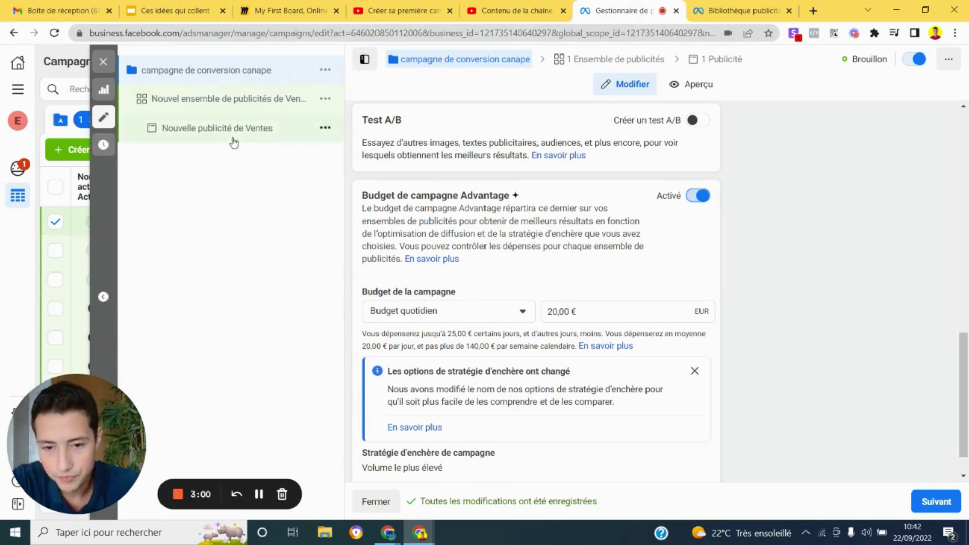
scroll(465, 242, "down", 1)
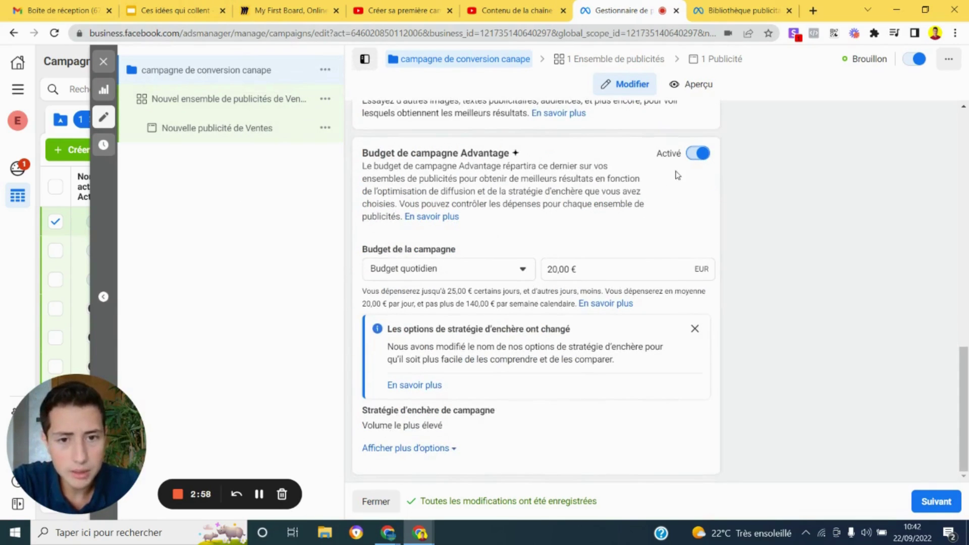
left_click(581, 268)
key("ctrl+a")
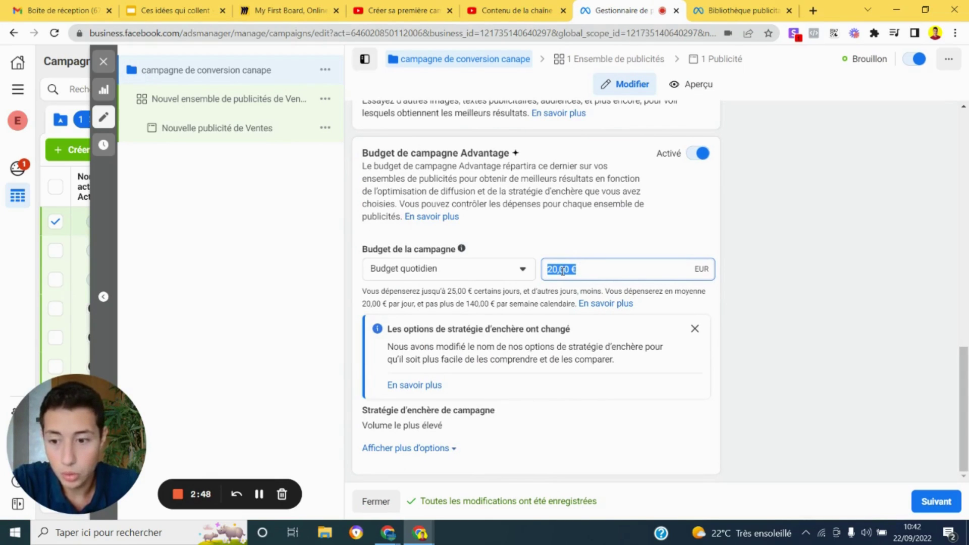
left_click(573, 269)
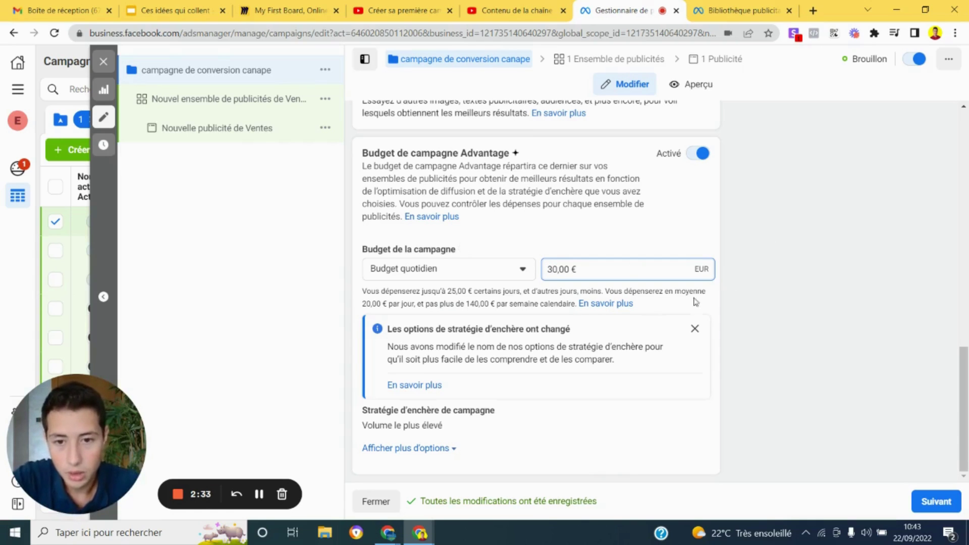
left_click(718, 291)
Proceed to the campaign's ad set and name it "convesion canape / decoration".
left_click(934, 510)
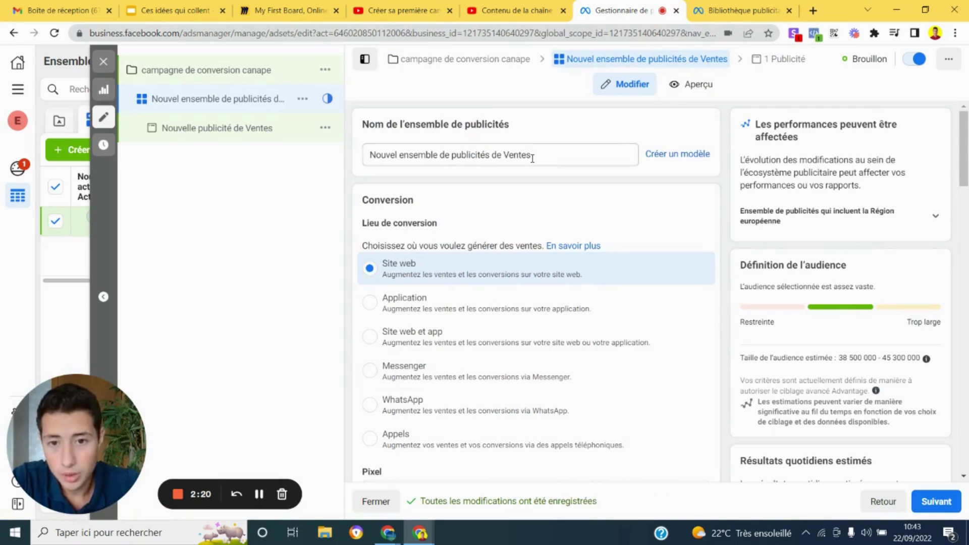
left_click_drag(531, 156, 364, 168)
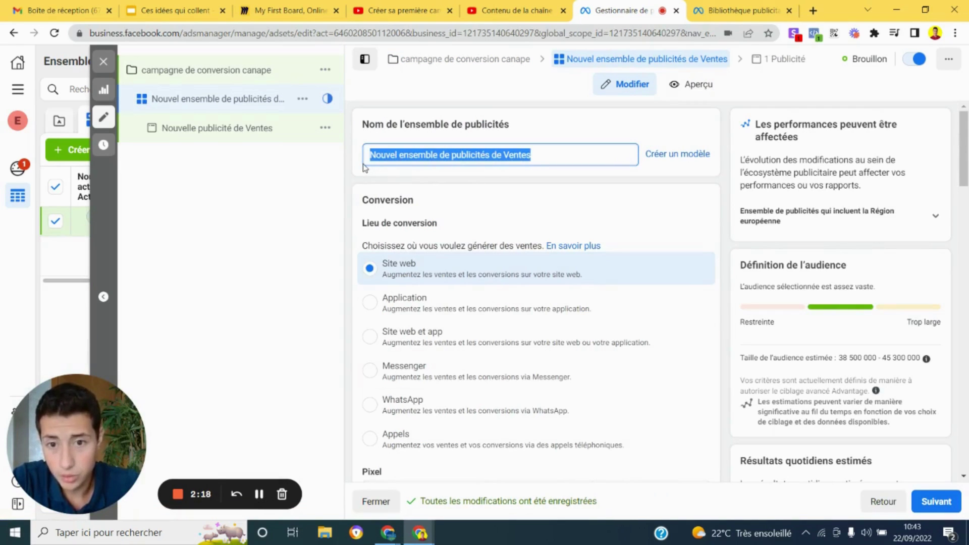
key("BackSpace")
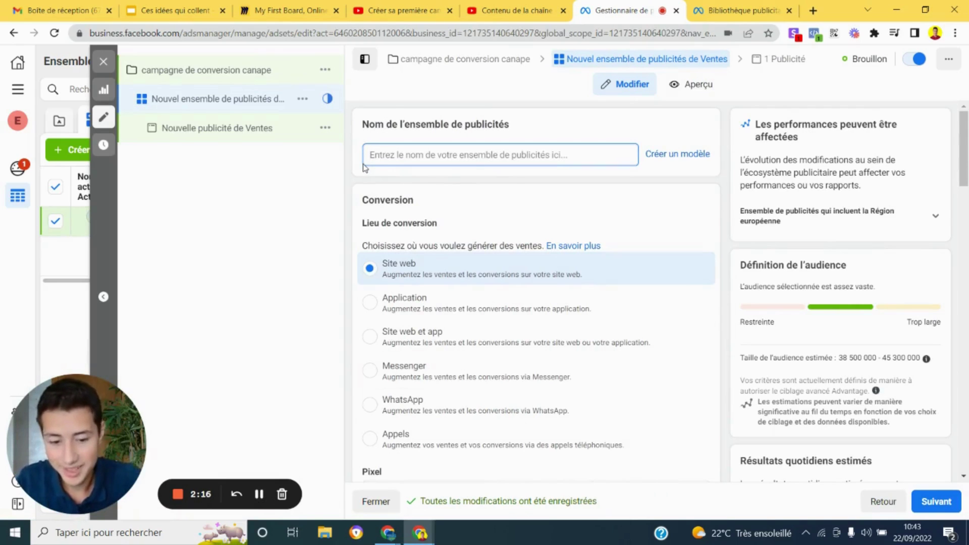
type("co")
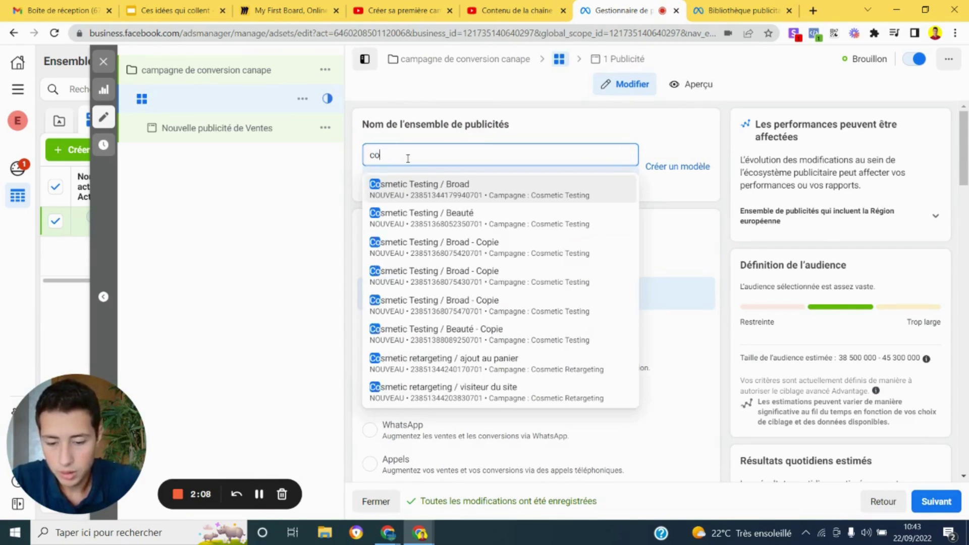
type("nvesion ")
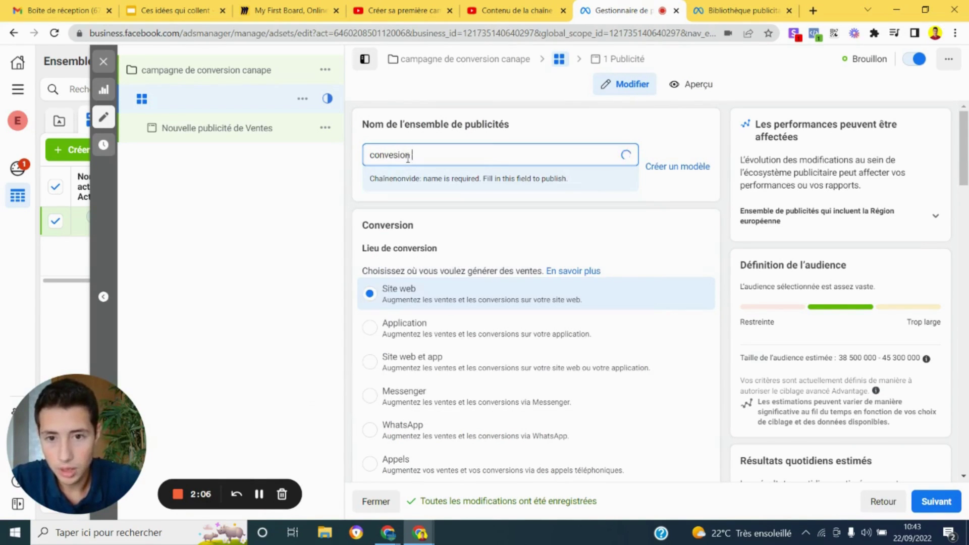
type("canape /")
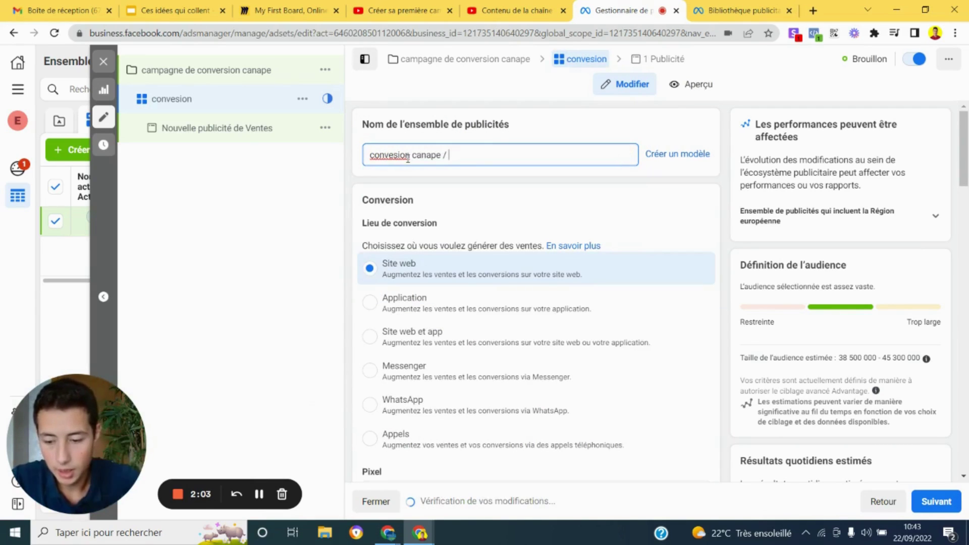
type(" decoration")
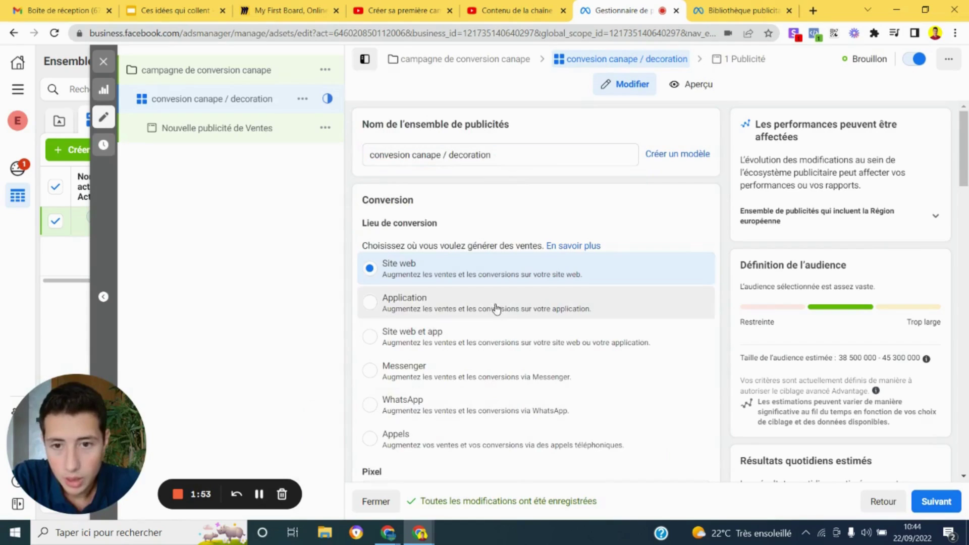
Select the "smma fin" pixel as the ad set's website conversion pixel.
scroll(495, 309, "down", 1)
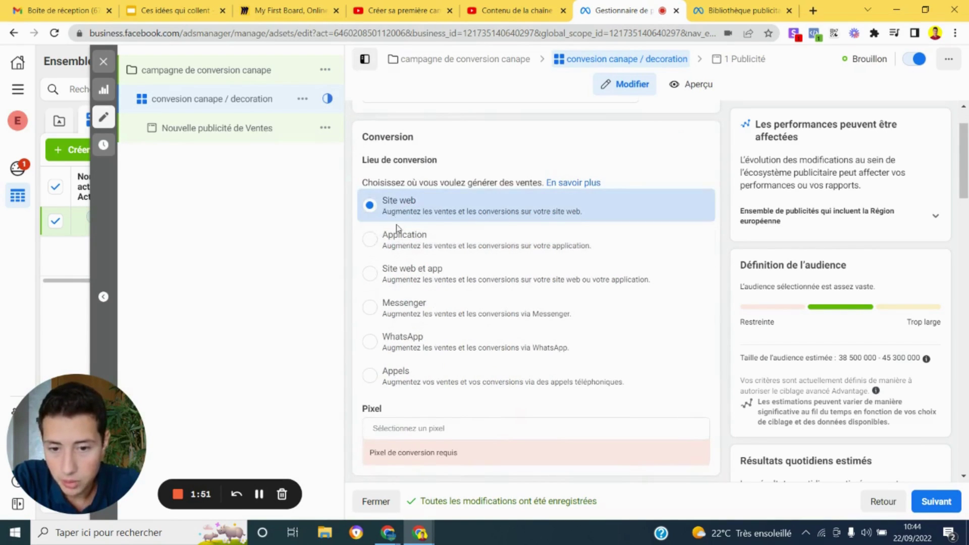
scroll(399, 238, "down", 5)
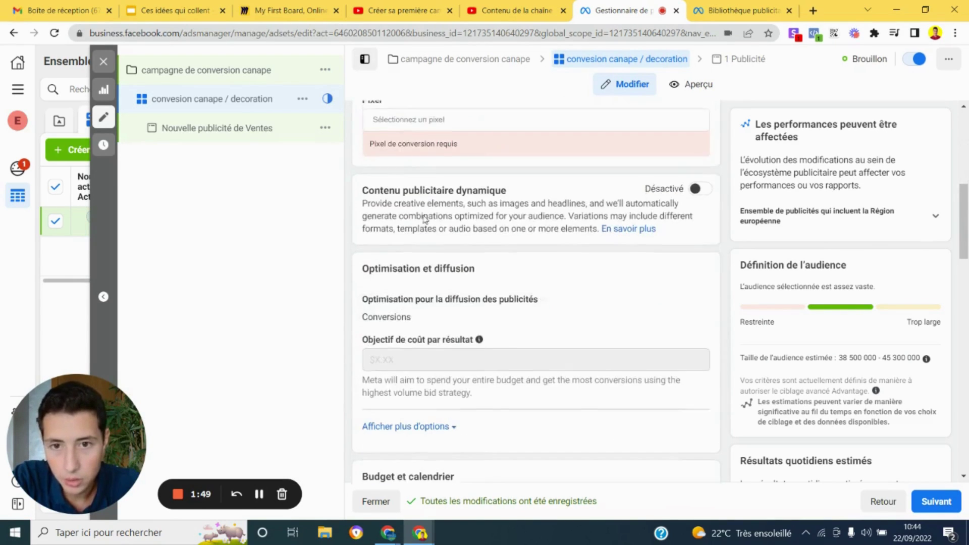
scroll(425, 220, "up", 1)
left_click(427, 177)
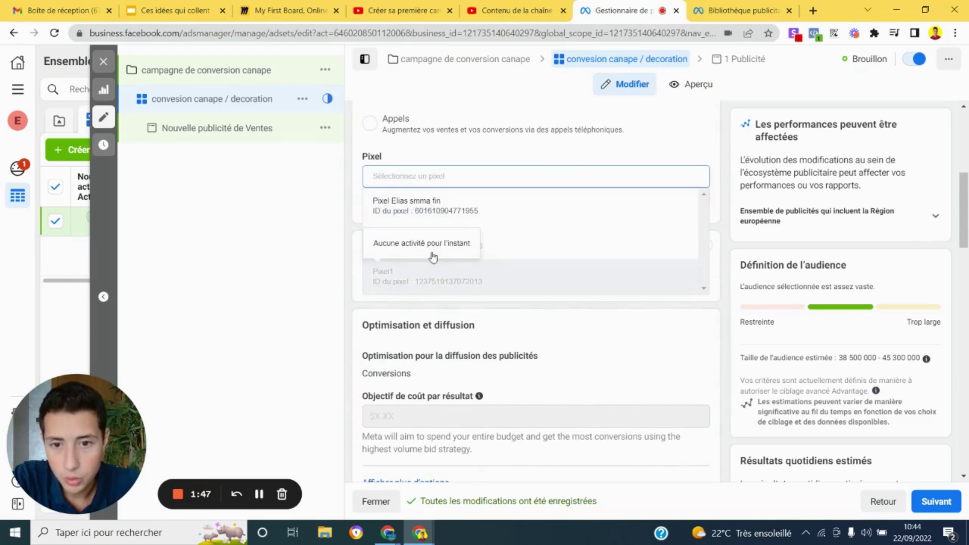
left_click(430, 218)
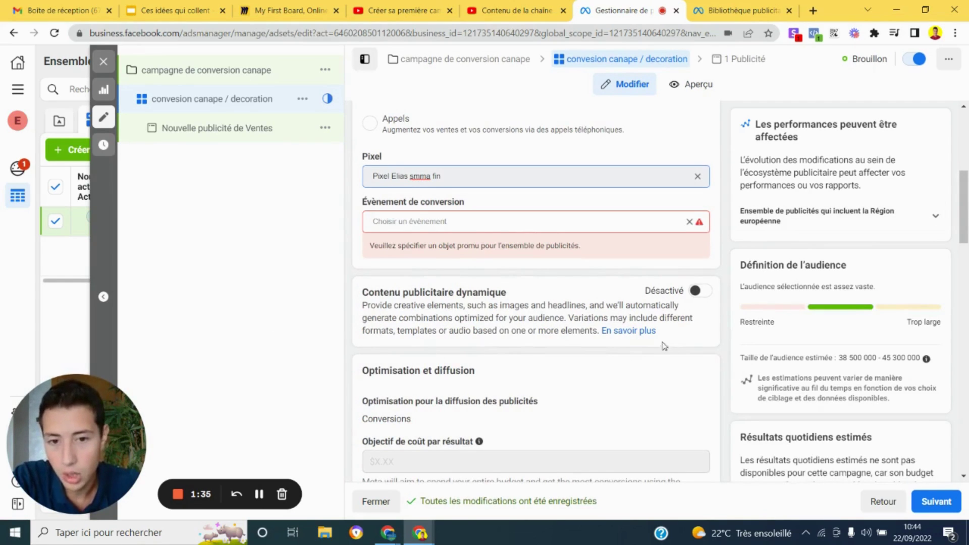
Set the conversion event to Achat and dismiss the conversion optimisation notice below it.
scroll(621, 383, "up", 3)
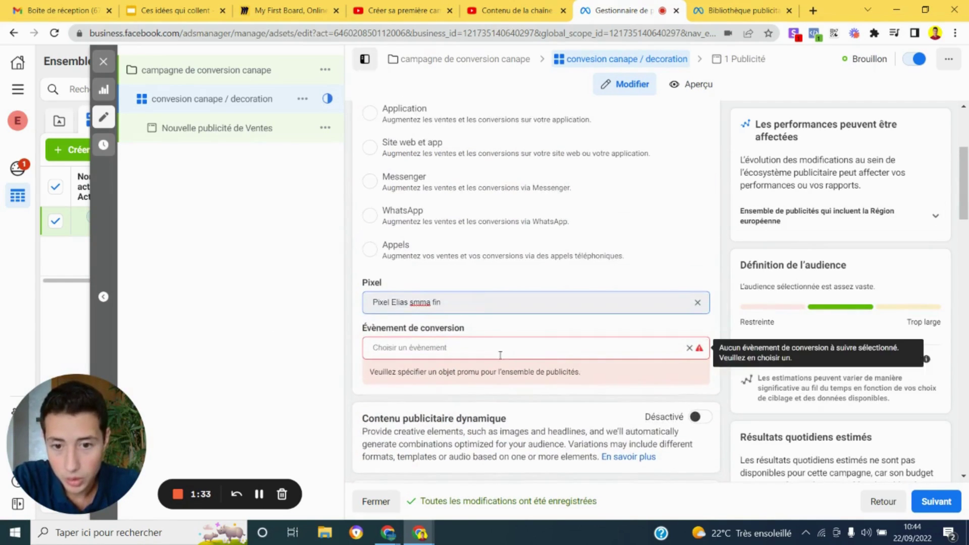
left_click(489, 349)
scroll(571, 347, "down", 5)
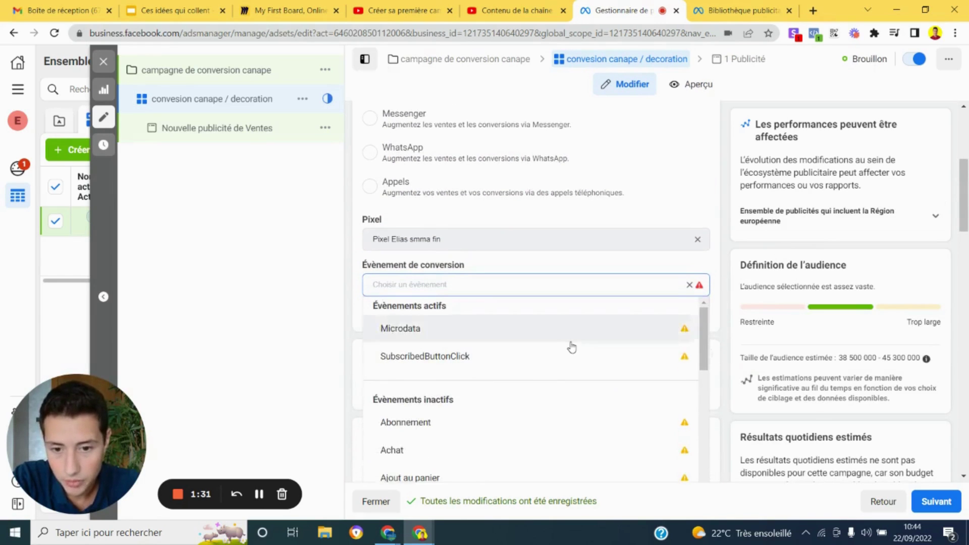
left_click(545, 391)
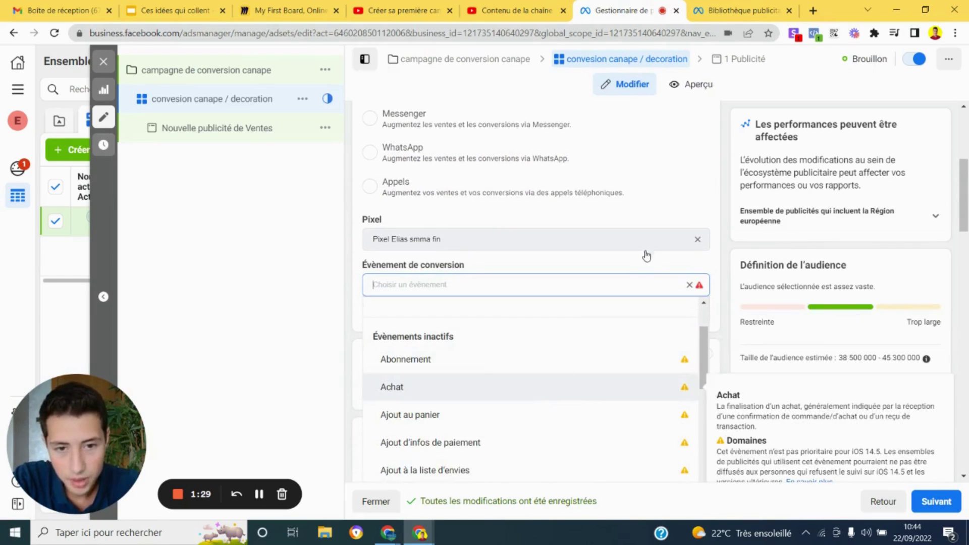
scroll(674, 253, "down", 1)
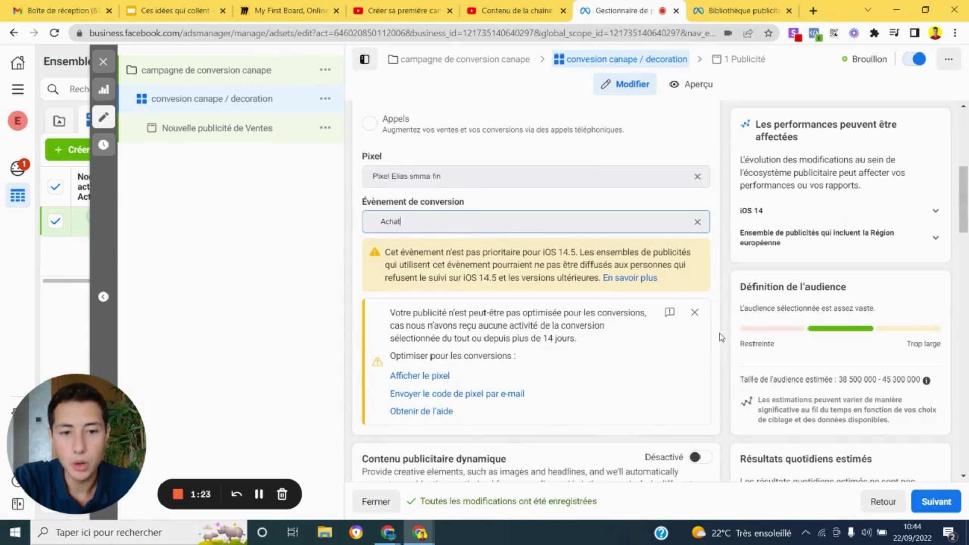
left_click(695, 313)
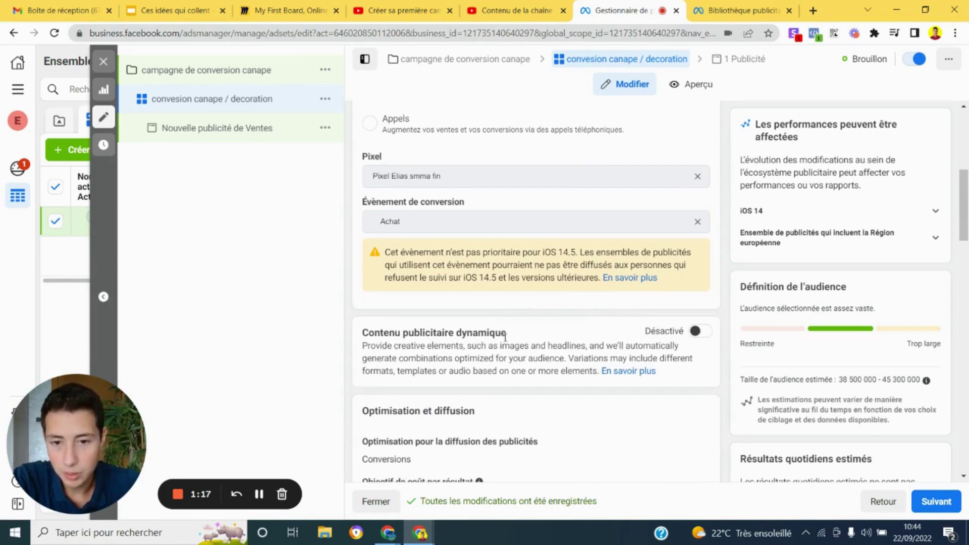
Review the ad set's dynamic creative, optimisation and delivery, and budget and schedule settings.
scroll(505, 338, "down", 1)
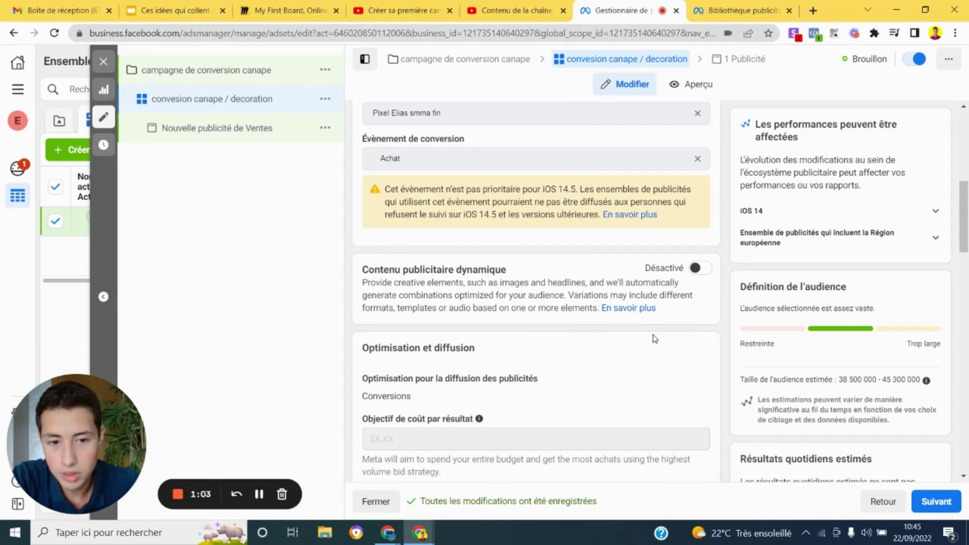
scroll(655, 338, "down", 1)
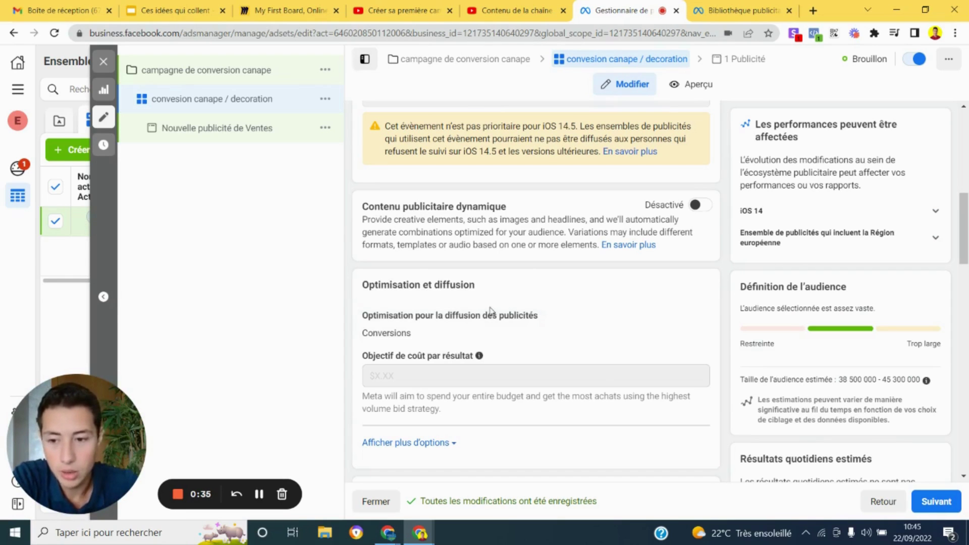
scroll(415, 246, "down", 3)
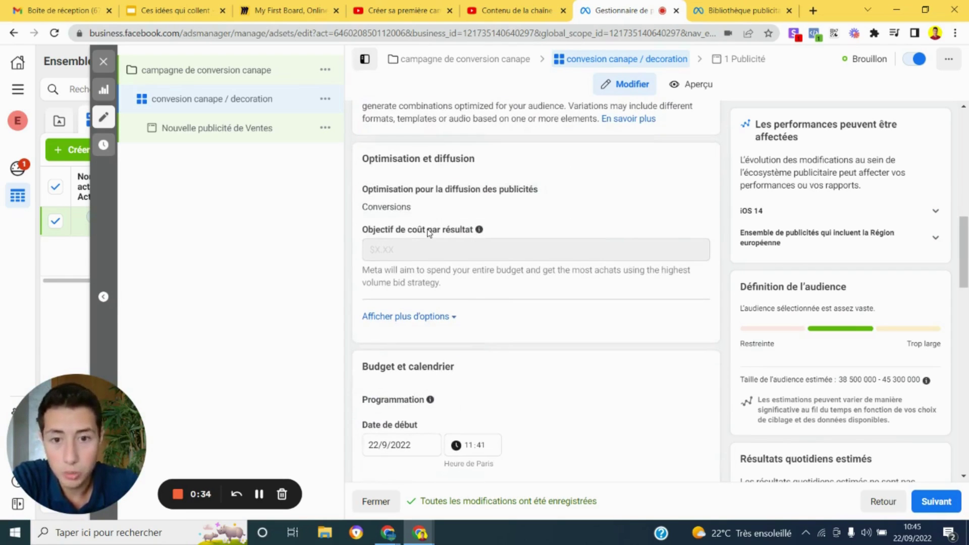
scroll(541, 251, "up", 2)
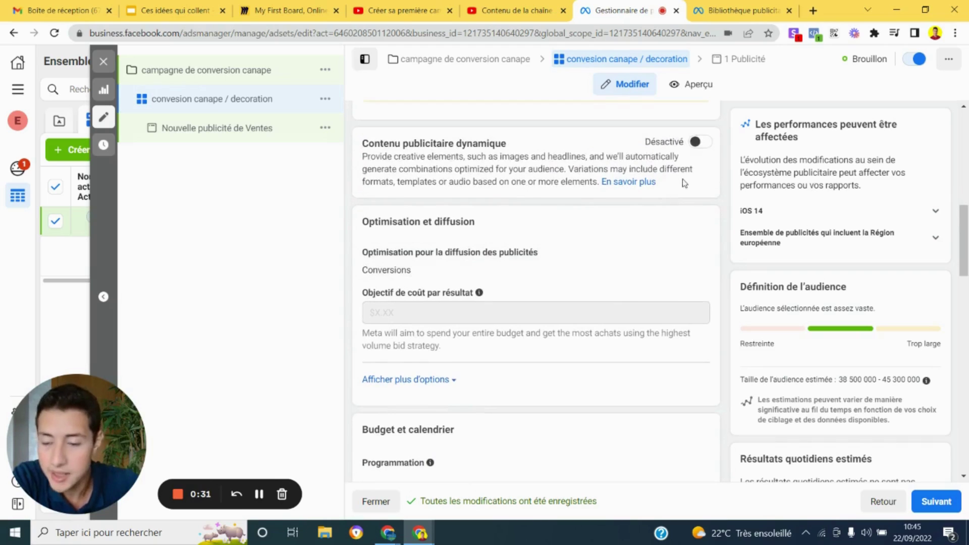
scroll(511, 301, "down", 2)
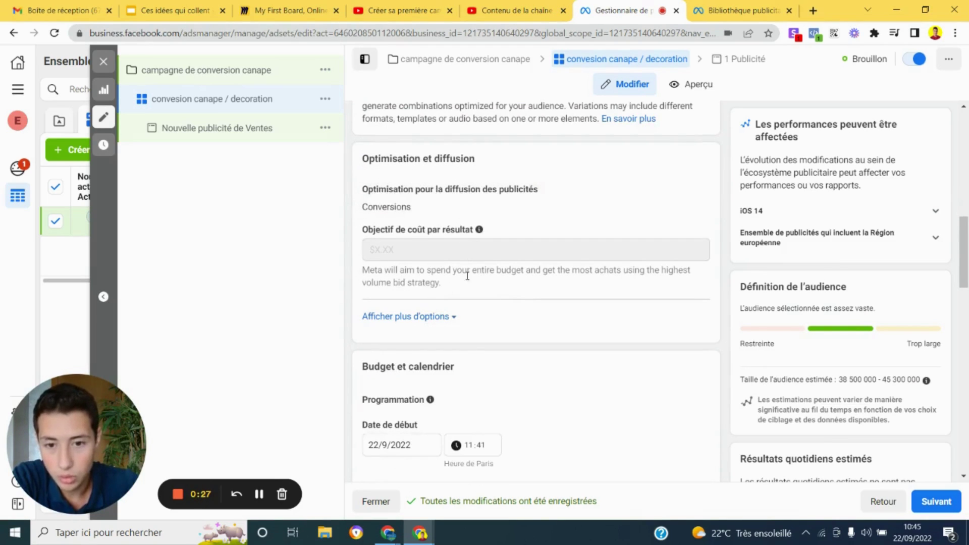
scroll(461, 358, "down", 5)
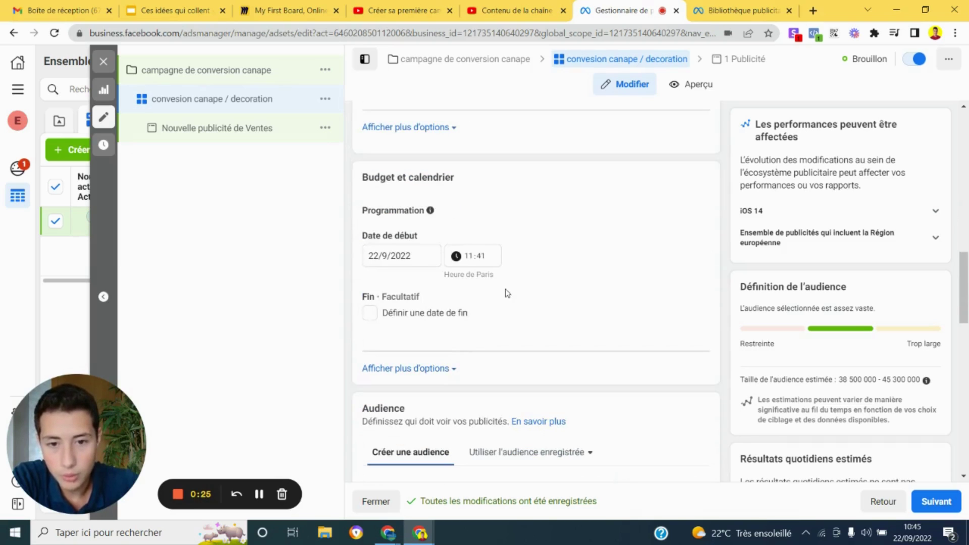
scroll(507, 293, "down", 2)
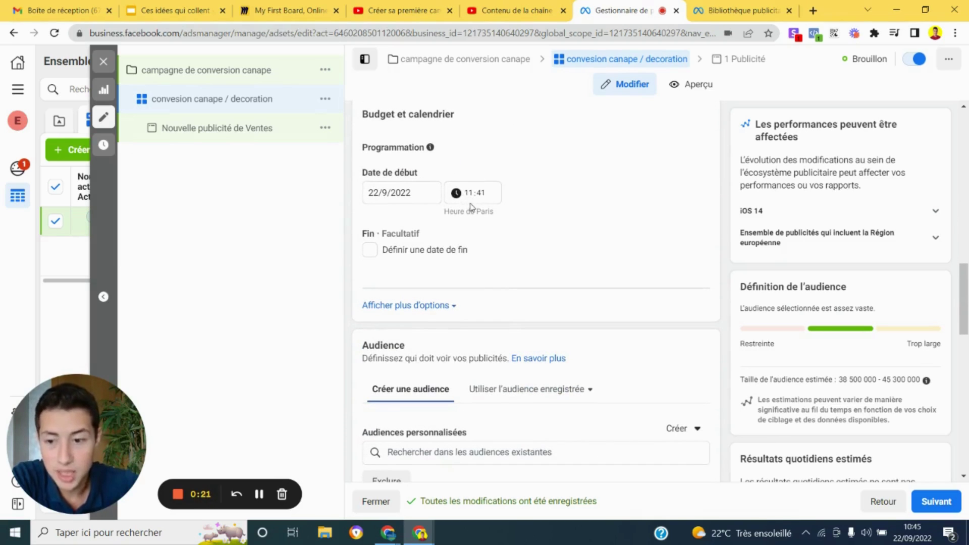
scroll(535, 284, "down", 4)
scroll(535, 282, "up", 2)
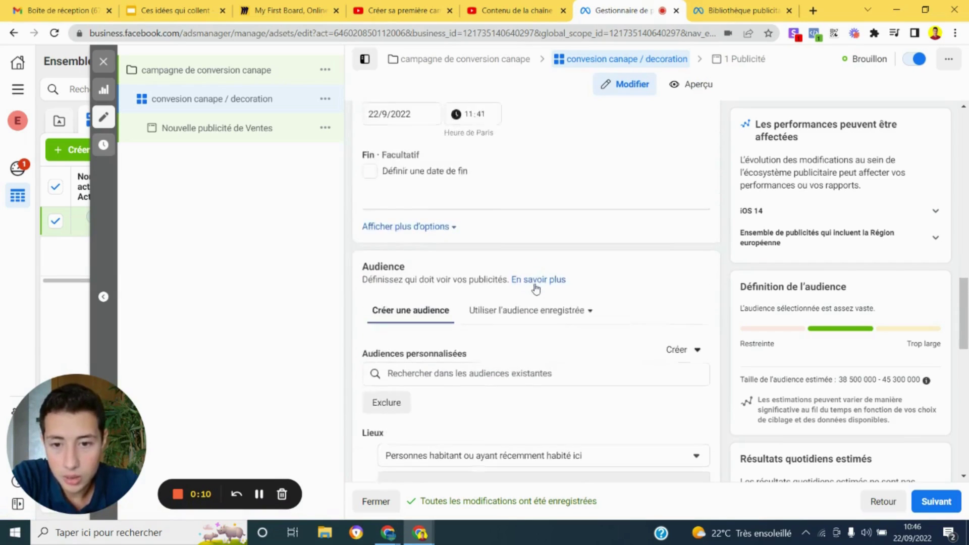
Set the audience's location targeting (Lieux) to "Personnes habitant ici".
scroll(537, 288, "down", 4)
scroll(535, 290, "down", 2)
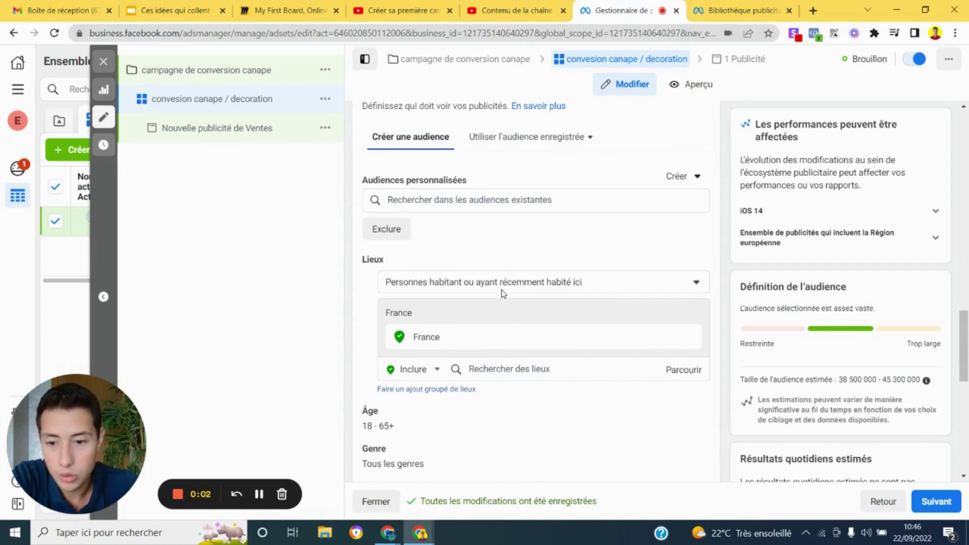
left_click(464, 286)
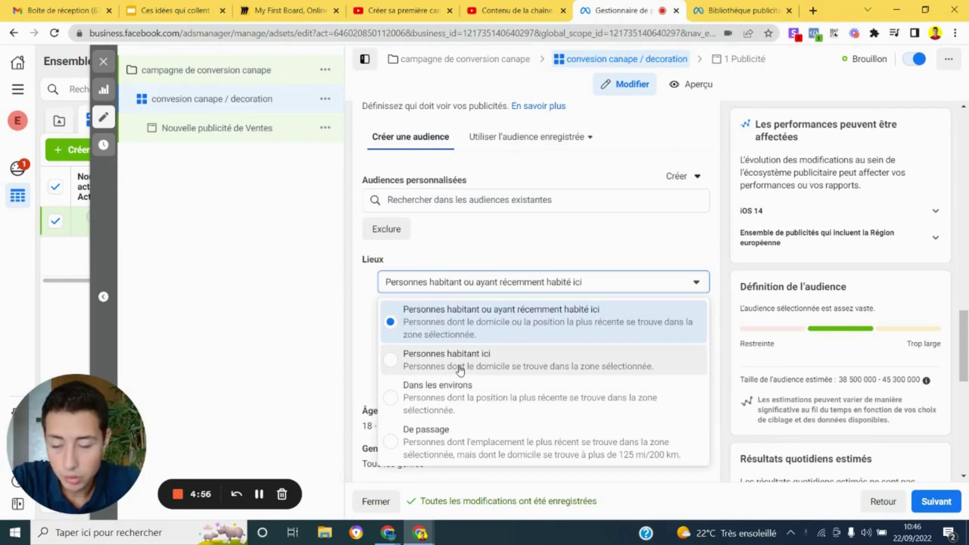
left_click(461, 370)
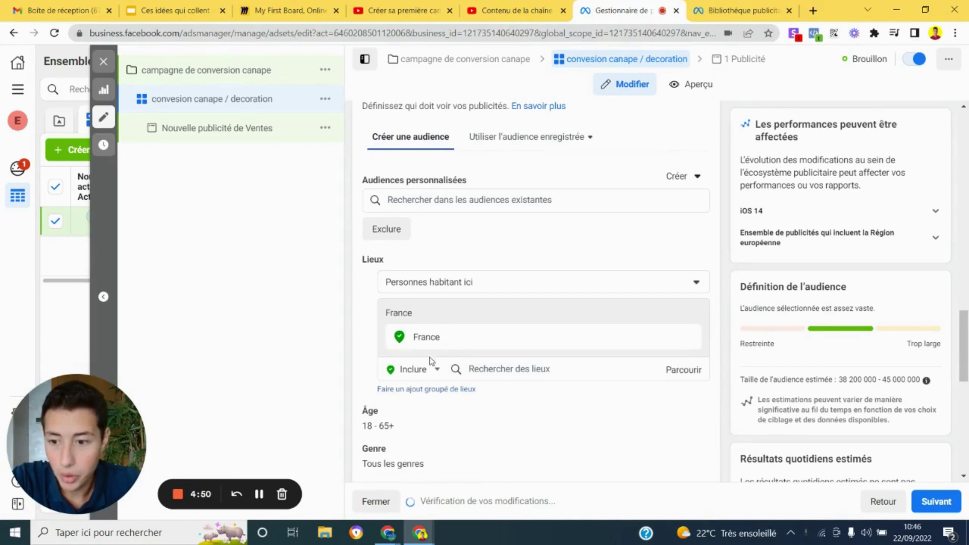
Remove France from the targeted locations and include Europe instead.
mouse_move(461, 347)
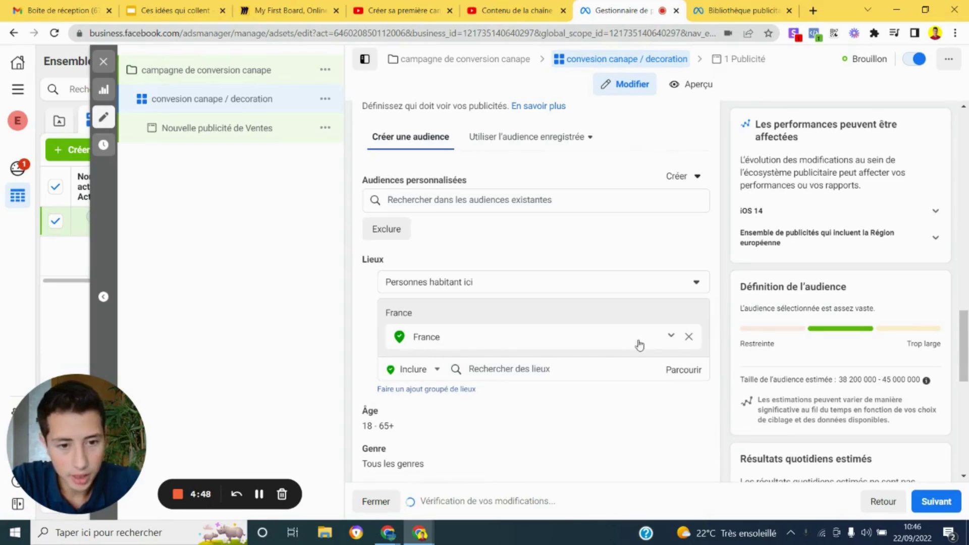
left_click(687, 337)
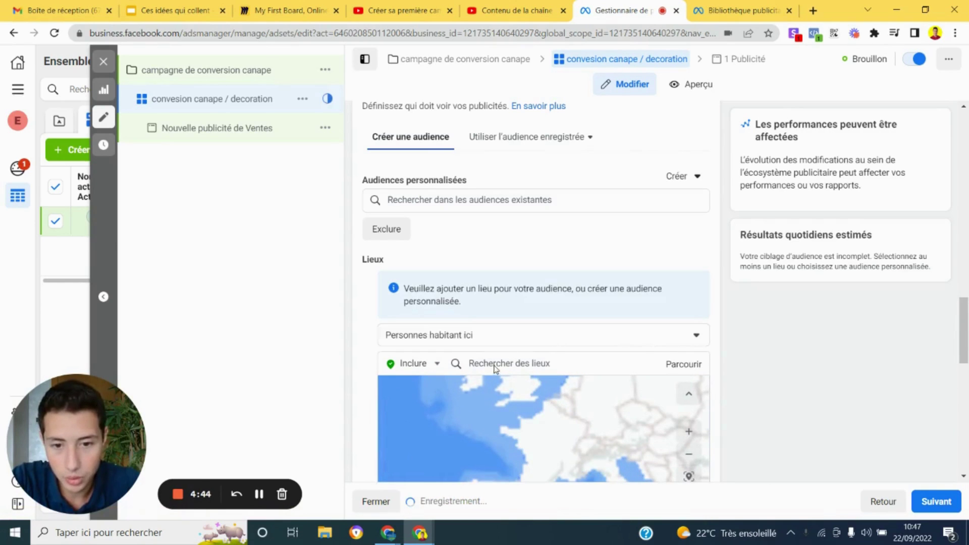
left_click(531, 363)
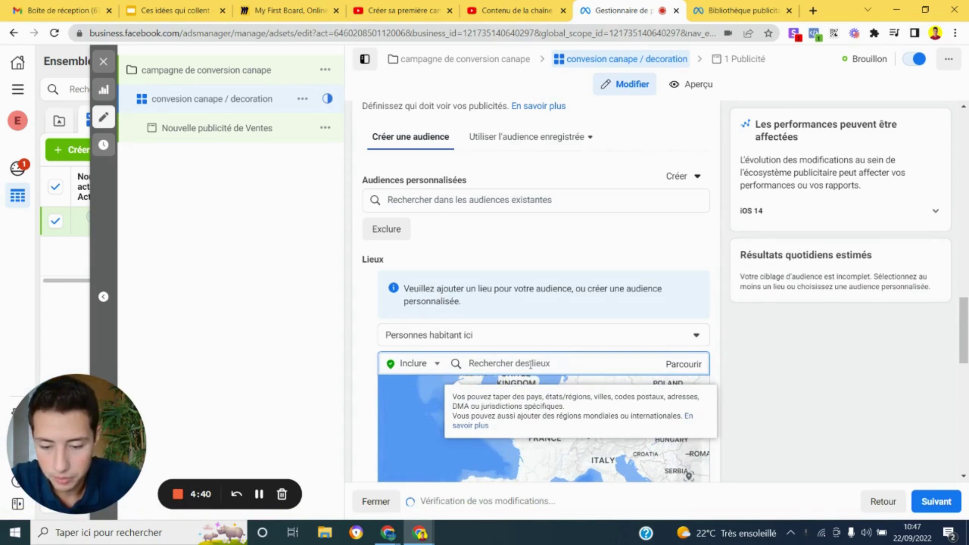
type("europe")
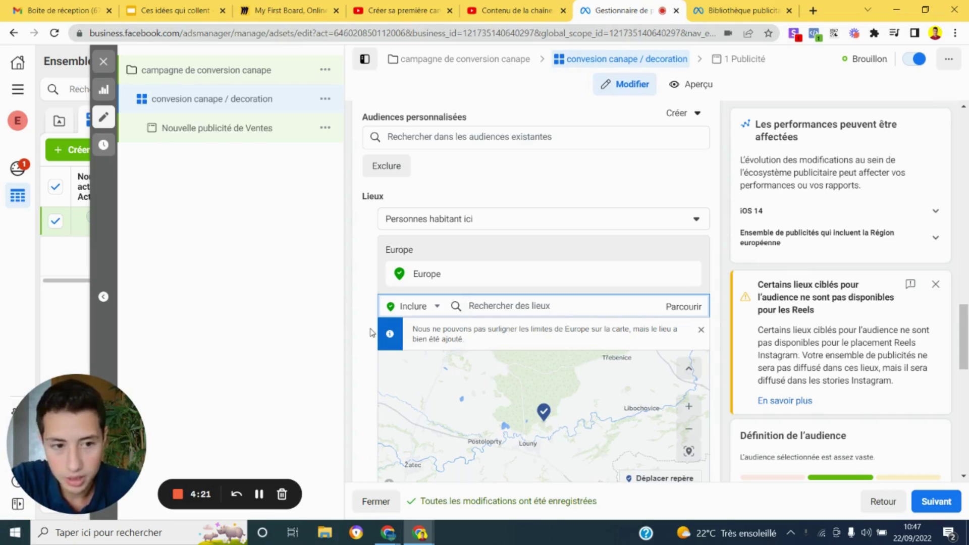
Add "Français (France)" as the audience's language under Langues.
scroll(372, 334, "down", 1)
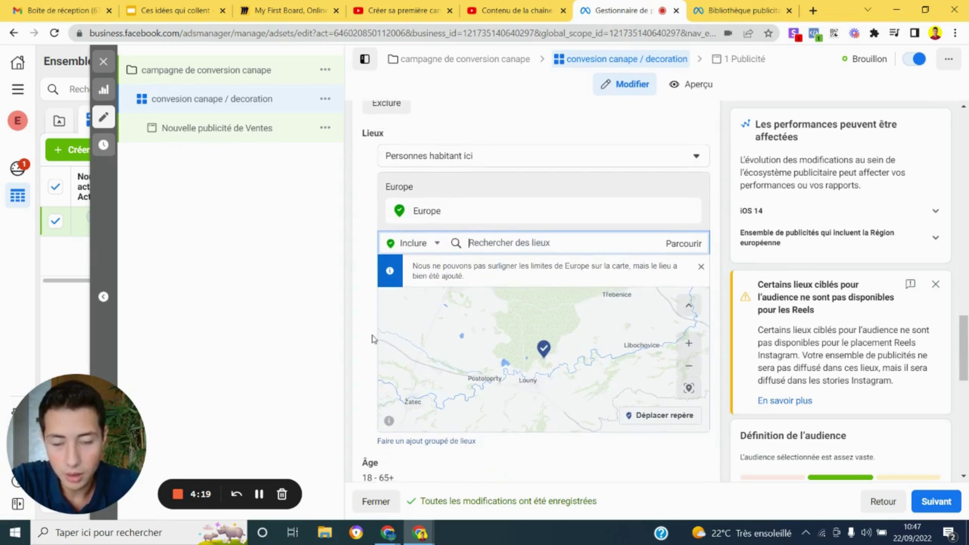
scroll(422, 329, "up", 3)
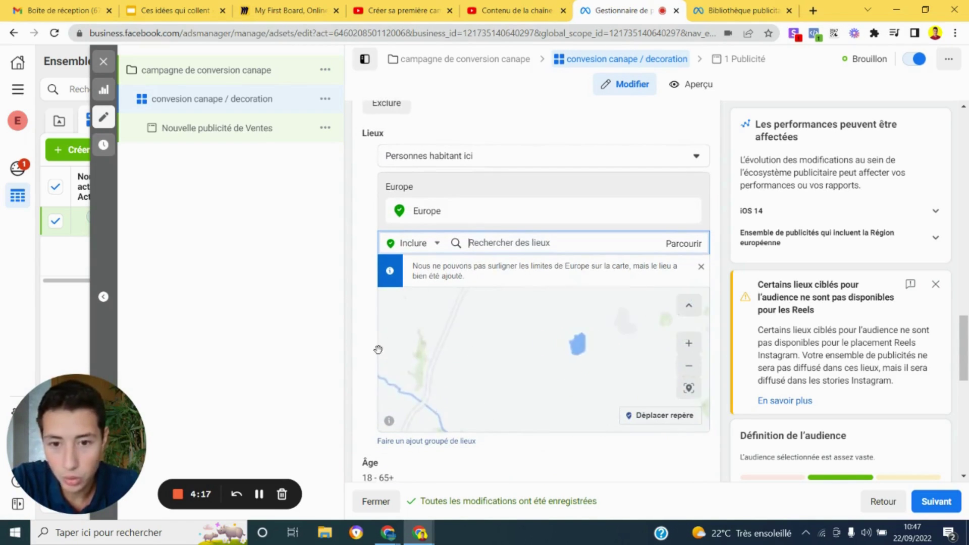
scroll(368, 349, "down", 3)
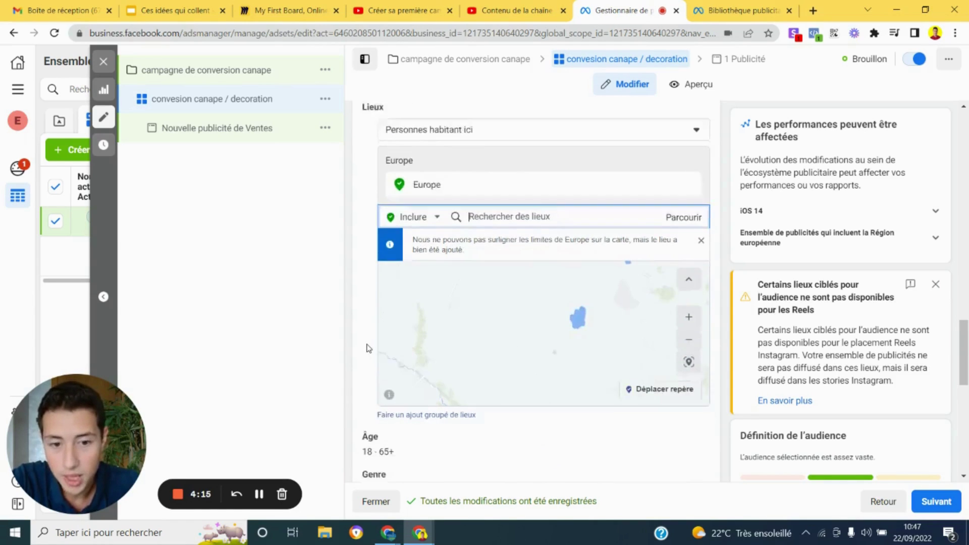
scroll(367, 349, "down", 4)
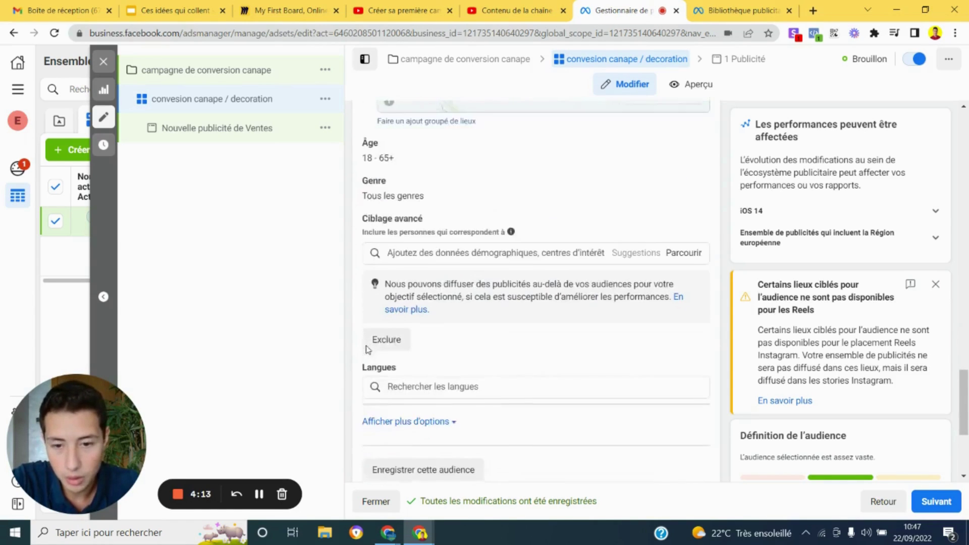
left_click(417, 330)
type("fran")
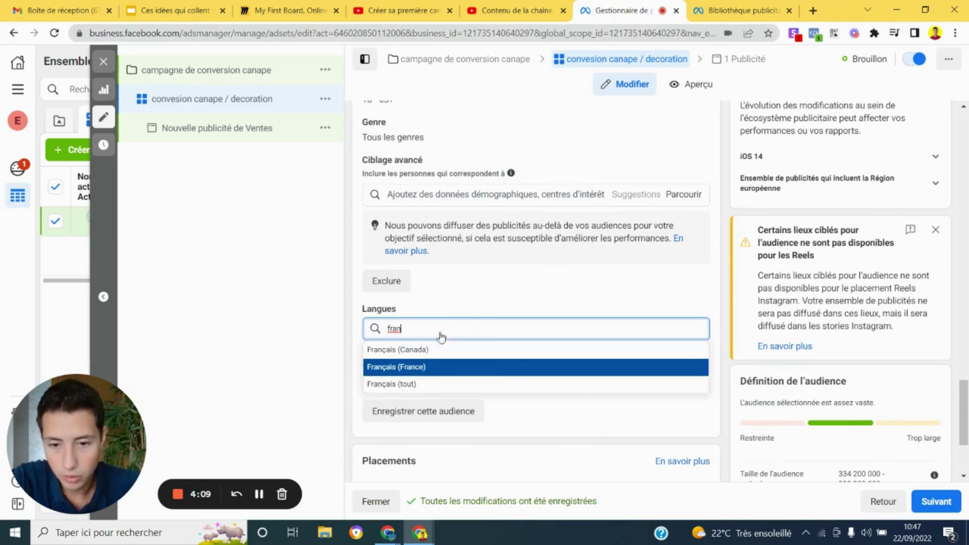
key("Return")
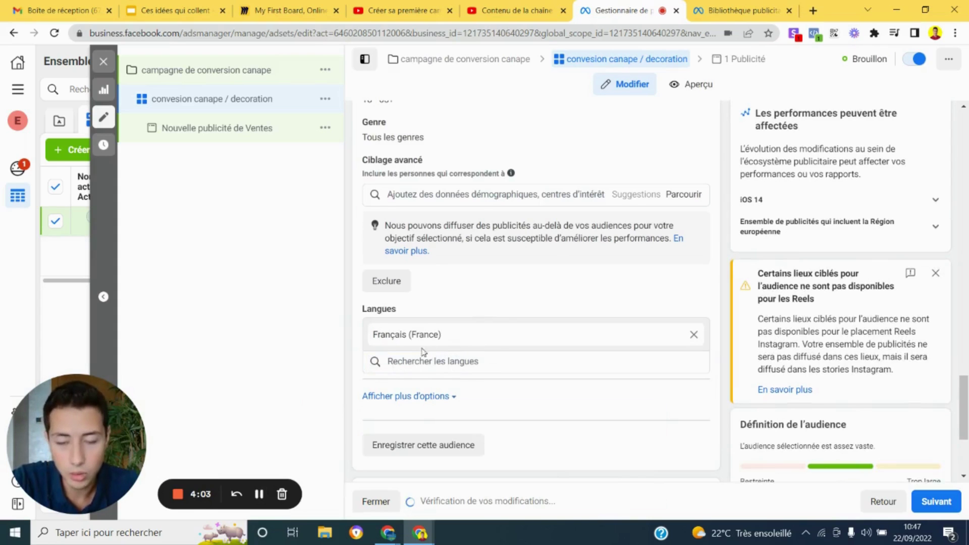
Open the audience's age range for editing and set the minimum age to 23.
scroll(493, 305, "up", 1)
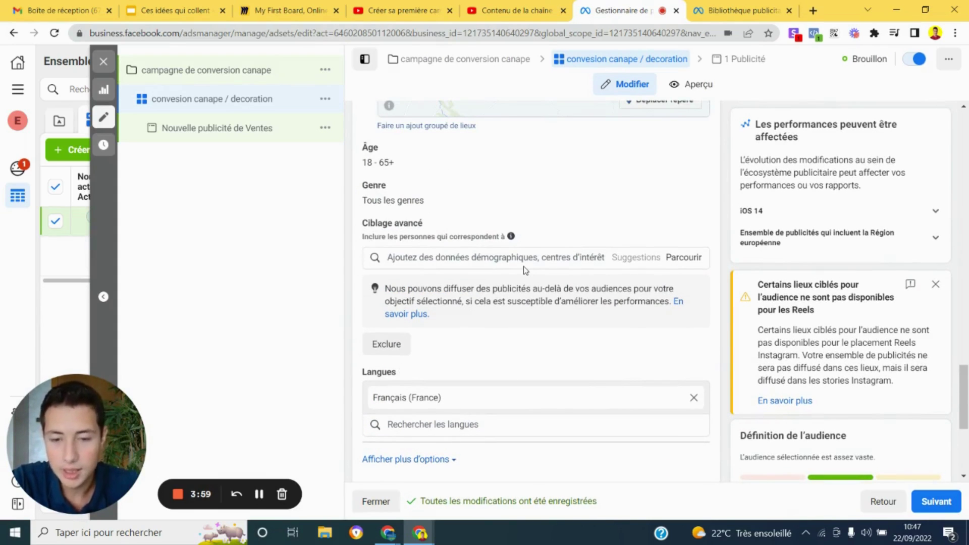
scroll(446, 357, "up", 2)
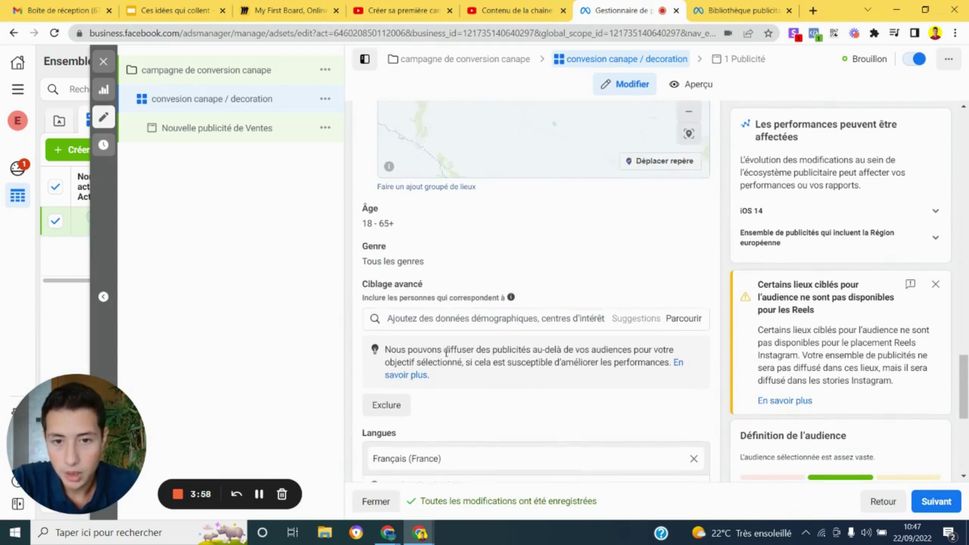
left_click(664, 277)
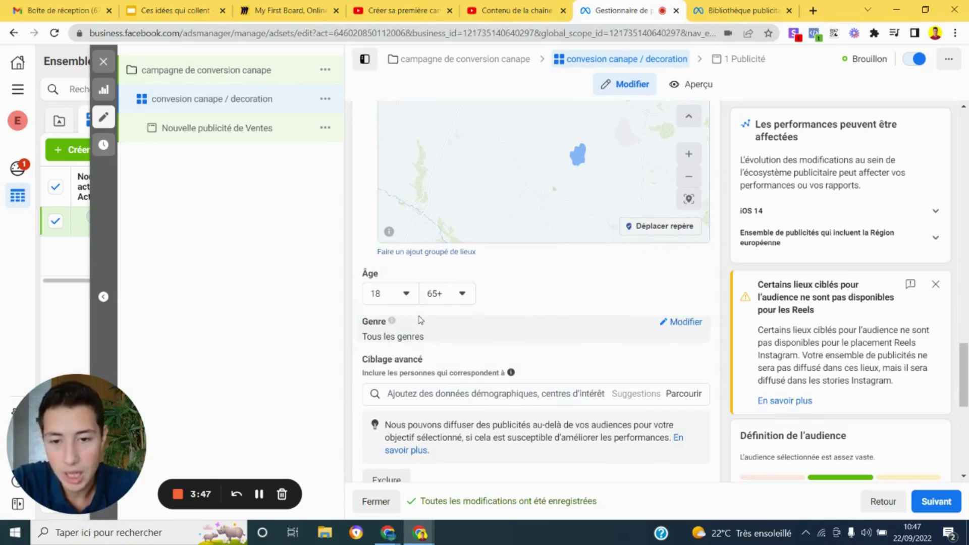
left_click(406, 300)
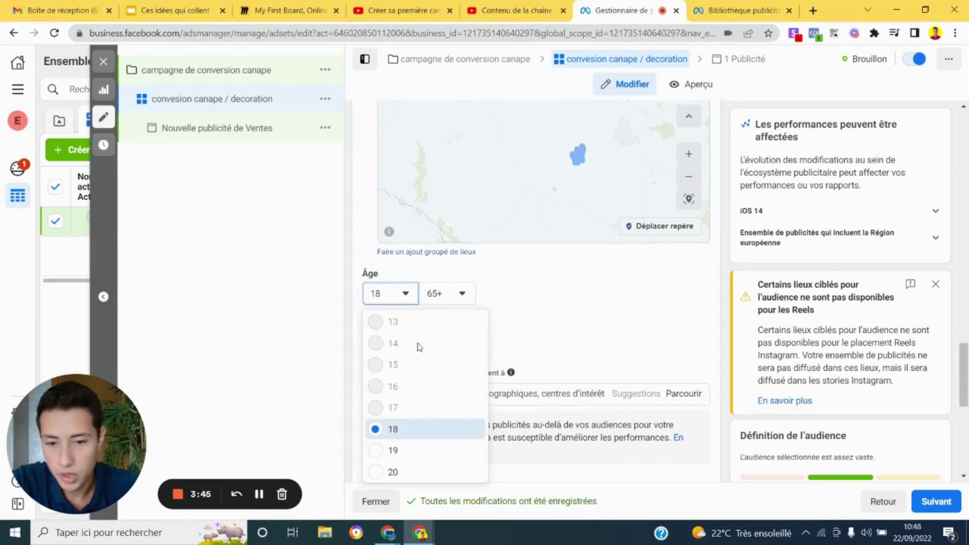
scroll(392, 433, "down", 1)
scroll(392, 433, "down", 3)
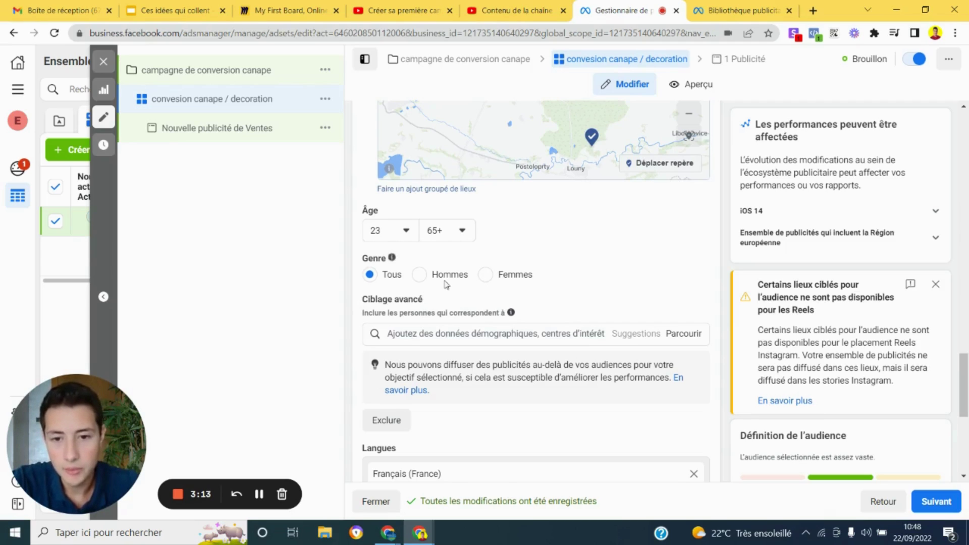
Add the interest "Decoration" to the advanced targeting (Ciblage avancé) and dismiss the notice about locations unavailable for Reels.
scroll(392, 256, "down", 1)
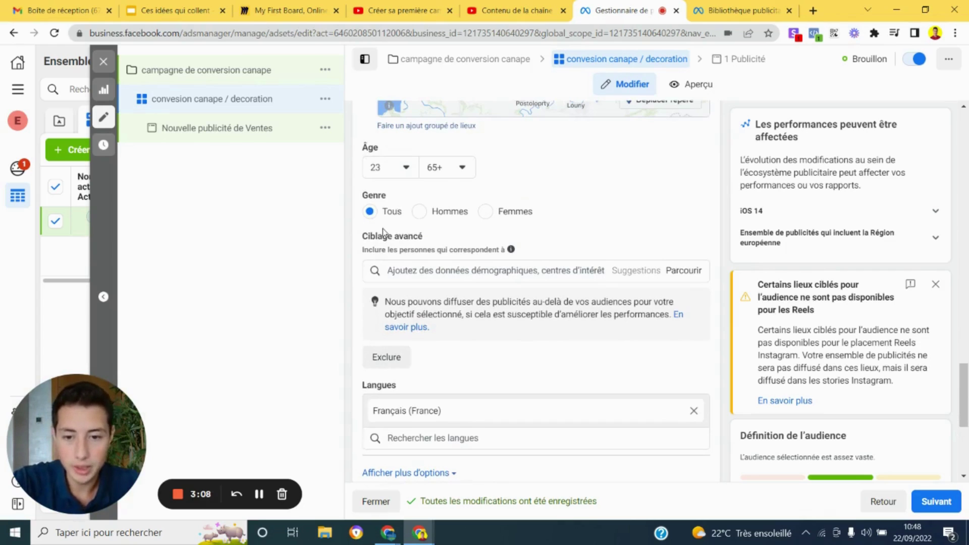
scroll(556, 243, "down", 1)
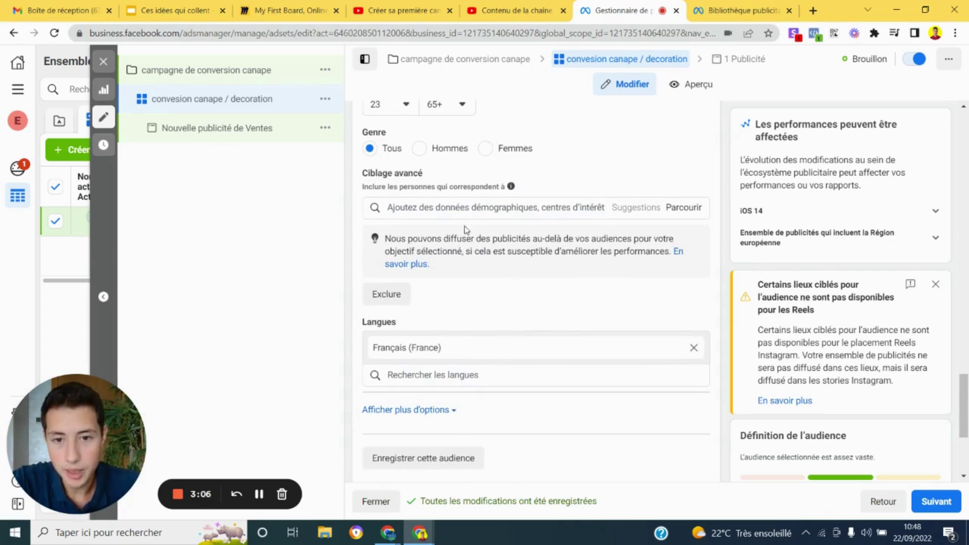
left_click(459, 209)
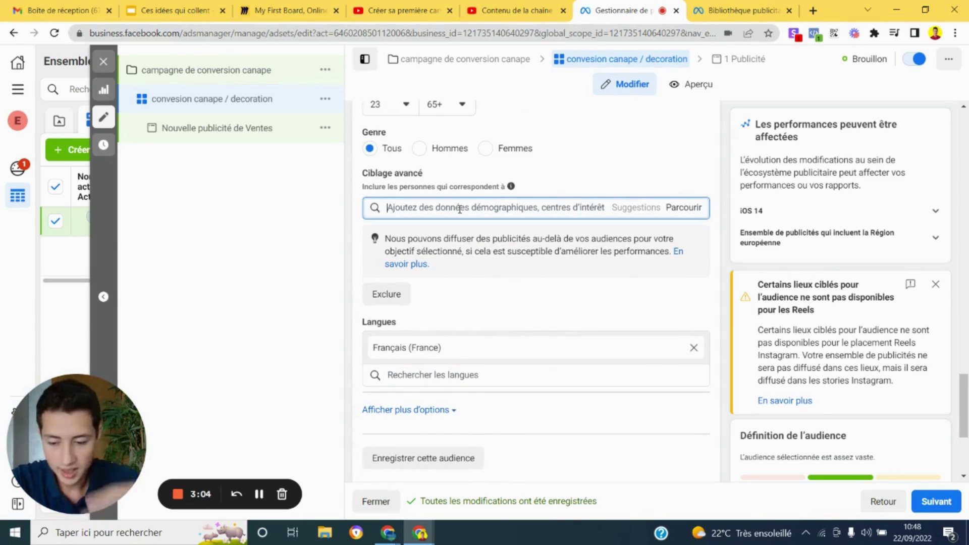
type("de")
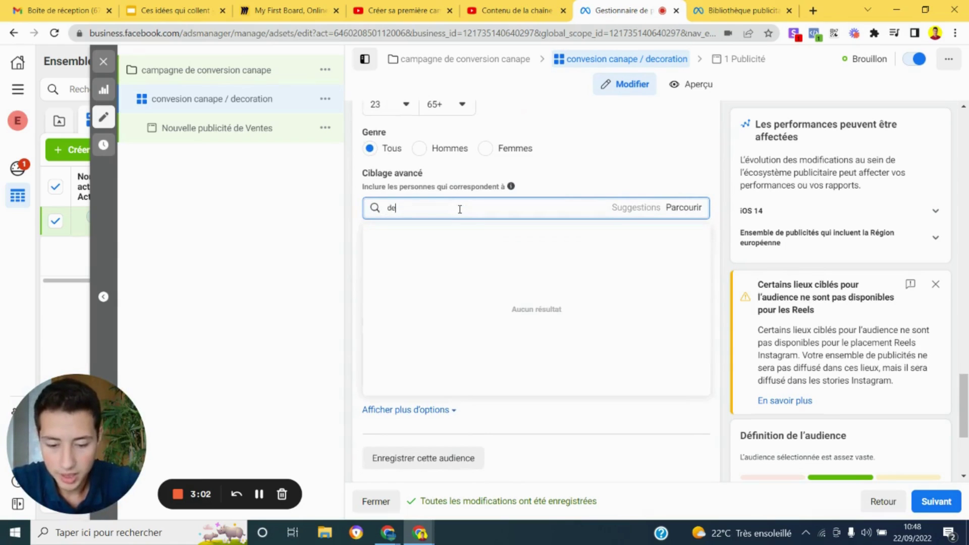
type("coration")
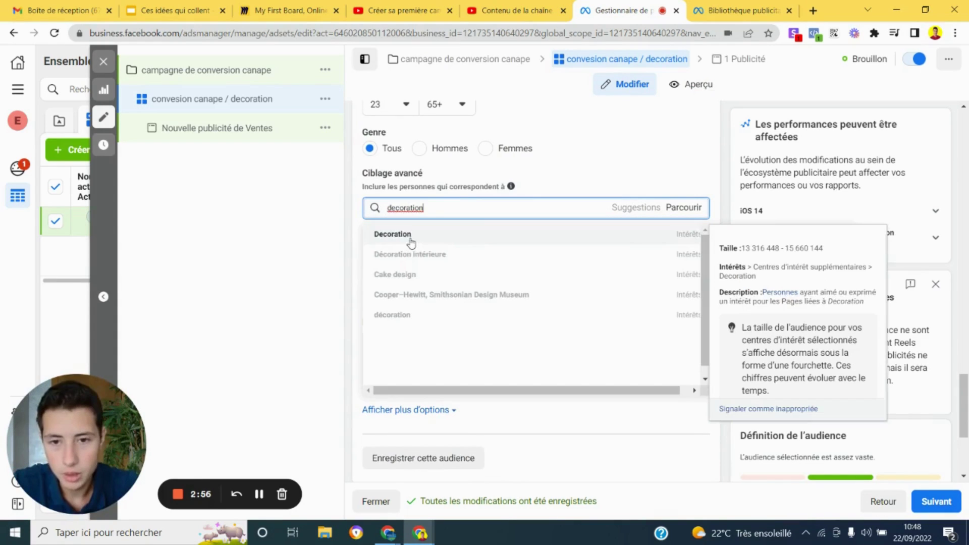
key("Return")
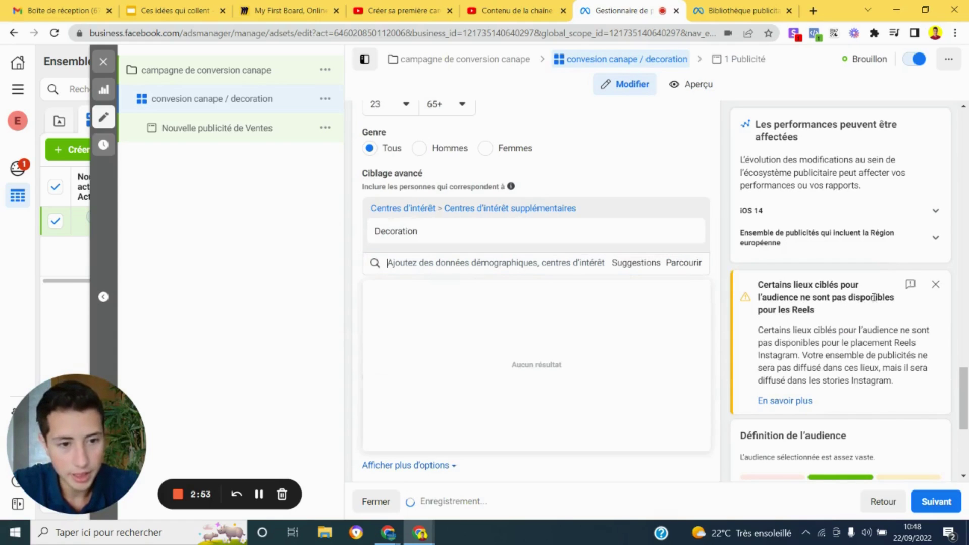
left_click(936, 284)
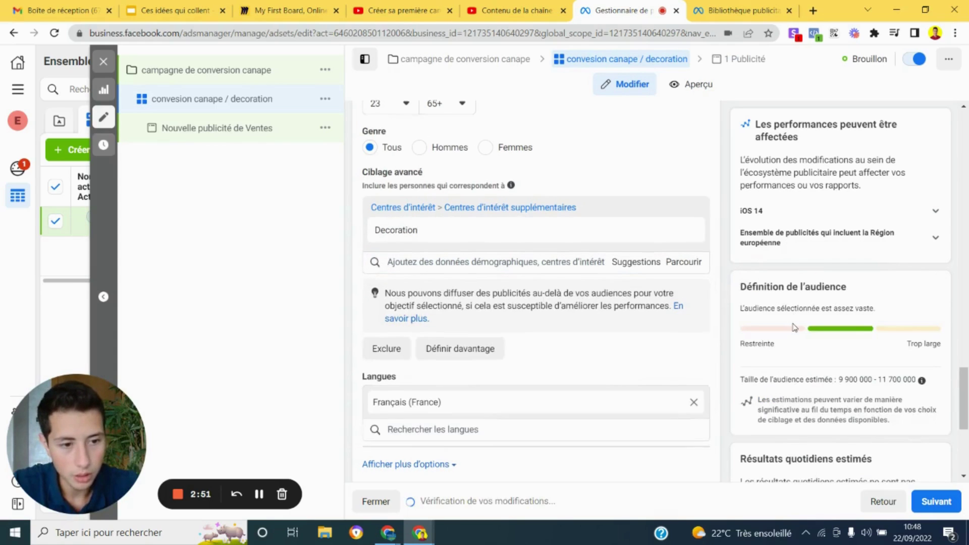
scroll(794, 327, "down", 1)
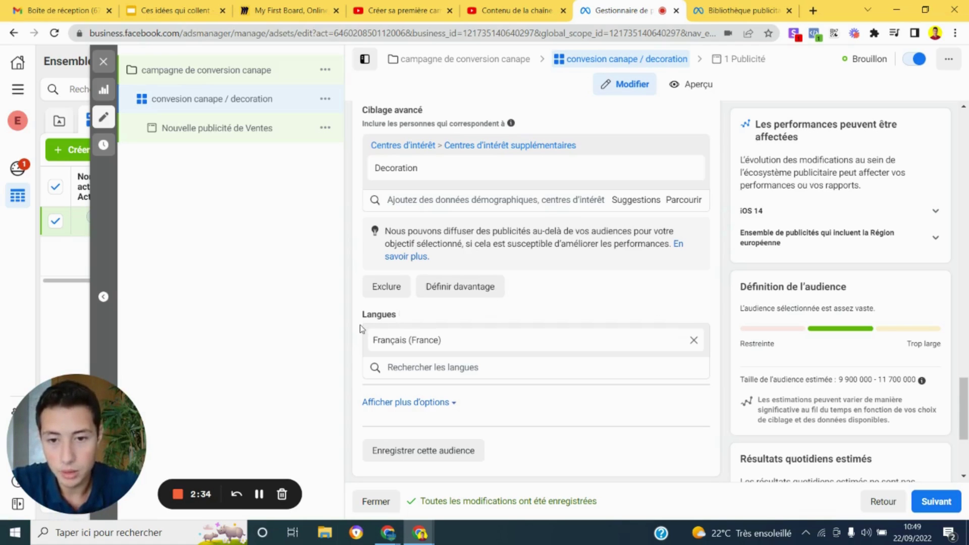
scroll(360, 325, "up", 2)
mouse_move(612, 305)
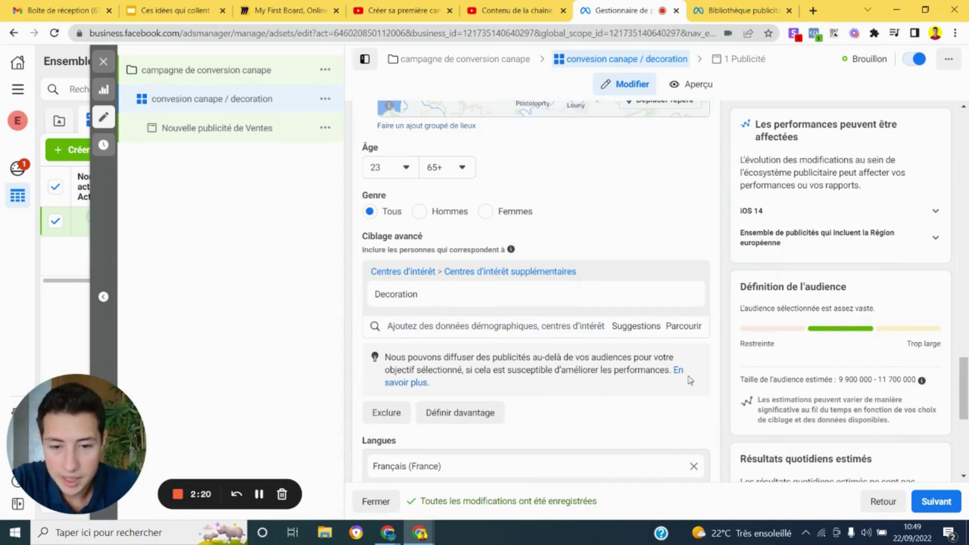
Narrow the advanced targeting so people must also match the purchase behaviour "Acheteurs actifs".
scroll(521, 375, "down", 3)
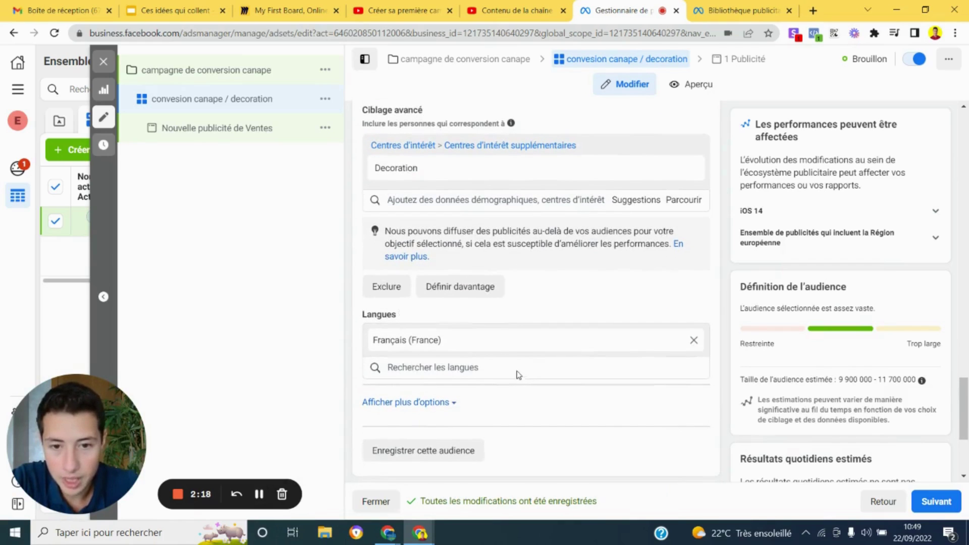
scroll(499, 346, "up", 1)
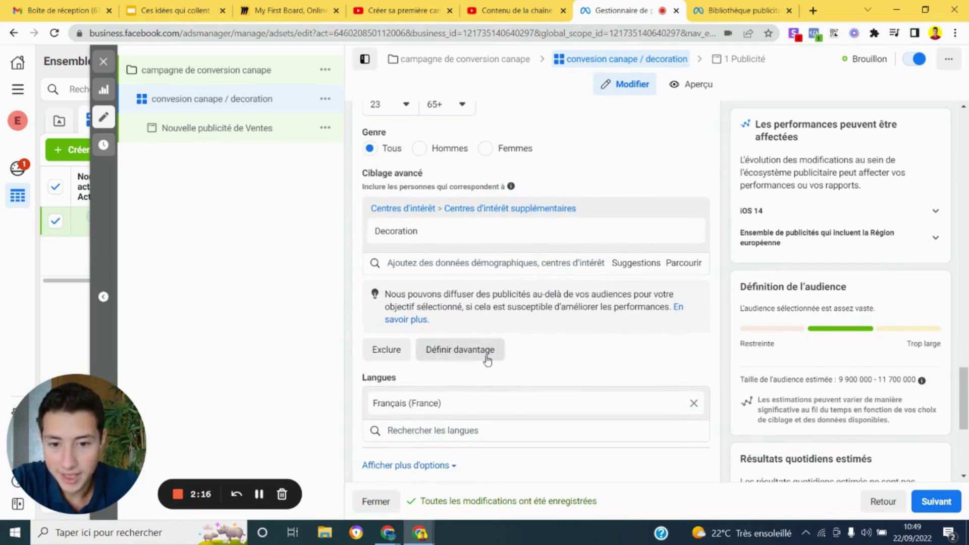
left_click(495, 359)
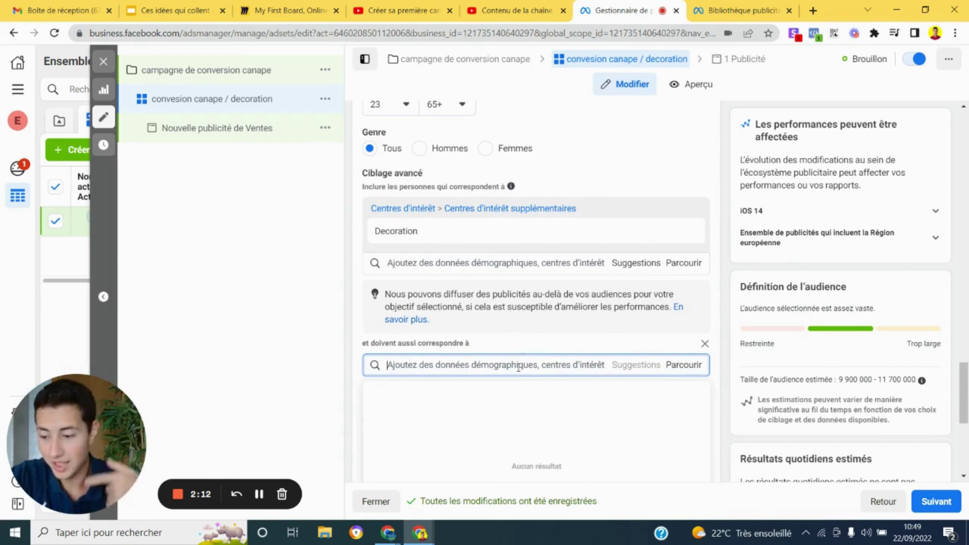
type("a")
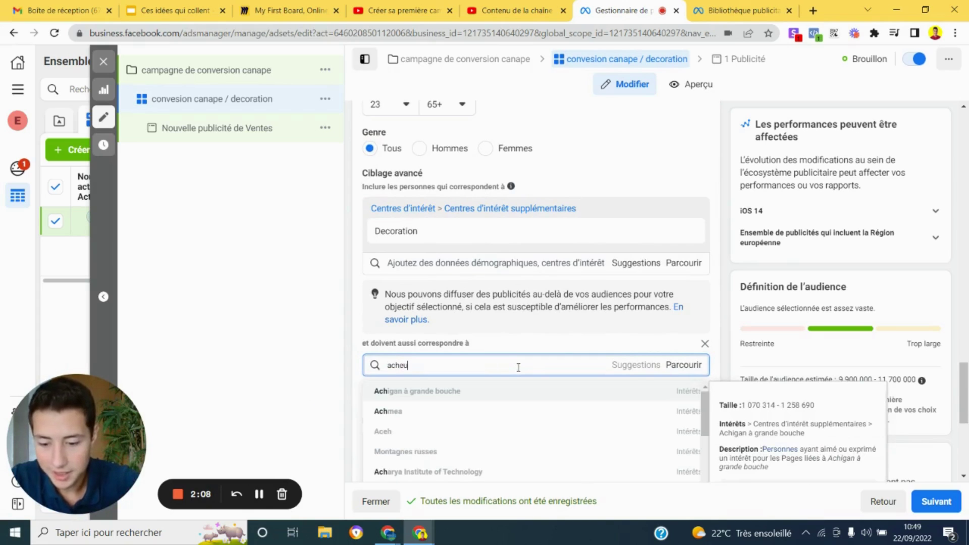
type("cheu")
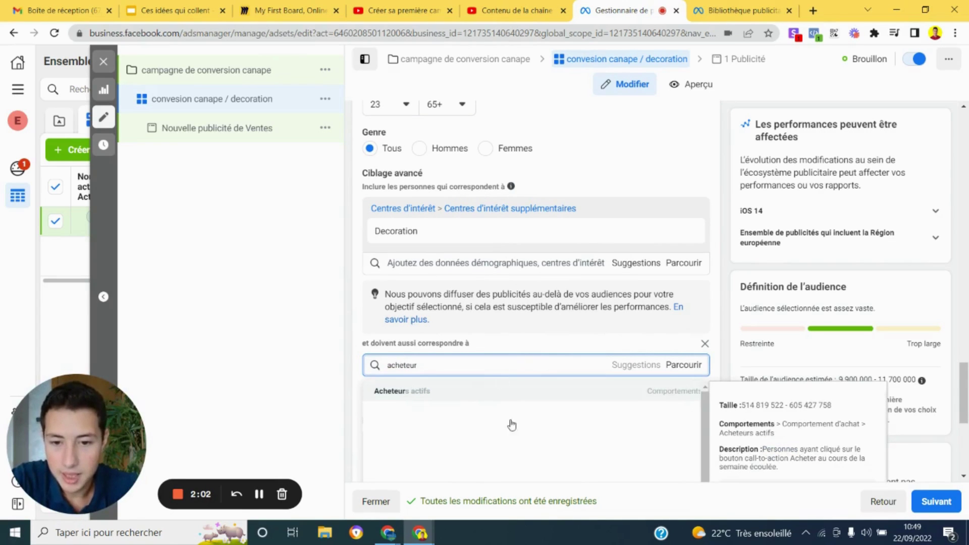
left_click(510, 424)
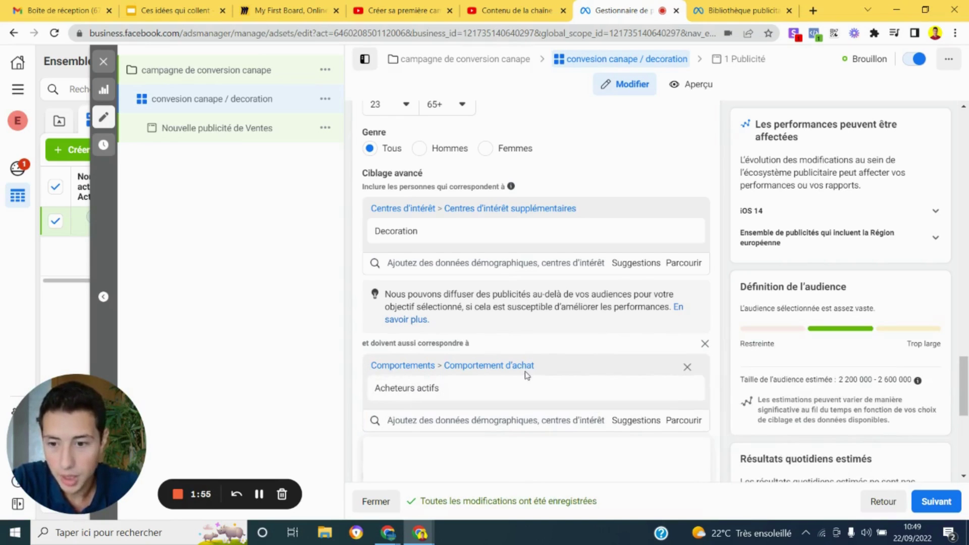
scroll(526, 376, "down", 1)
left_click(722, 324)
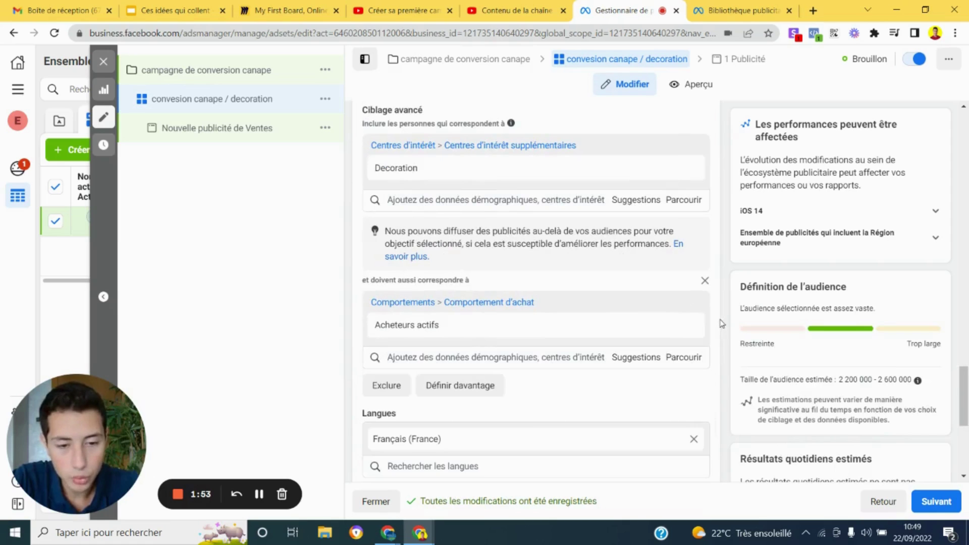
Exclude people with the interests "Drop shipping" and "Shopify" from the ad set's audience.
left_click(391, 392)
scroll(505, 404, "down", 1)
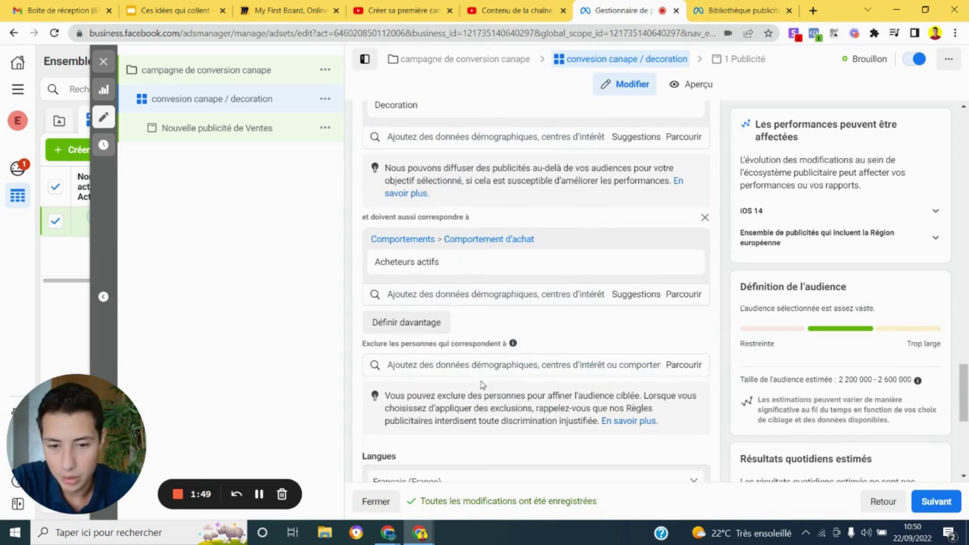
left_click(458, 365)
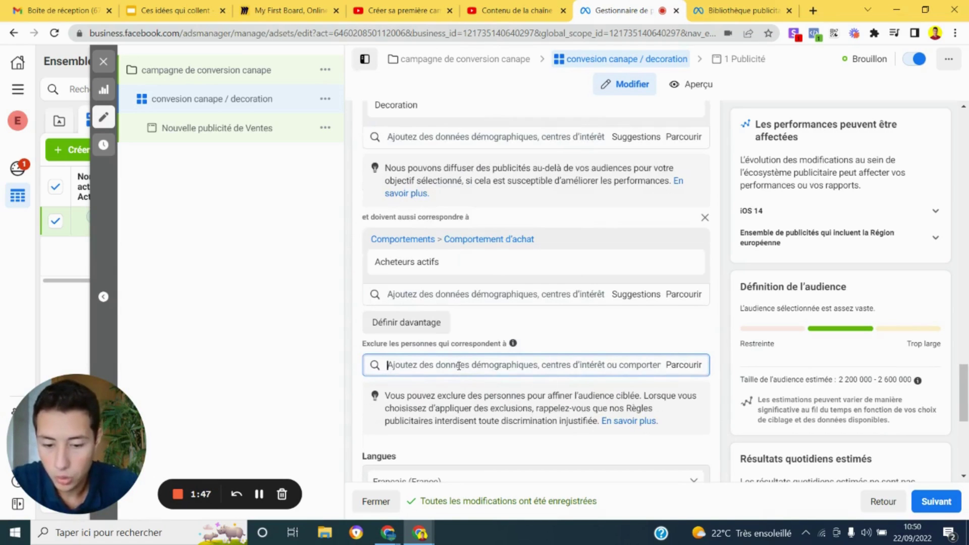
type("drop")
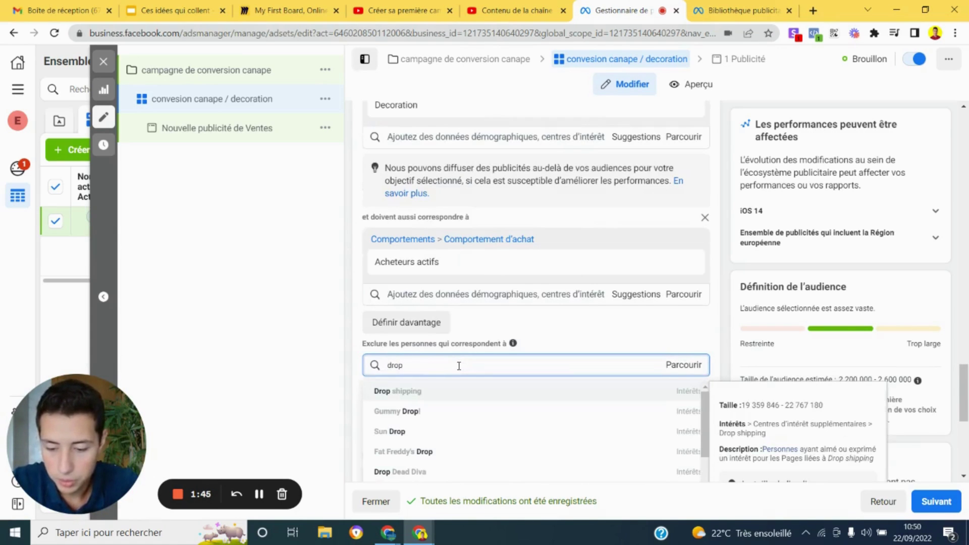
type("shipp")
left_click(578, 390)
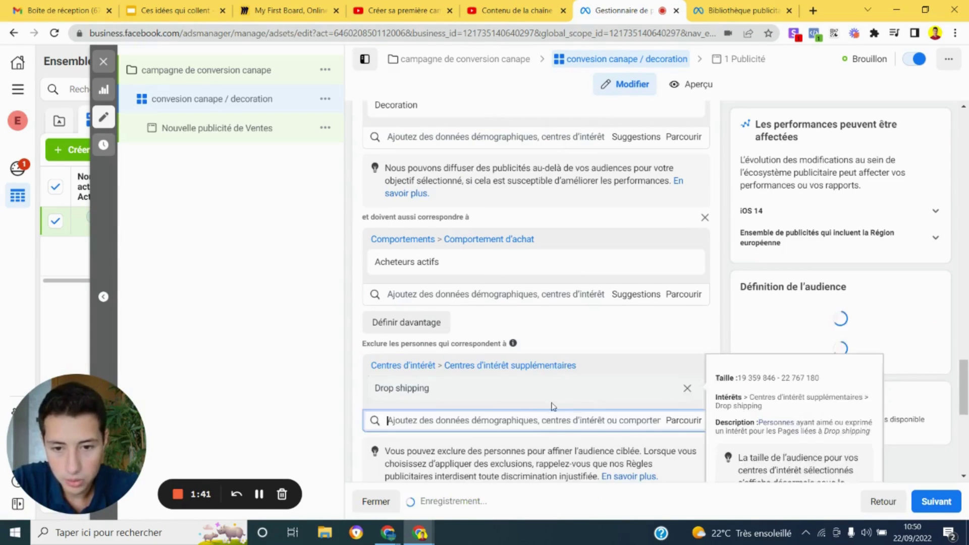
type("sh")
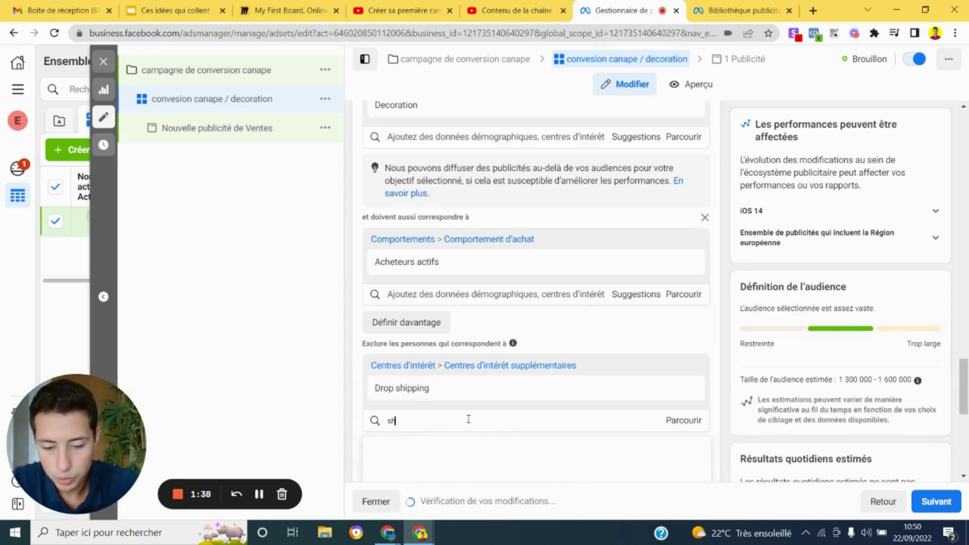
type("opify")
key("Return")
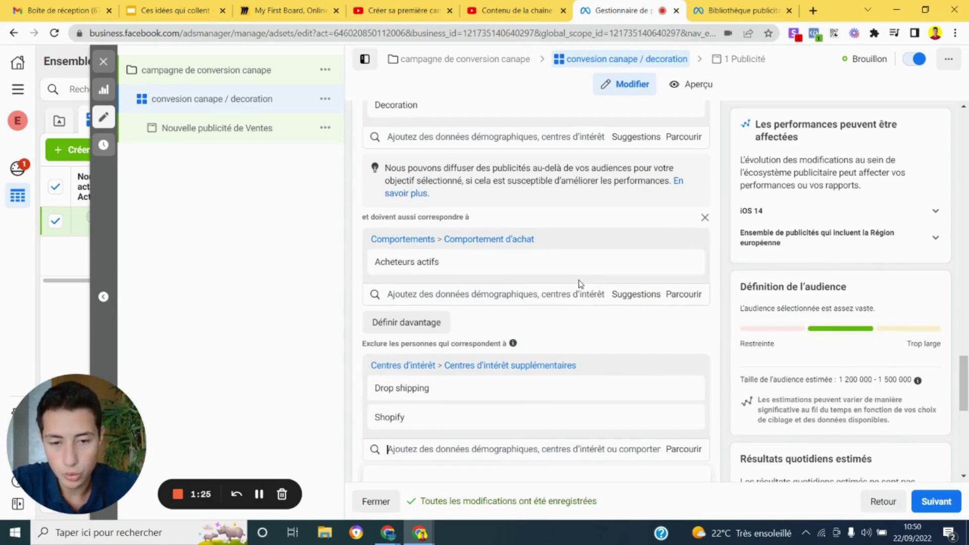
Replace the included interest "Decoration" with the suggested interest "Ikea" in the advanced targeting.
scroll(575, 279, "up", 2)
scroll(575, 279, "up", 1)
left_click(629, 264)
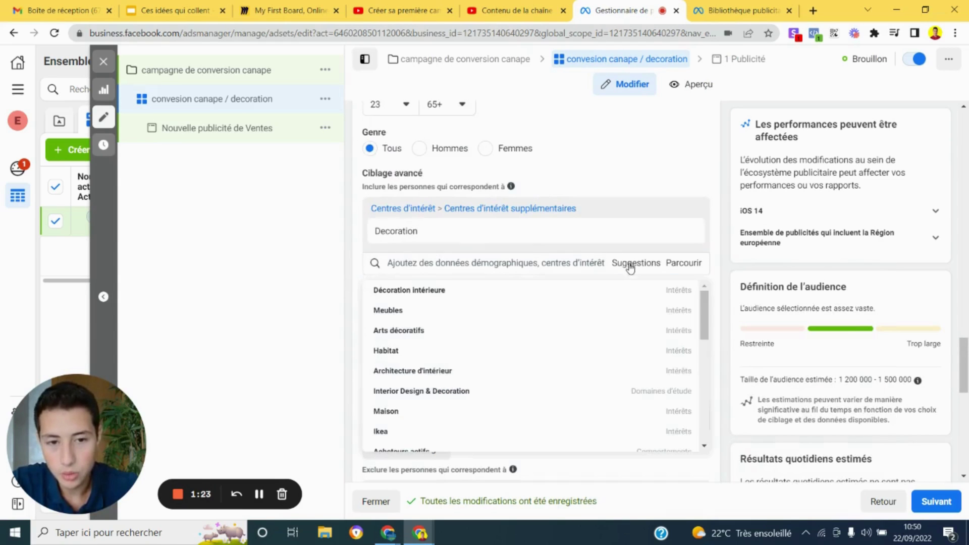
scroll(469, 336, "down", 2)
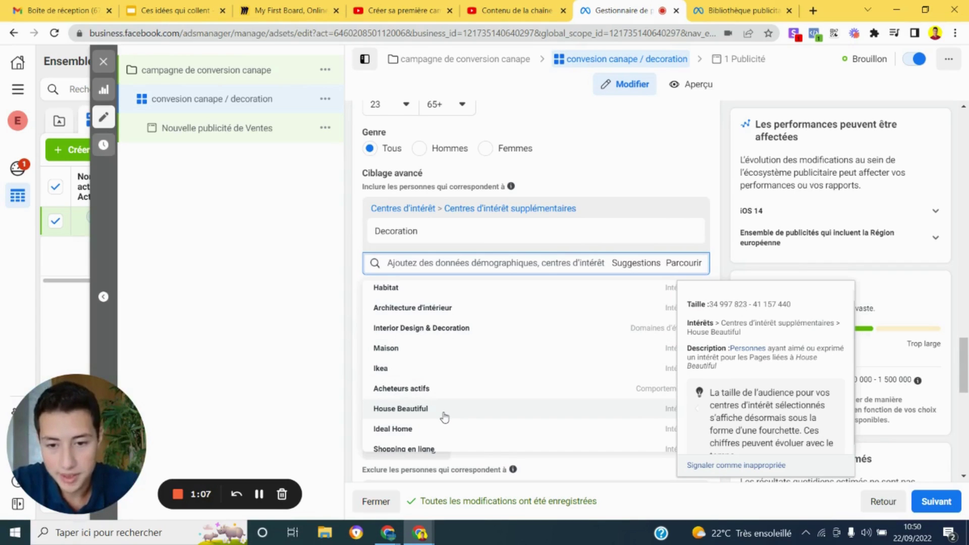
left_click(388, 369)
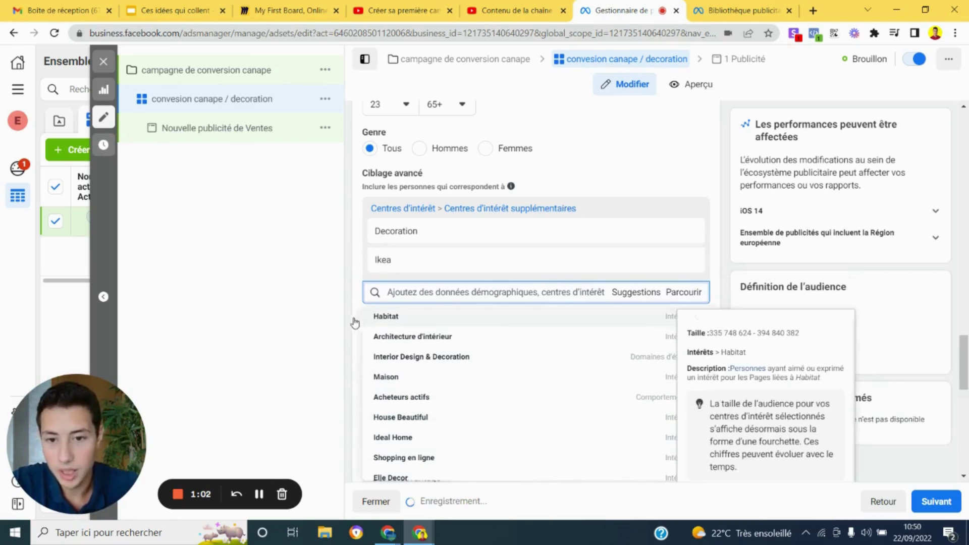
mouse_move(663, 237)
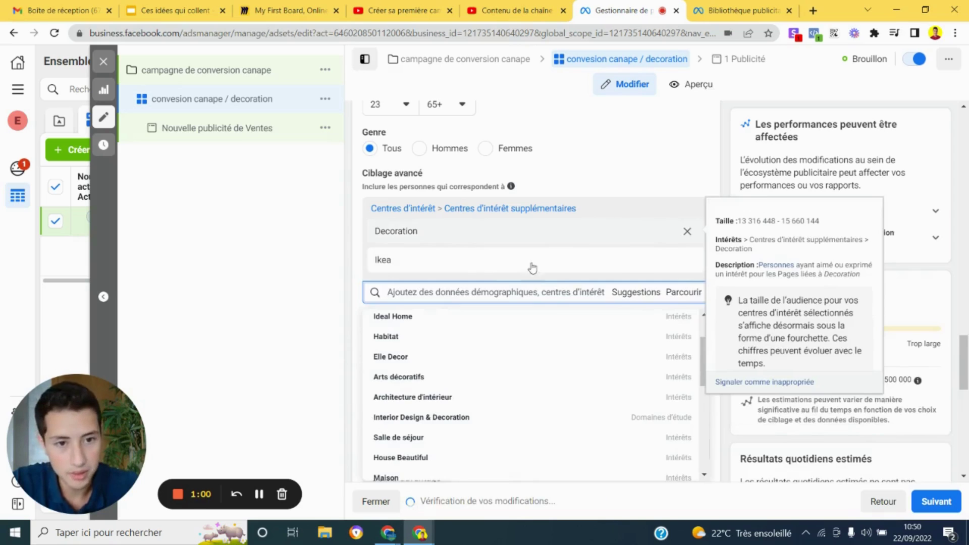
left_click(687, 231)
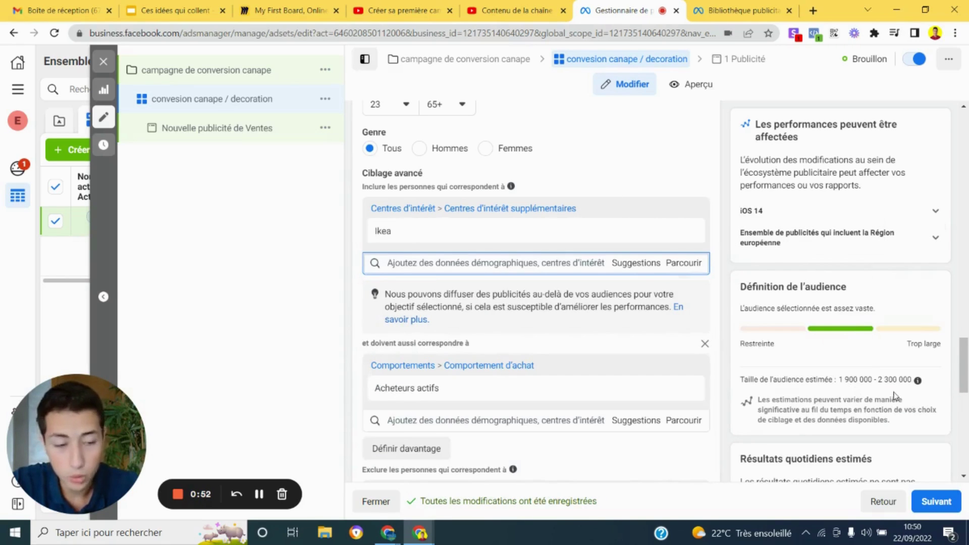
mouse_move(416, 241)
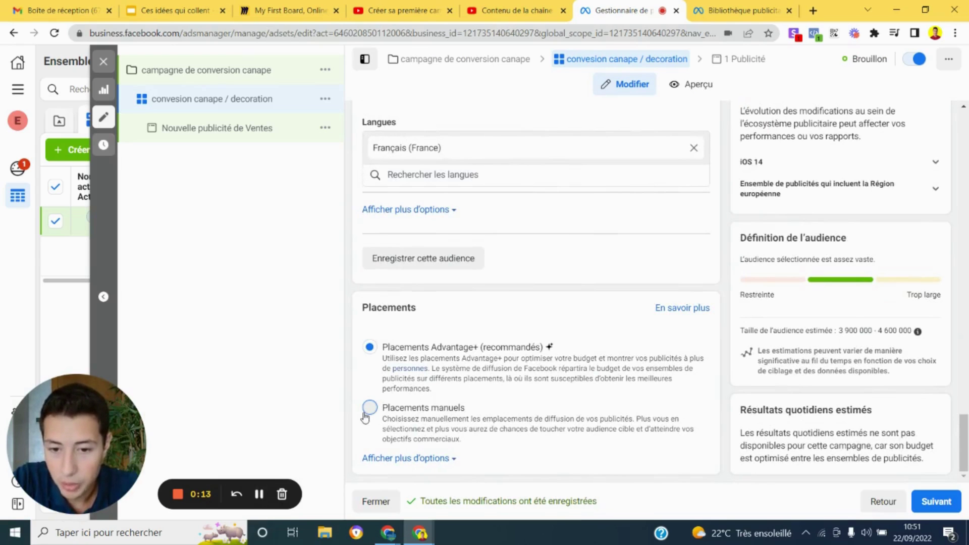
Switch the placements to "Placements manuels" to view the platform options, and restore "Placements Advantage+".
left_click(440, 406)
scroll(496, 328, "down", 2)
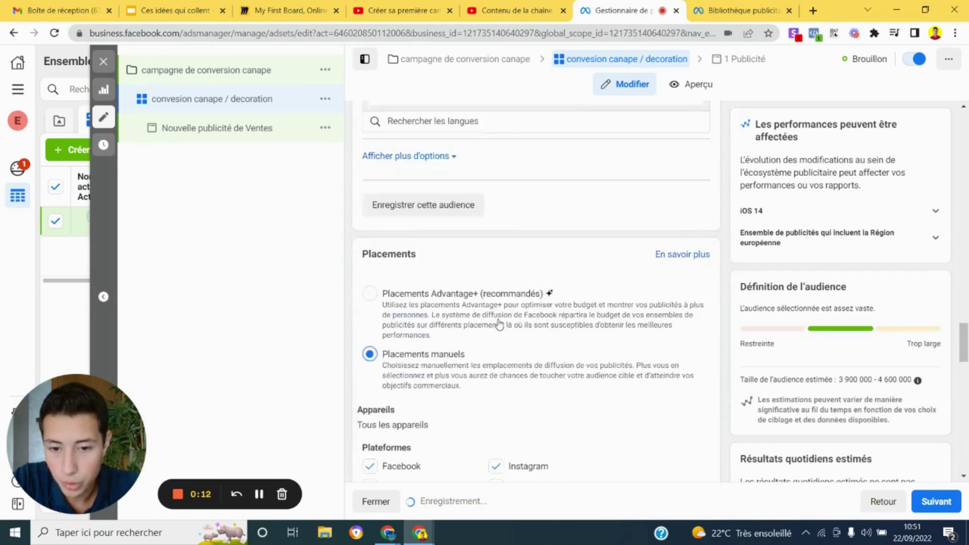
scroll(507, 348, "down", 1)
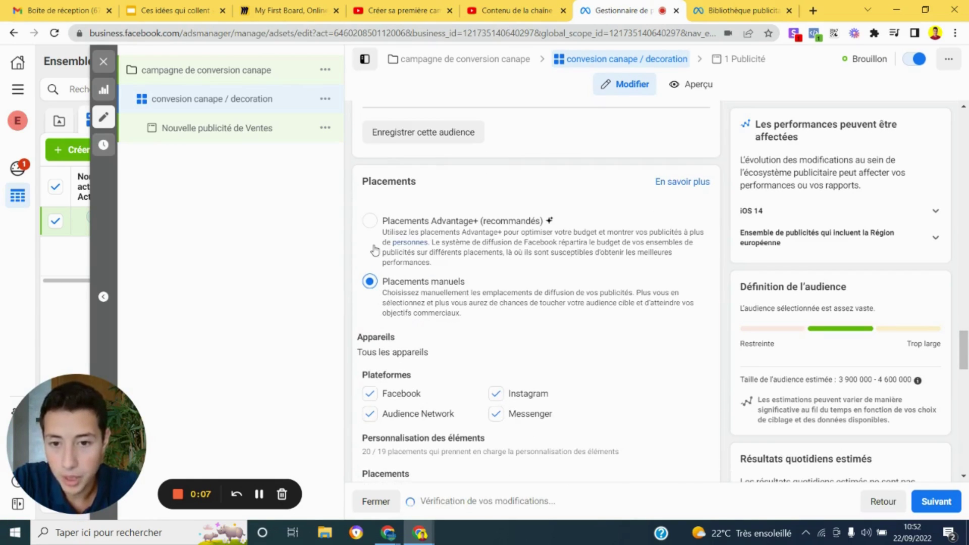
left_click(374, 225)
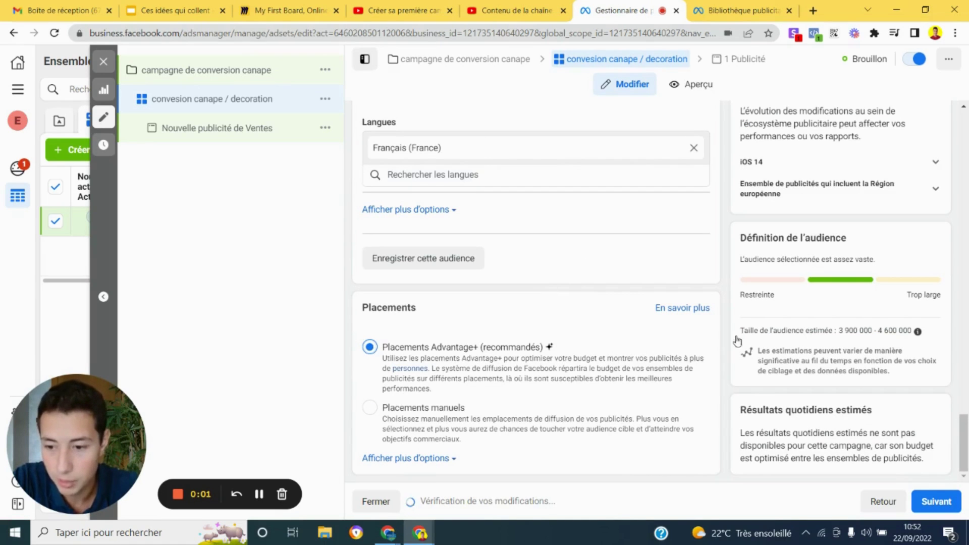
Continue to the ad level and name the ad "Canape / décoration / image 1".
left_click(938, 504)
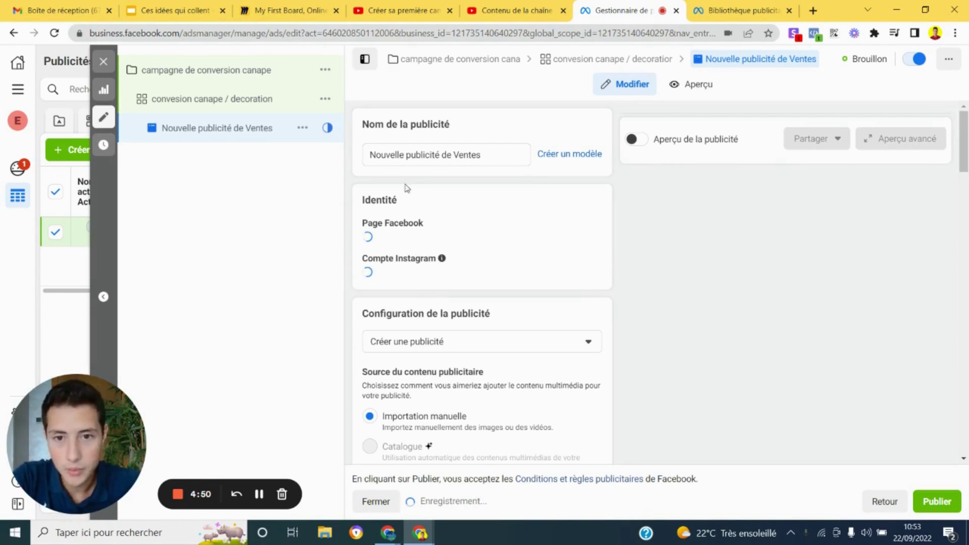
triple_click(423, 153)
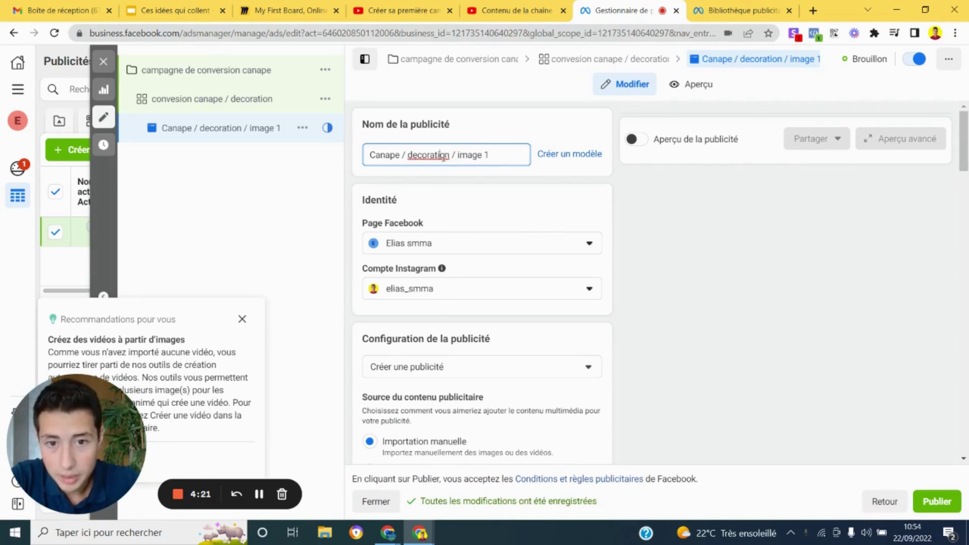
right_click(440, 155)
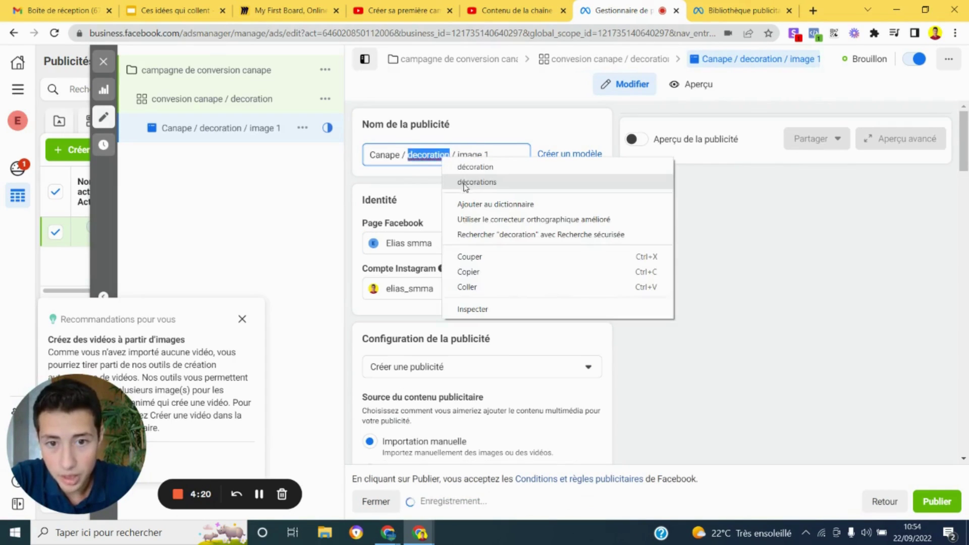
left_click(467, 167)
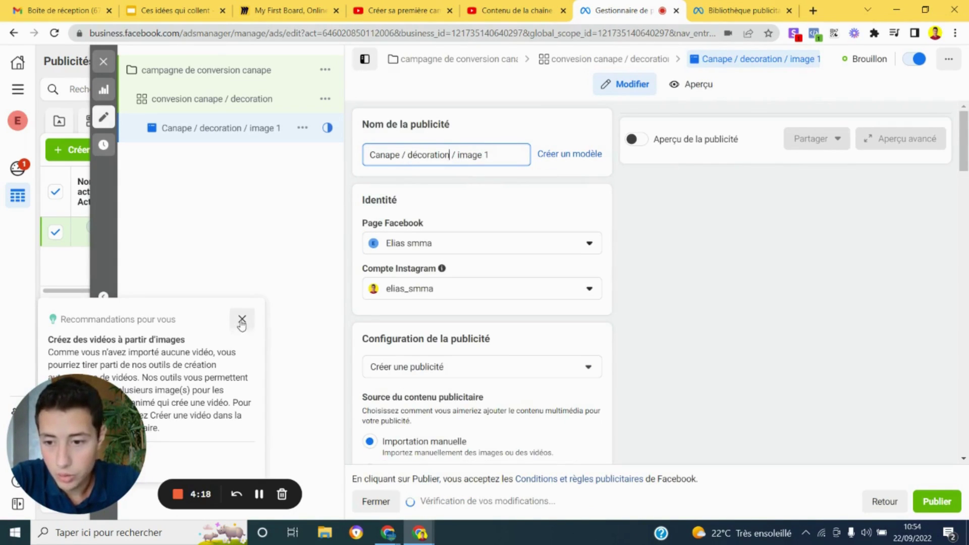
left_click(419, 181)
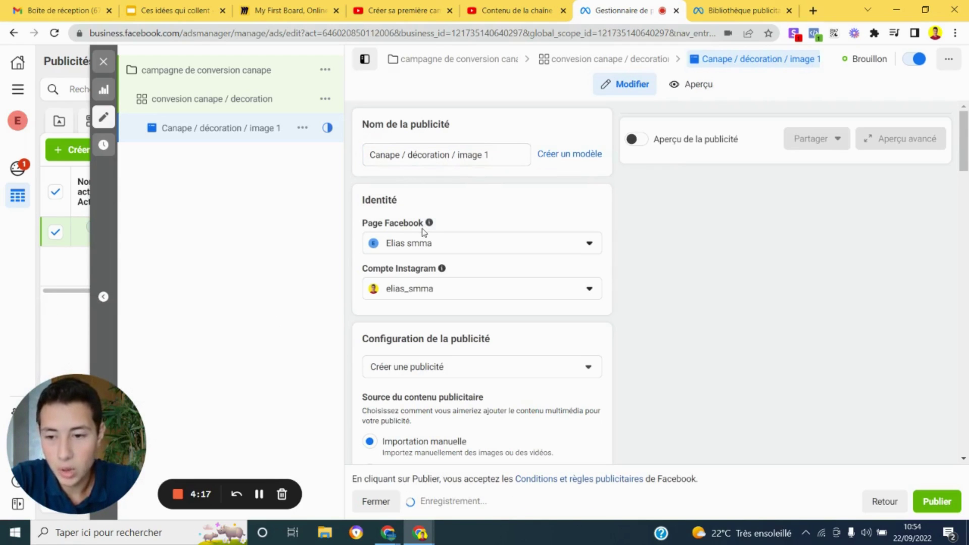
scroll(424, 232, "down", 3)
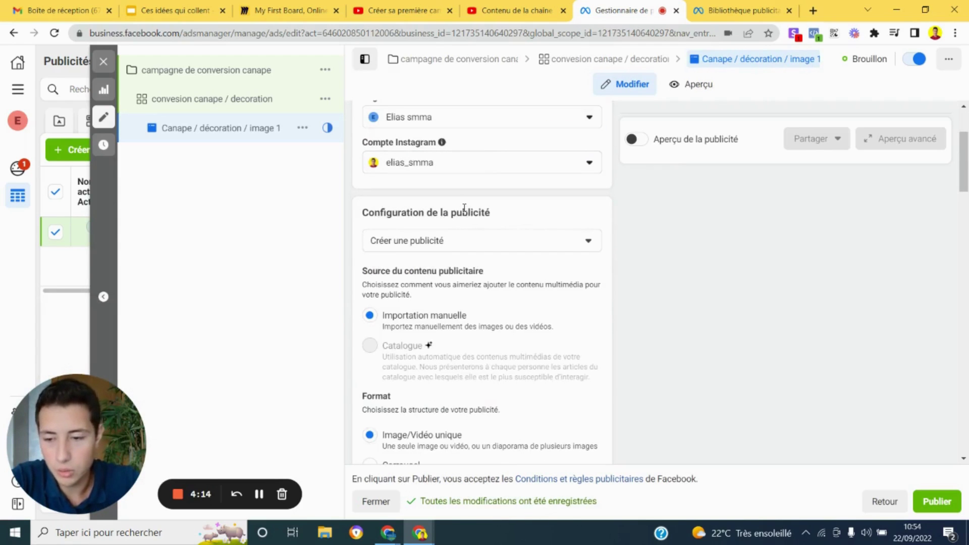
scroll(475, 213, "up", 3)
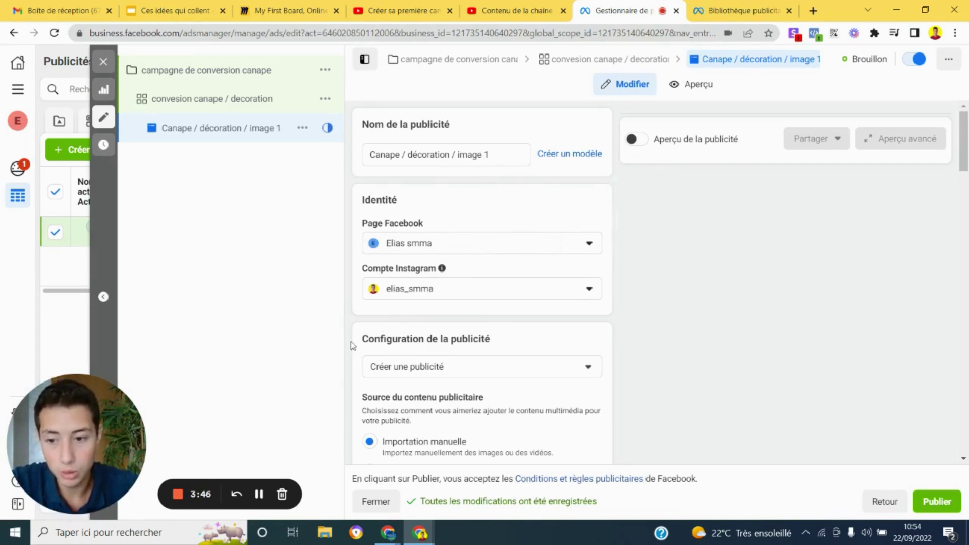
left_click(260, 496)
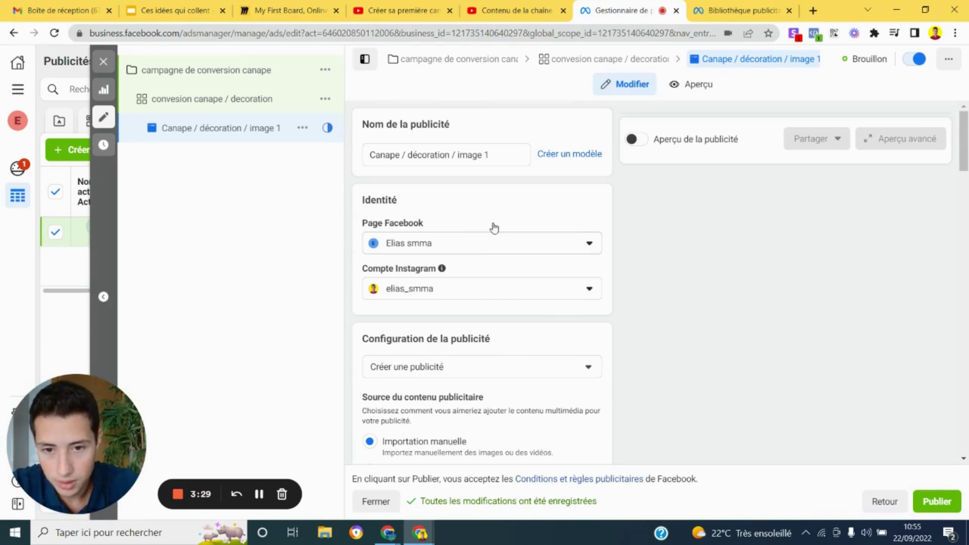
mouse_move(389, 233)
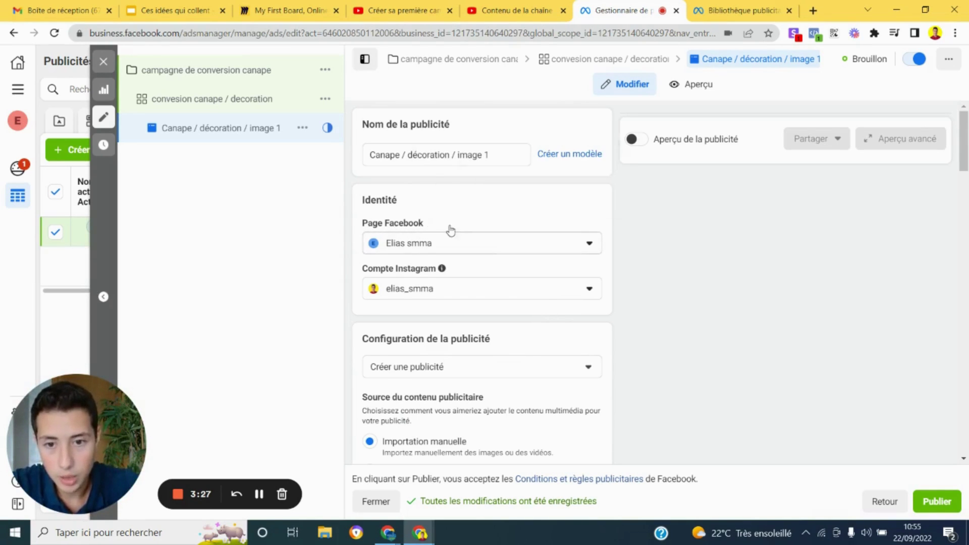
Add the 1000 × 1000 sofa image "canape-randy…" from the account images as the ad's content and continue to cropping.
scroll(509, 282, "down", 1)
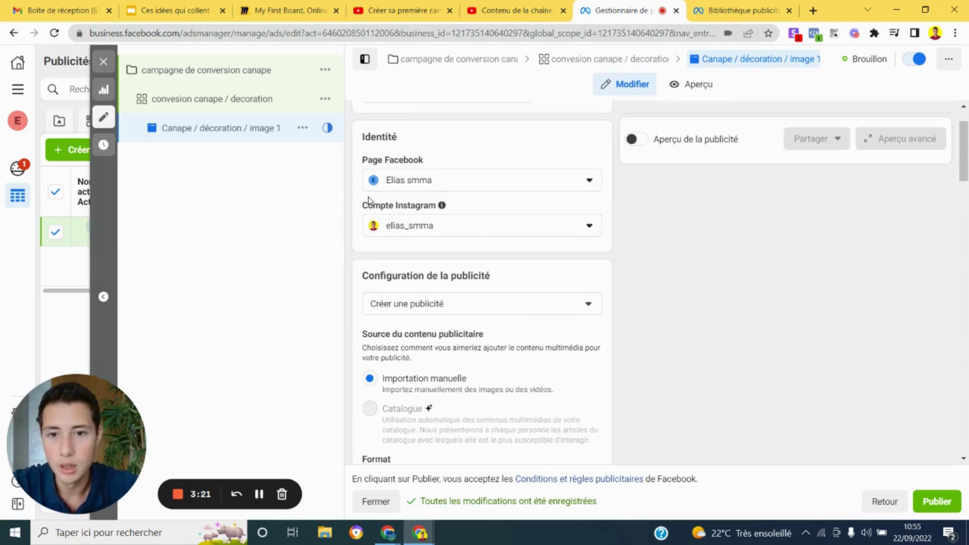
scroll(362, 272, "down", 4)
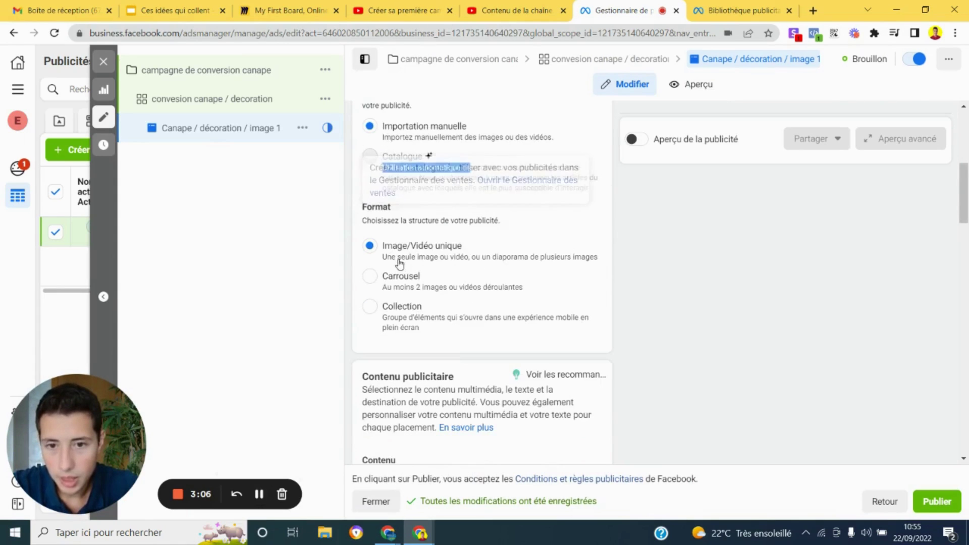
scroll(424, 261, "down", 1)
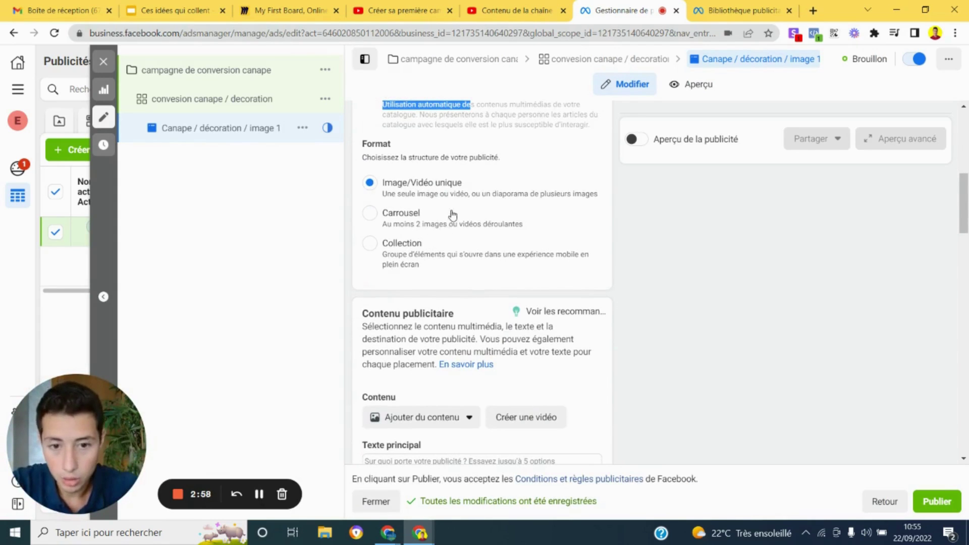
scroll(450, 214, "down", 1)
left_click(456, 362)
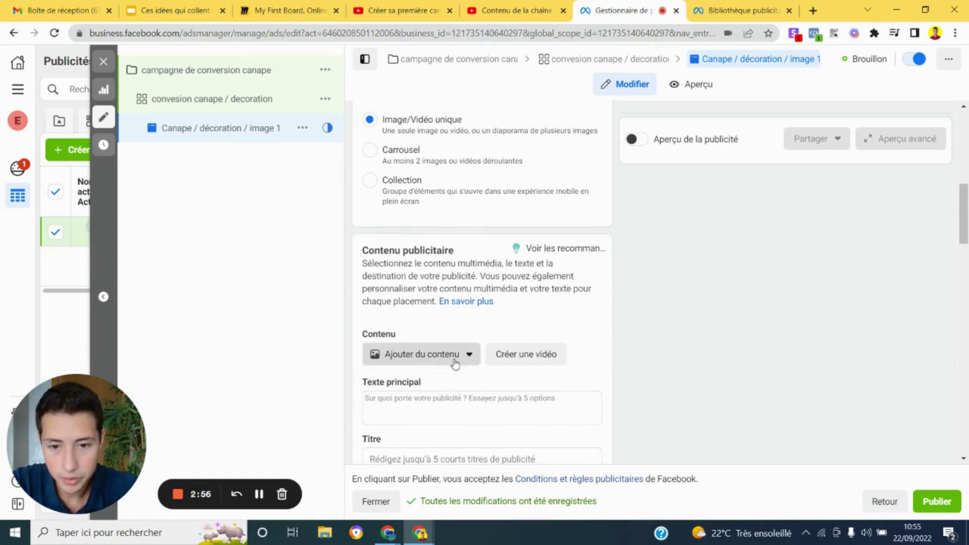
left_click(439, 384)
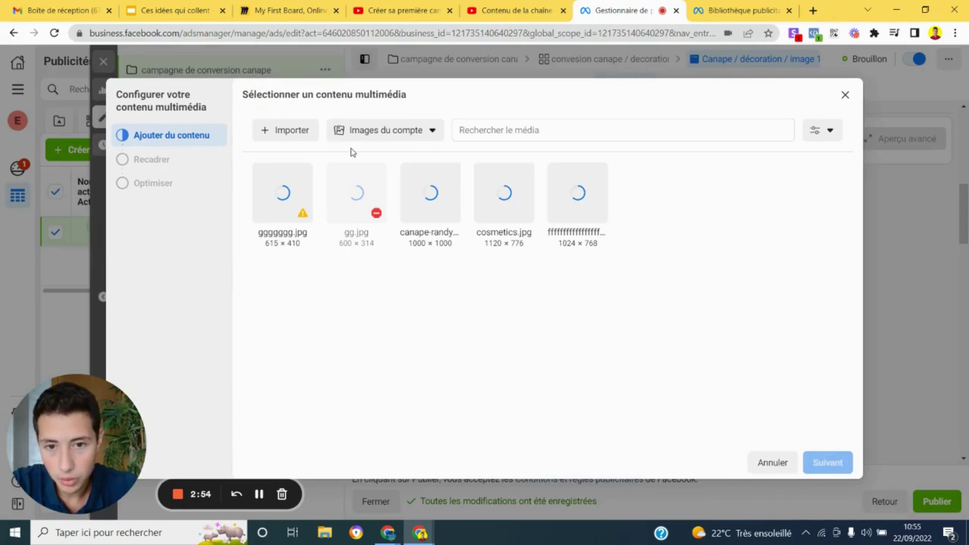
left_click(423, 214)
left_click(828, 464)
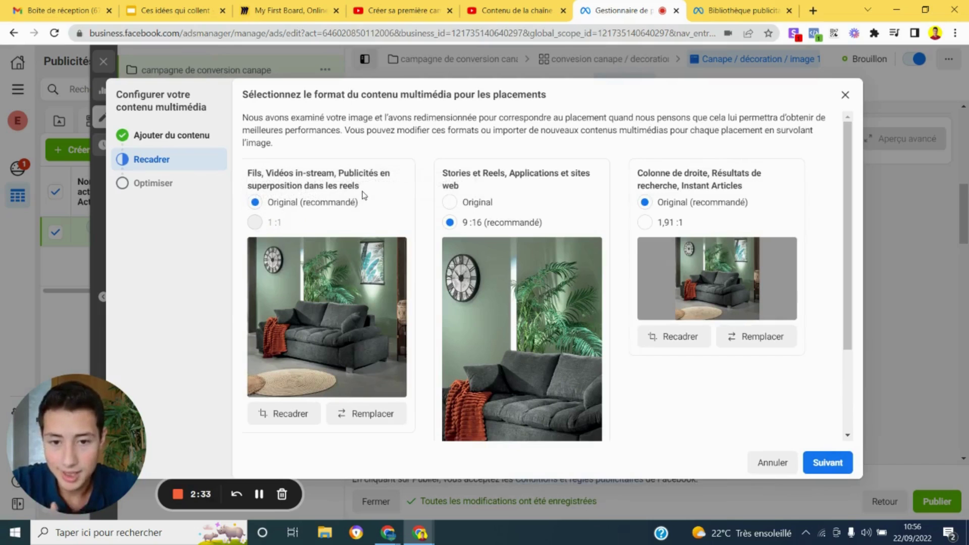
Review the placement crops, set the right column, search results and Instant Articles format to 1,91 :1, and finish the media setup.
scroll(525, 273, "down", 1)
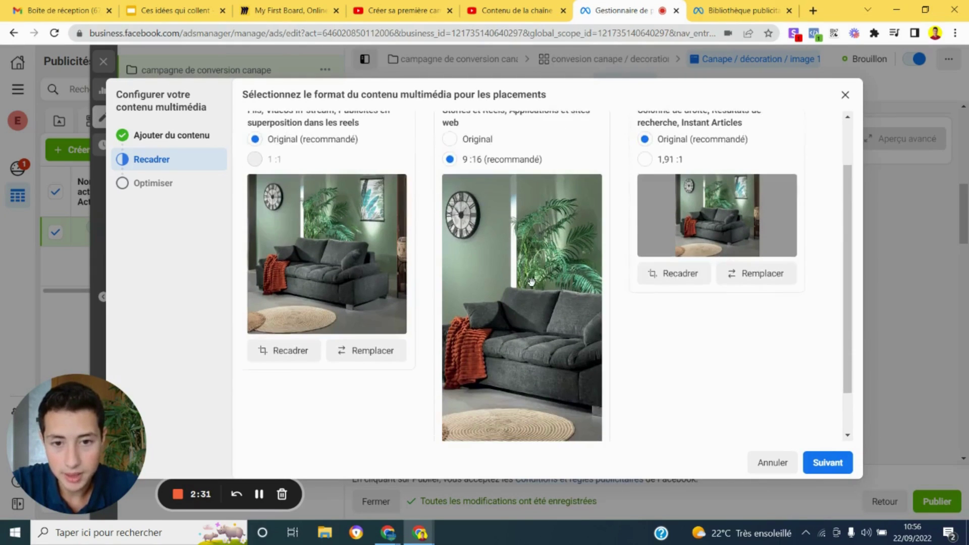
scroll(531, 281, "down", 1)
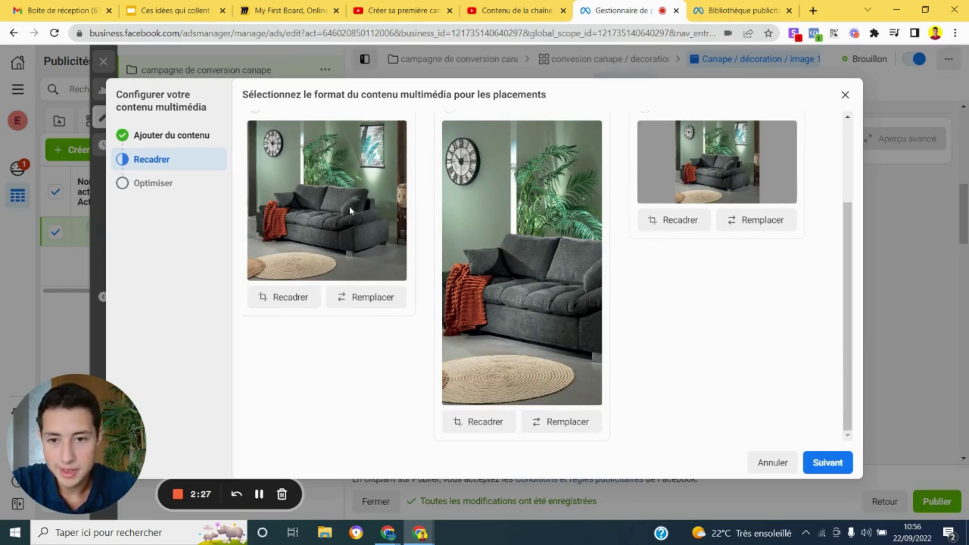
scroll(482, 264, "up", 1)
scroll(483, 264, "up", 2)
scroll(523, 216, "down", 2)
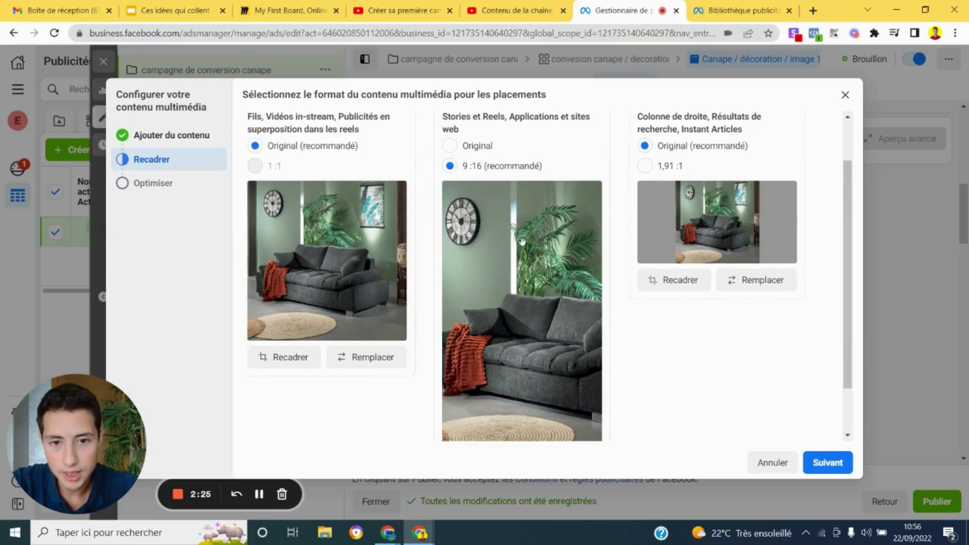
scroll(534, 376, "down", 1)
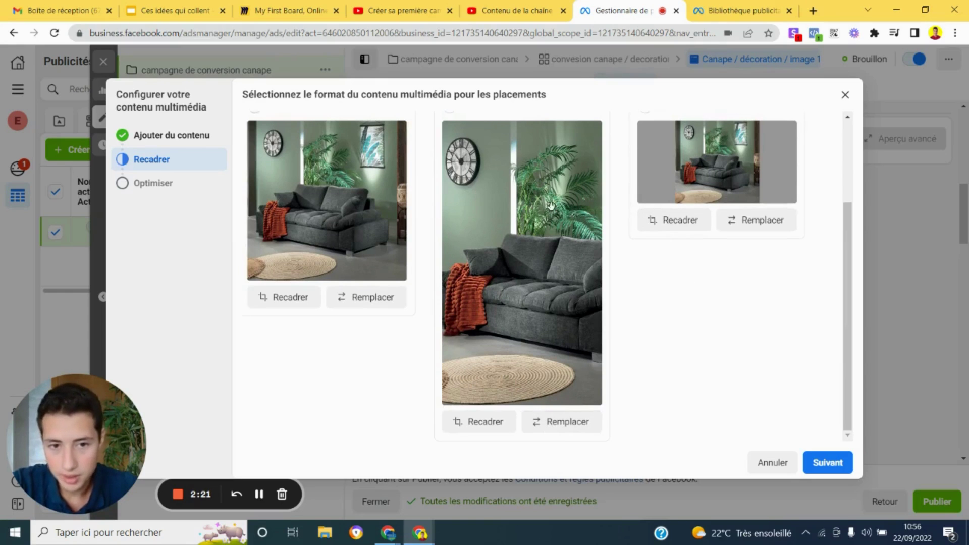
scroll(678, 296, "up", 3)
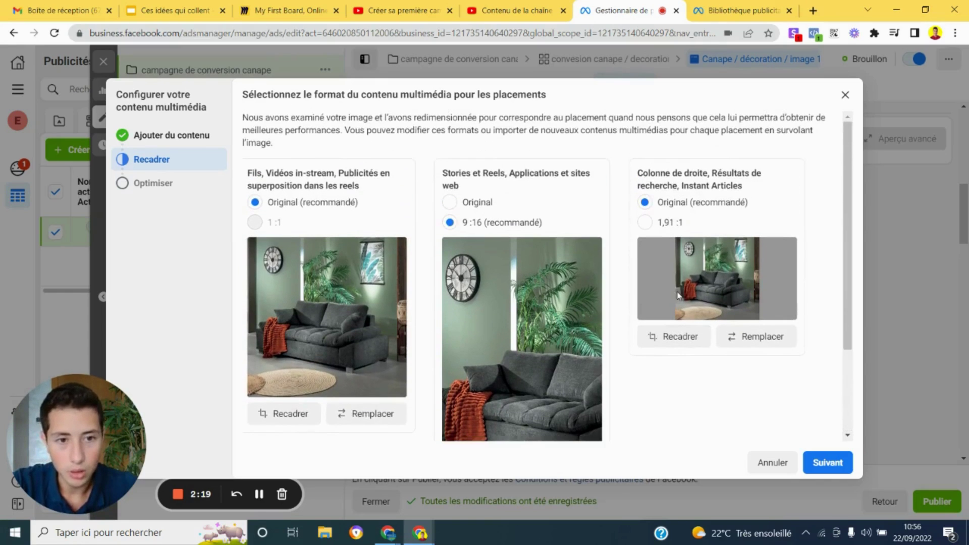
left_click(646, 223)
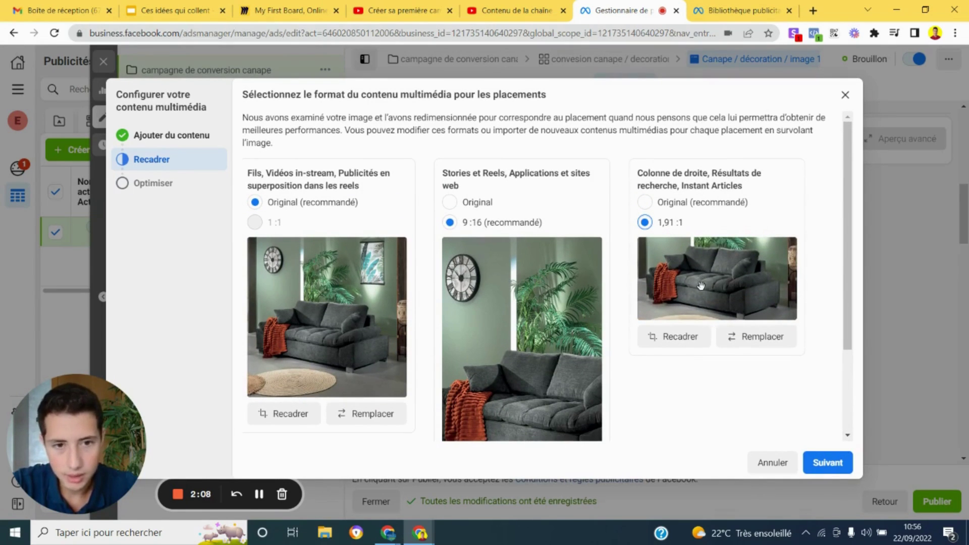
left_click(819, 471)
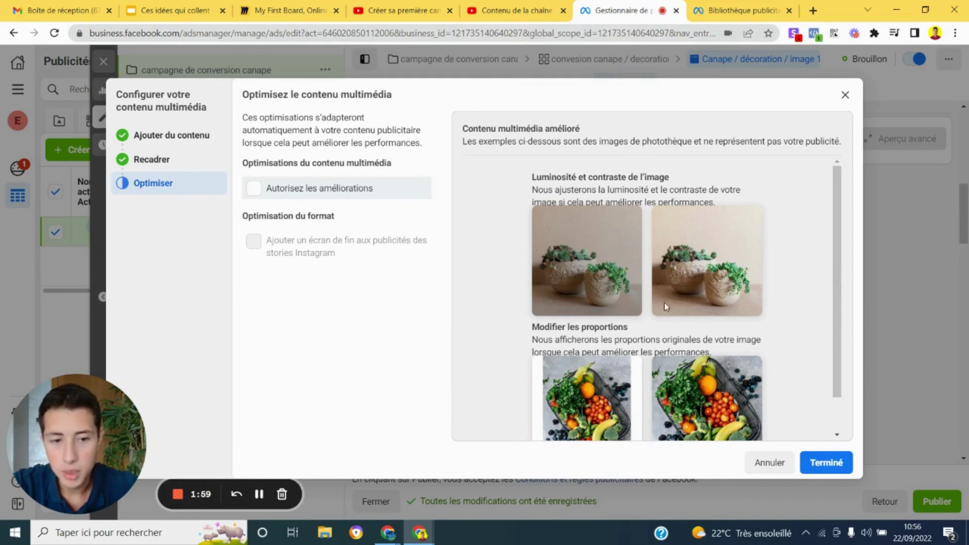
left_click(832, 460)
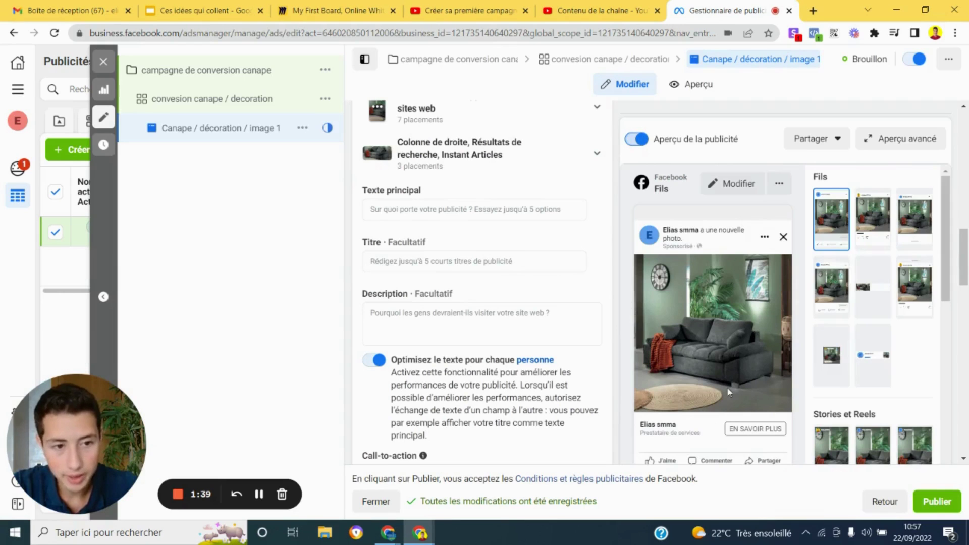
Enter the ad's primary text "🔥VENTES FLASH🔥 😍Du lundi 5 septembre au mercredi 5 octobre ✅✅Jusqu'à -250€ Sur une sélection de canapés d'expo".
left_click(412, 208)
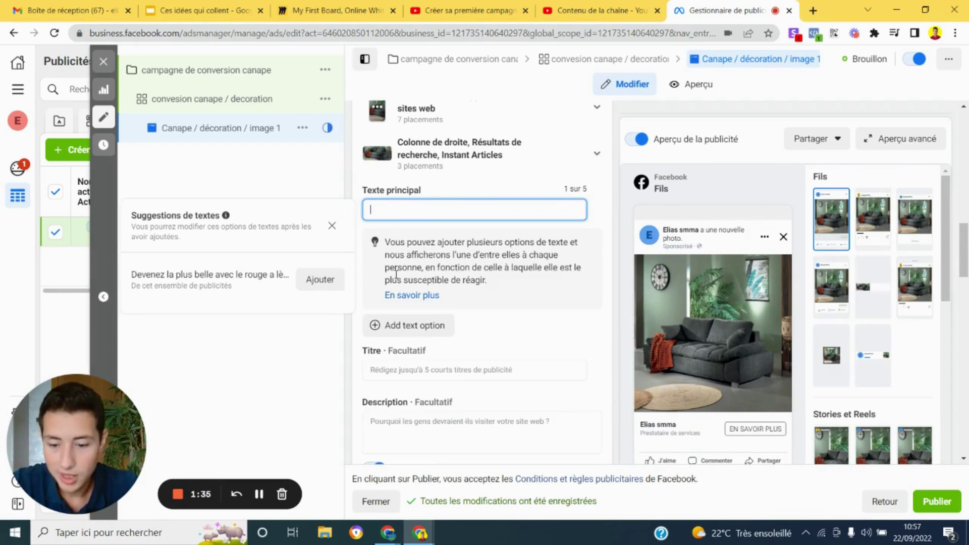
type("🔥VENTES FLASH🔥  😍Du lundi 5 septembre au mercredi 5 octobre  ✅✅Jusqu'à -250€ Sur une sélection de canapés d'expo")
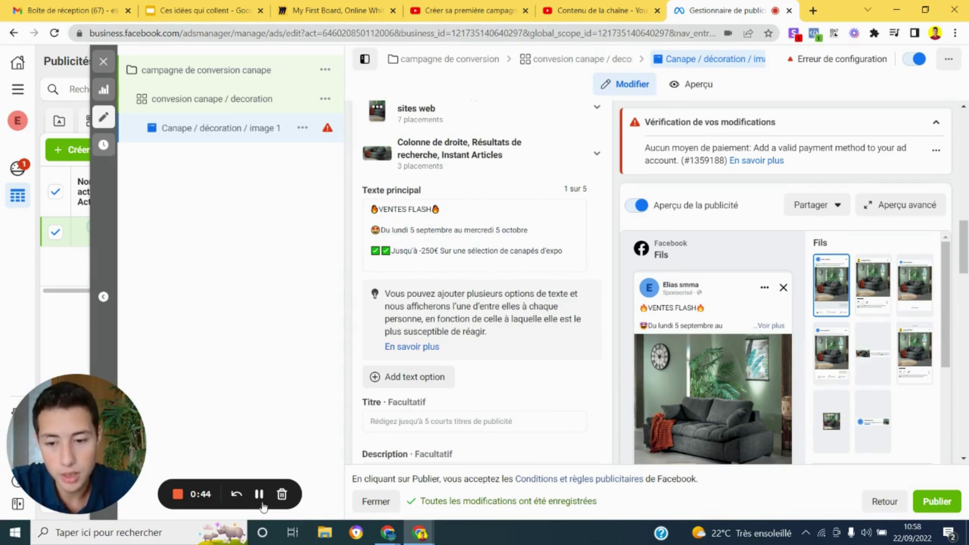
left_click(259, 494)
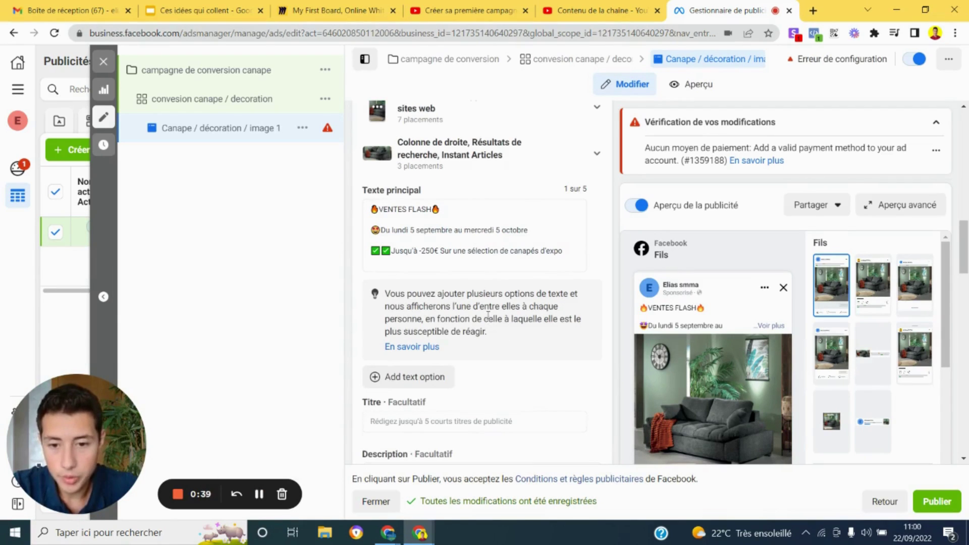
Fill in the ad's title with the promotional text and cut it down to "🔥VENTES FLASH🔥".
scroll(489, 322, "down", 1)
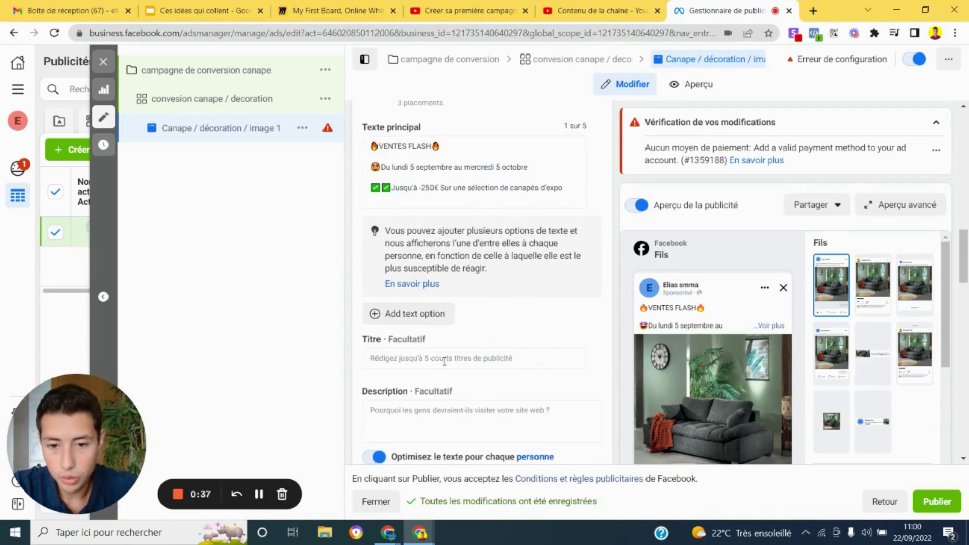
scroll(731, 341, "down", 3)
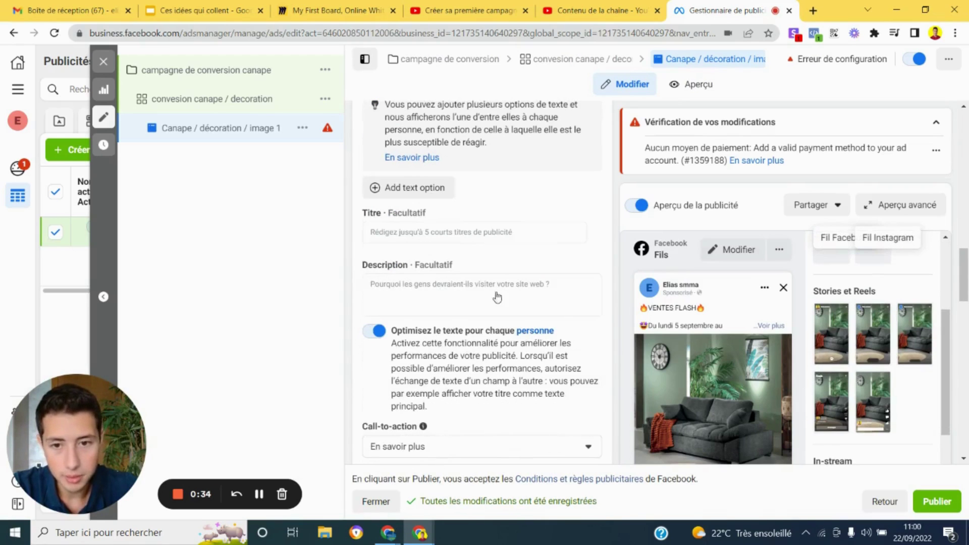
left_click(452, 233)
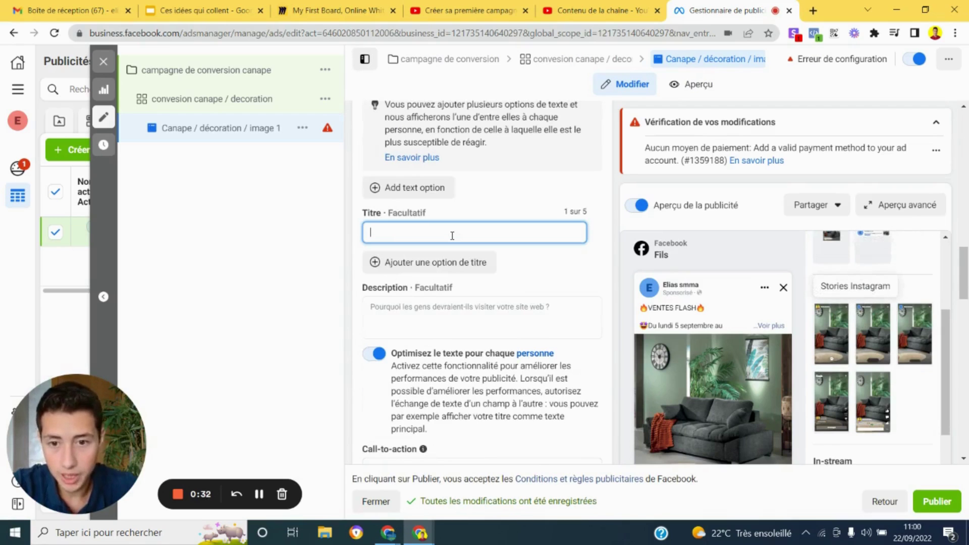
type("🔥VENTES FLASH🔥  😍Du lundi 5 septembre au mercredi 5 octobre  ✅✅Jusqu'à -250€ Sur une sélection de canapés d'expo")
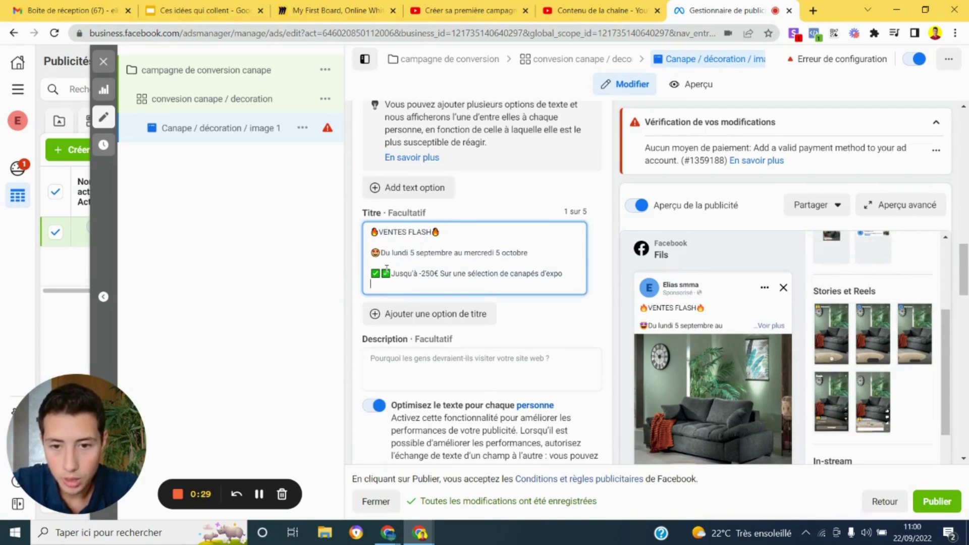
left_click_drag(371, 252, 426, 275)
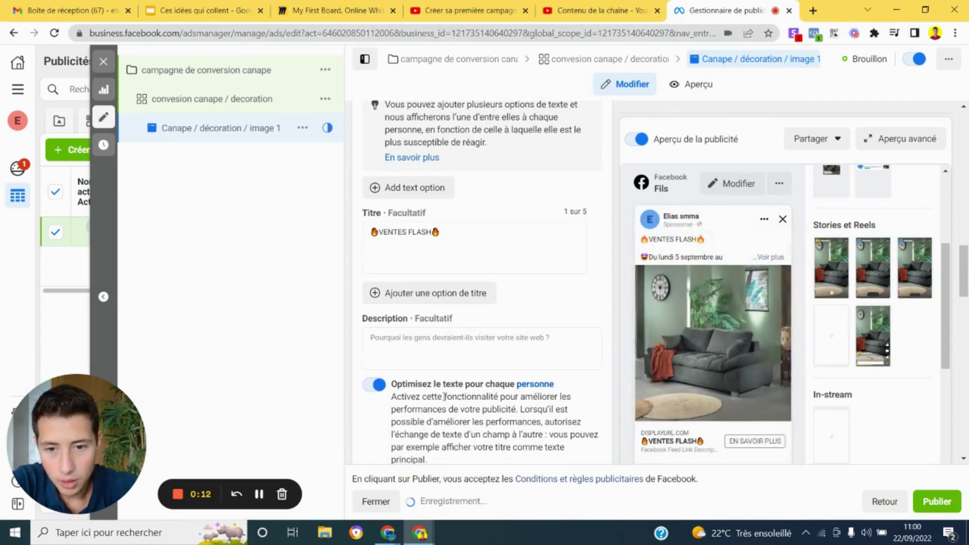
Look through the available call-to-action options for the ad and keep "En savoir plus".
scroll(440, 359, "down", 1)
scroll(440, 359, "down", 2)
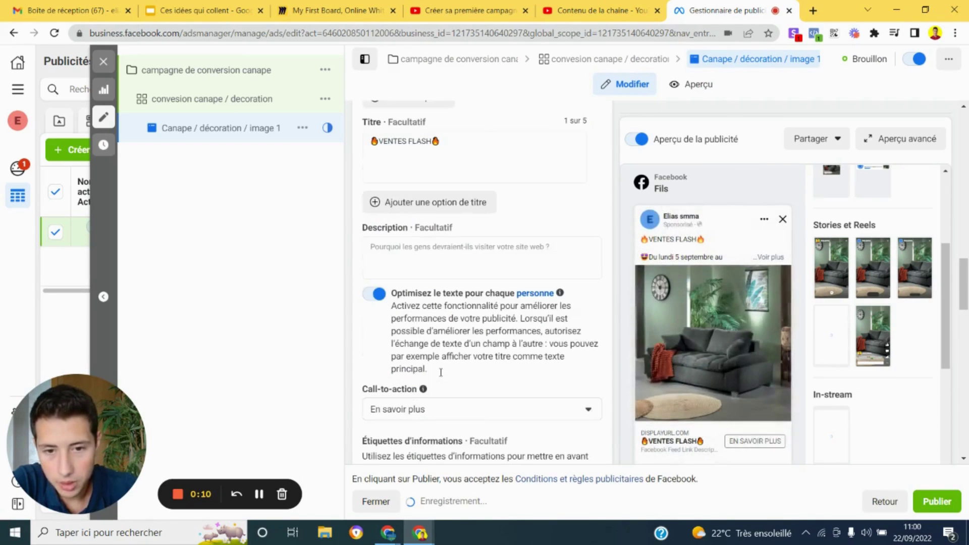
scroll(441, 374, "down", 2)
scroll(441, 376, "down", 1)
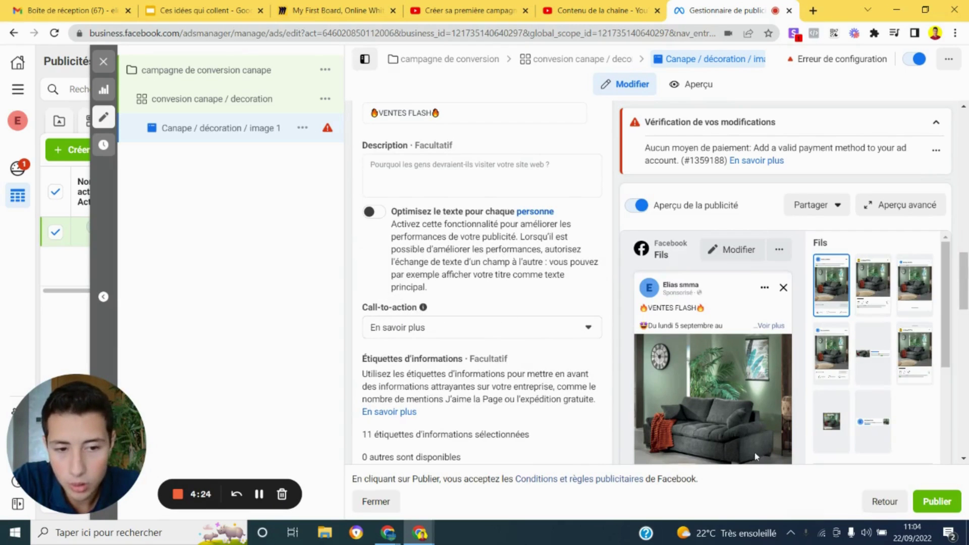
left_click(477, 334)
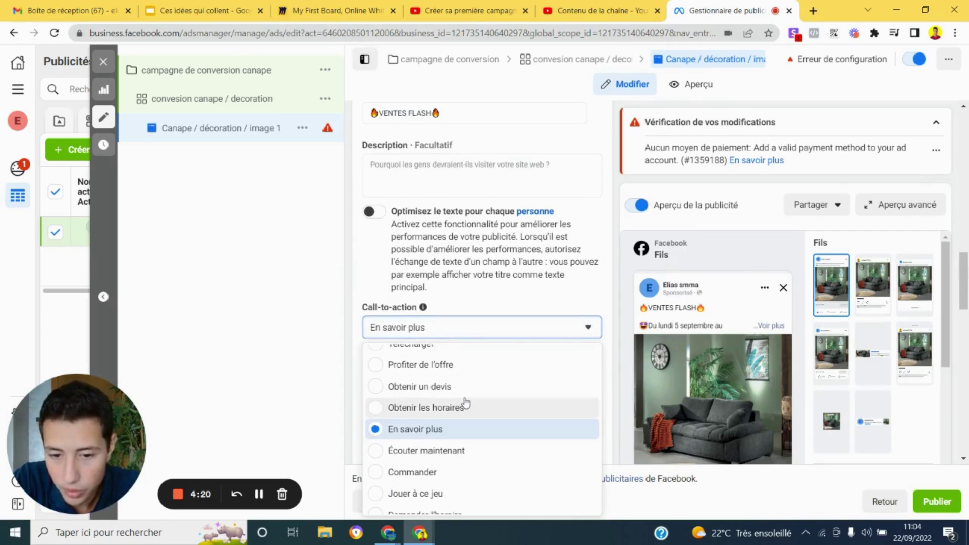
scroll(465, 403, "down", 2)
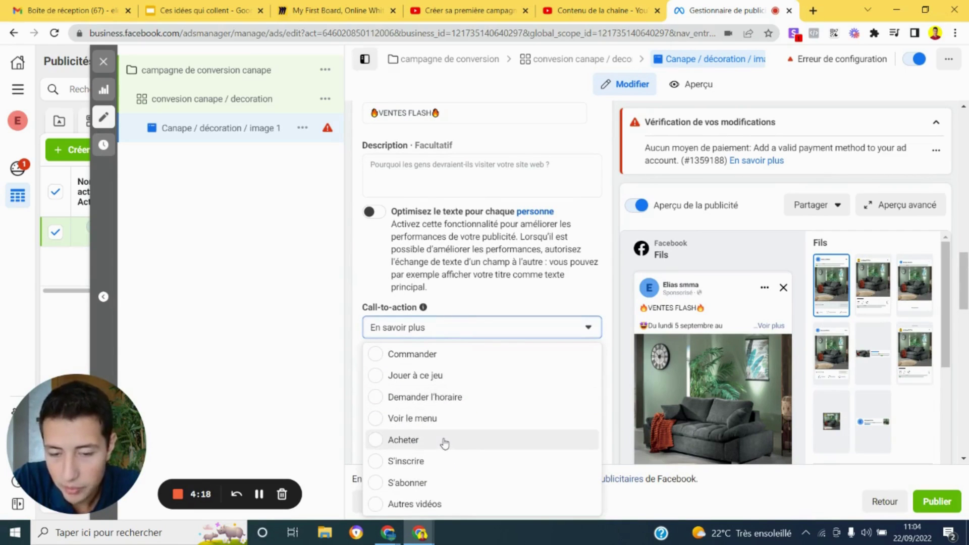
left_click(357, 317)
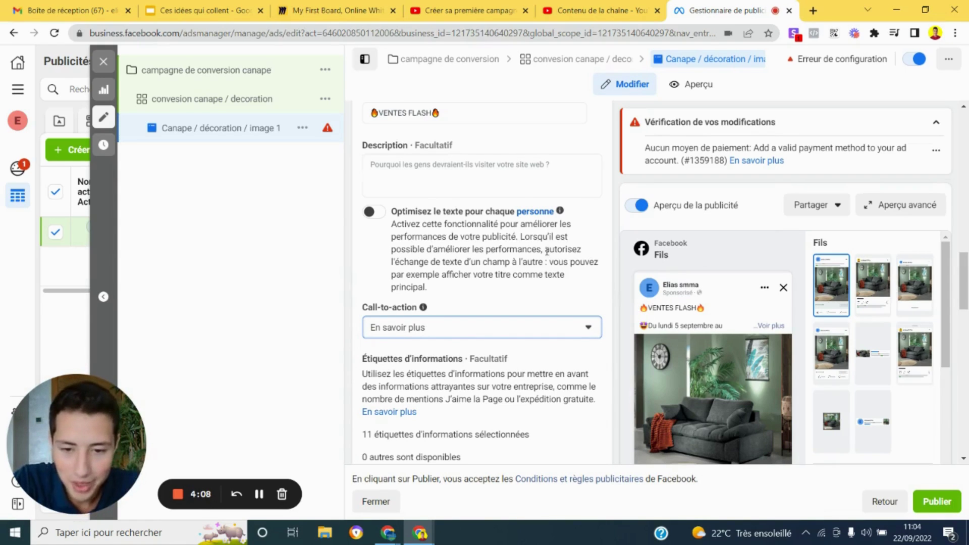
Examine the ad's destination settings, including the website URL field, and the pixel tracking settings.
scroll(546, 251, "down", 3)
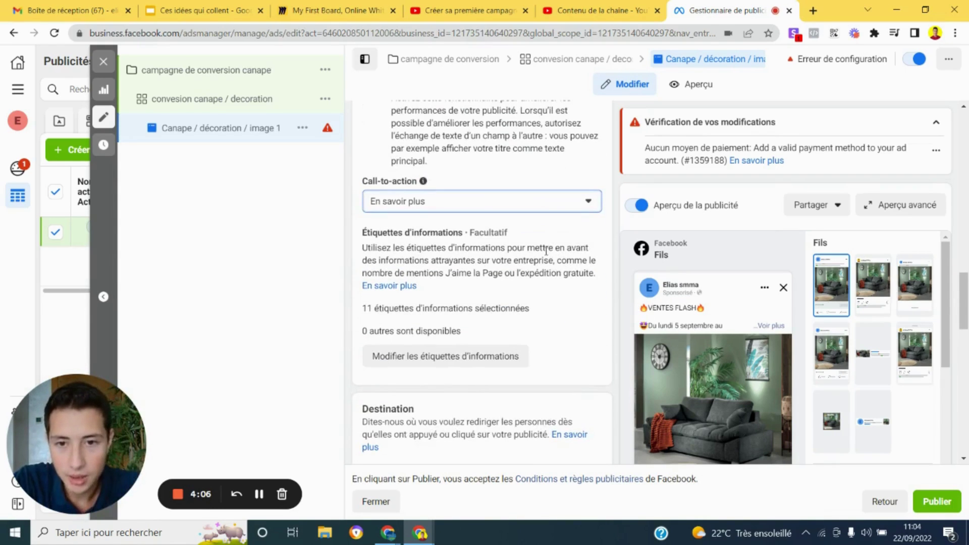
scroll(546, 251, "down", 5)
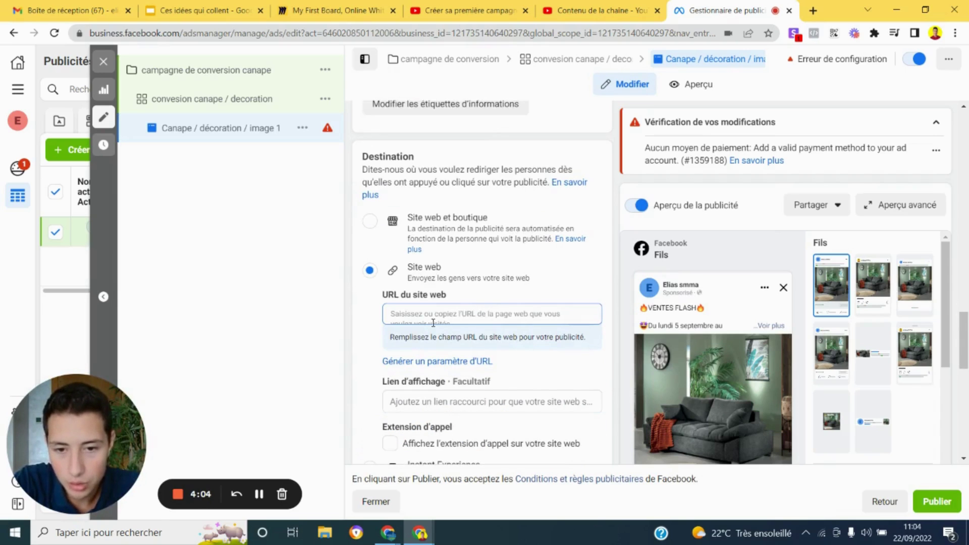
left_click(424, 316)
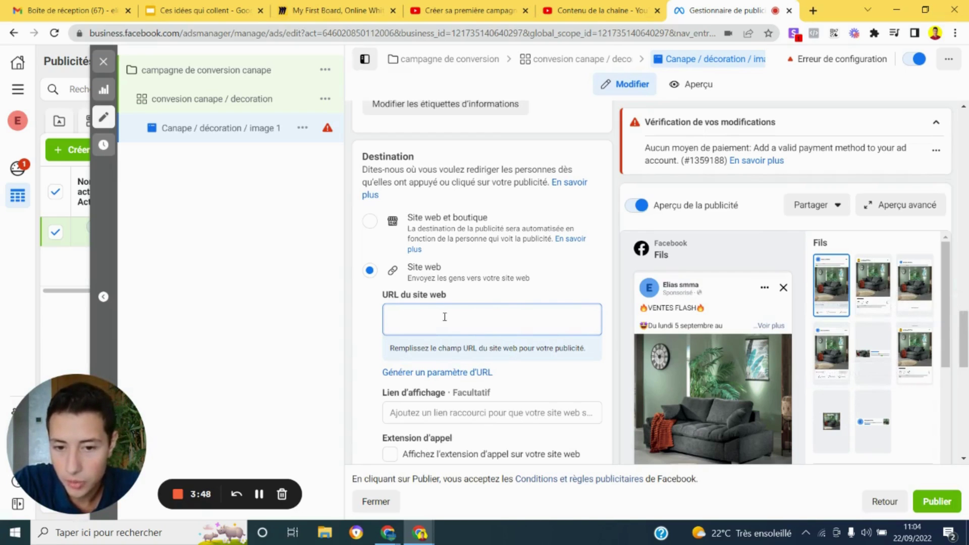
scroll(570, 259, "down", 8)
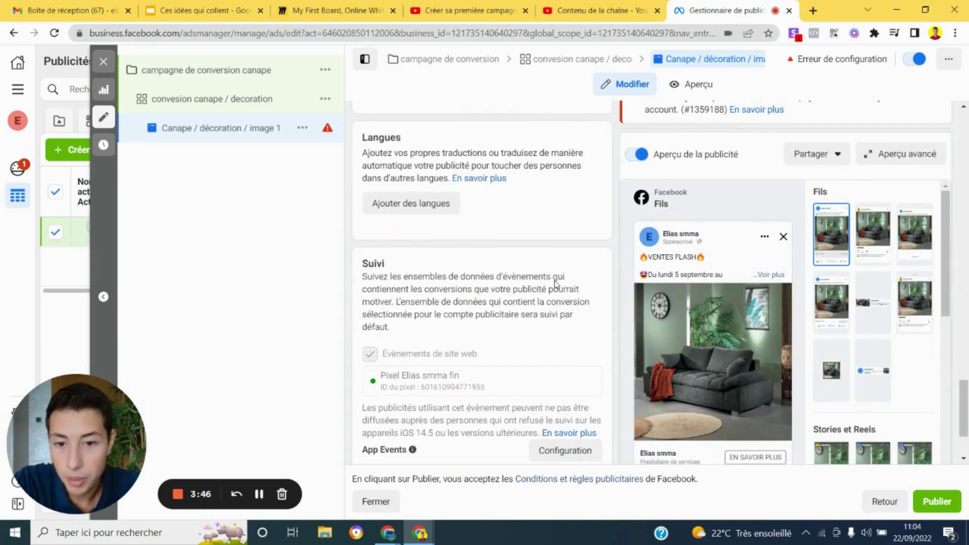
scroll(502, 276, "up", 3)
scroll(500, 275, "down", 5)
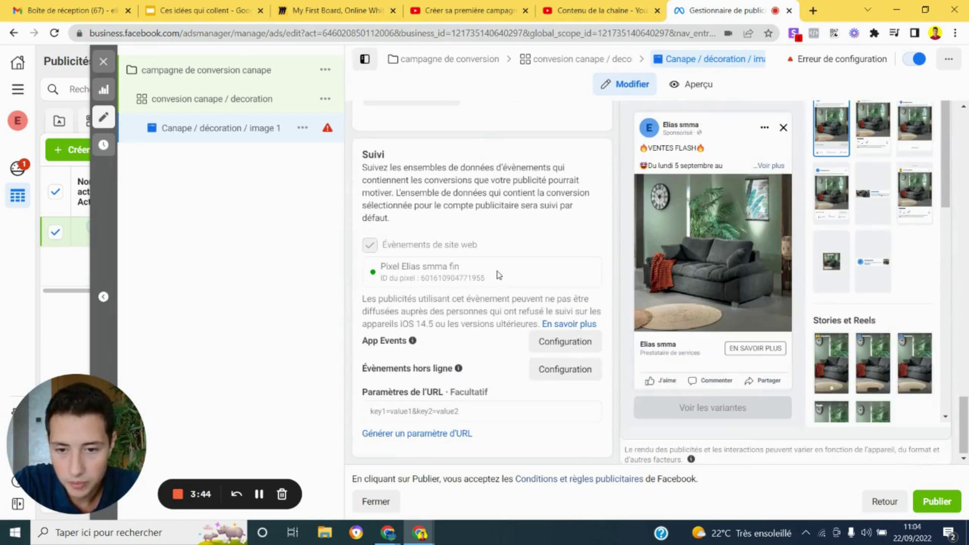
Open the settings of the ad set "convesion canape / decoration" and dismiss its action menu.
scroll(508, 301, "up", 10)
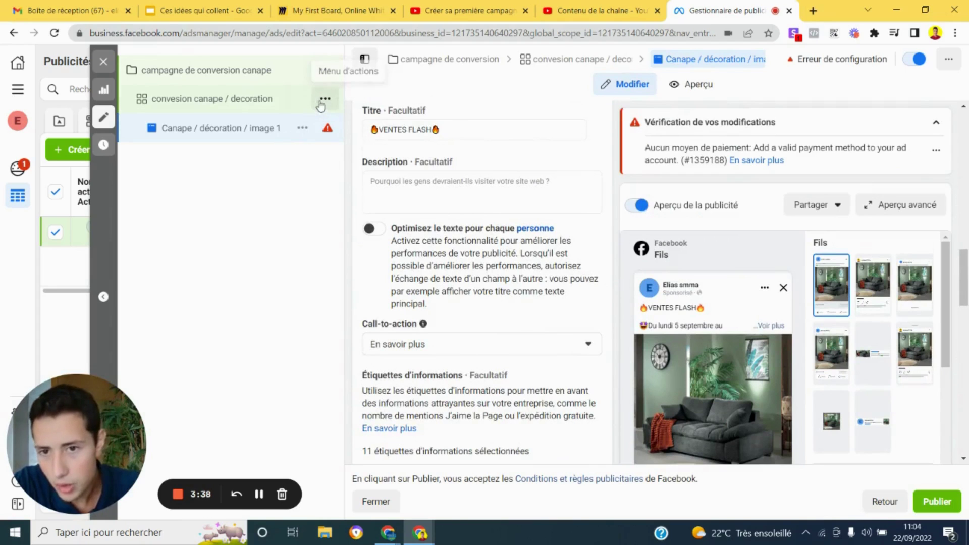
left_click(287, 111)
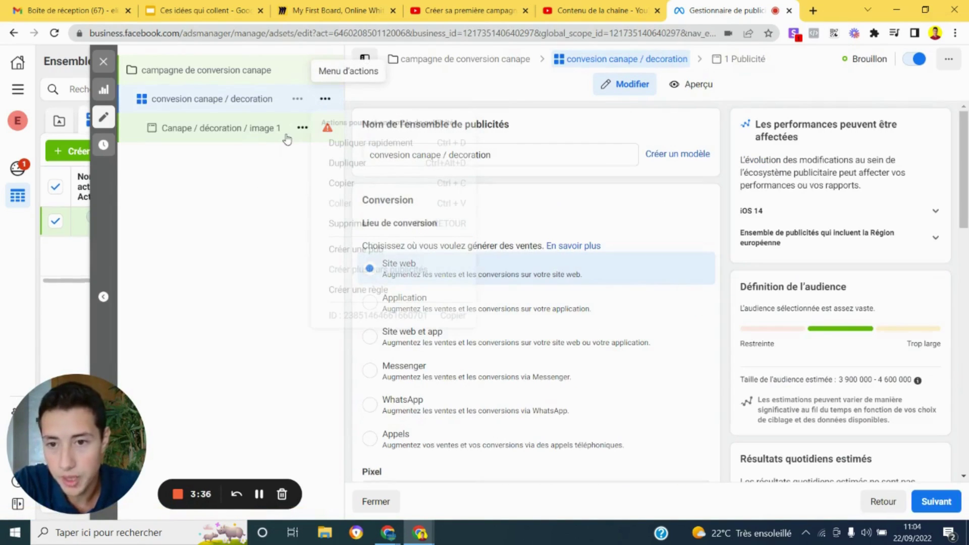
left_click(193, 203)
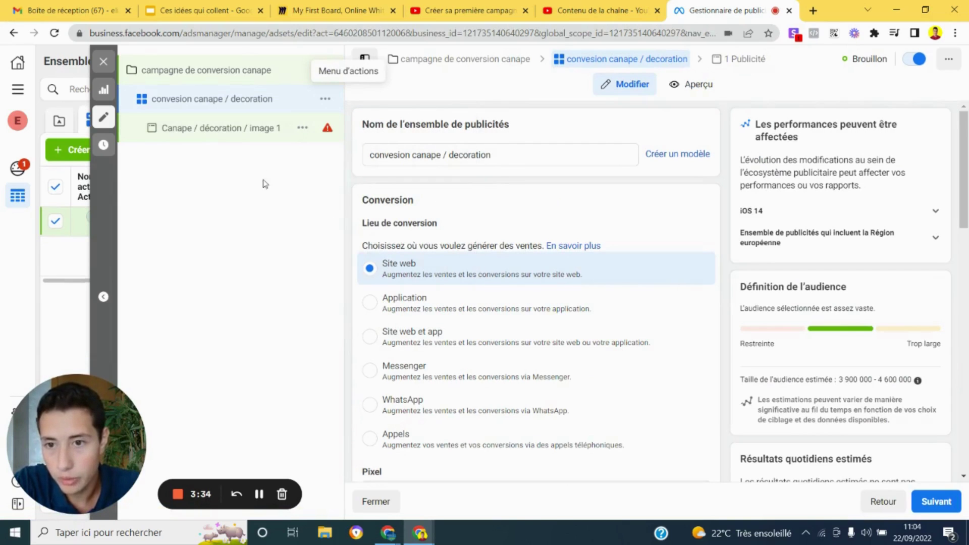
Duplicate the ad "Canape / décoration / image 1" within its original campaign, making 2 copies.
left_click(303, 129)
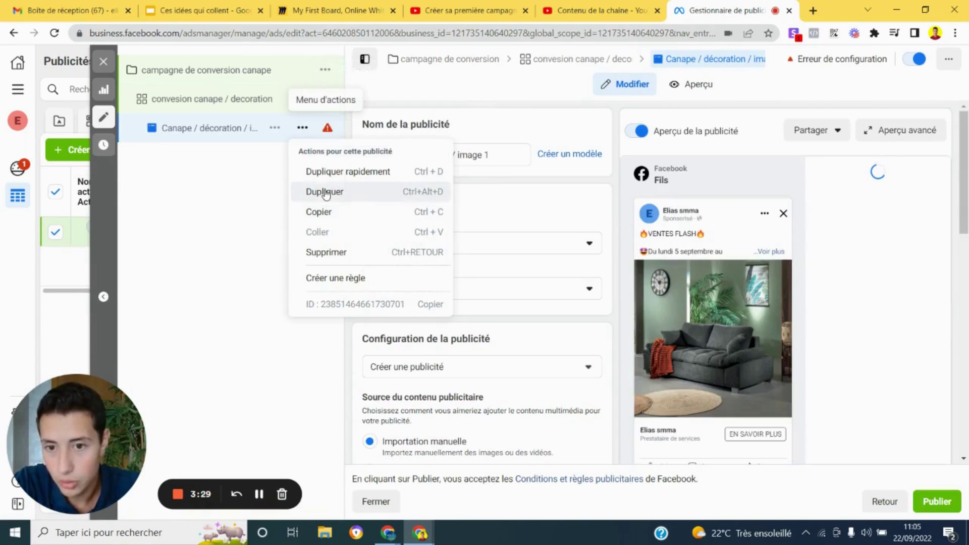
left_click(326, 192)
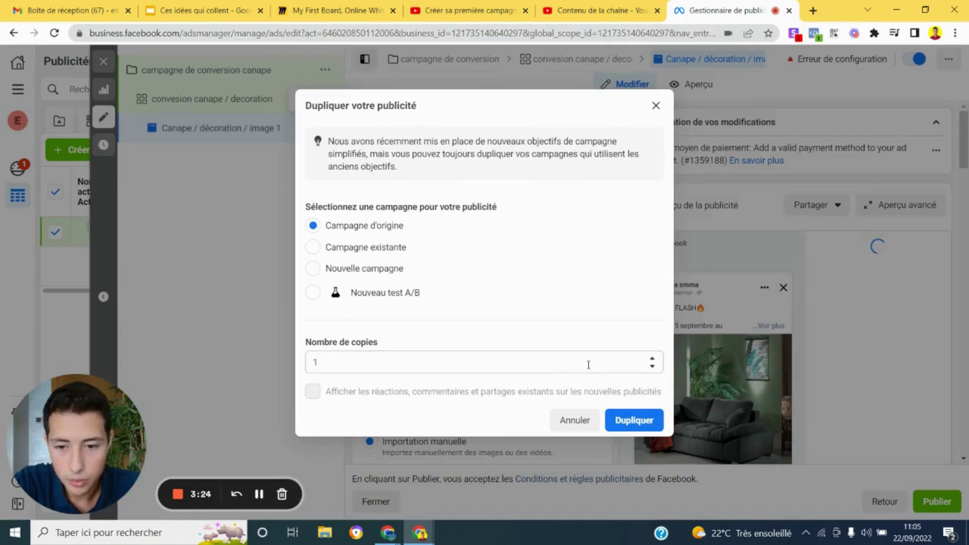
left_click(611, 362)
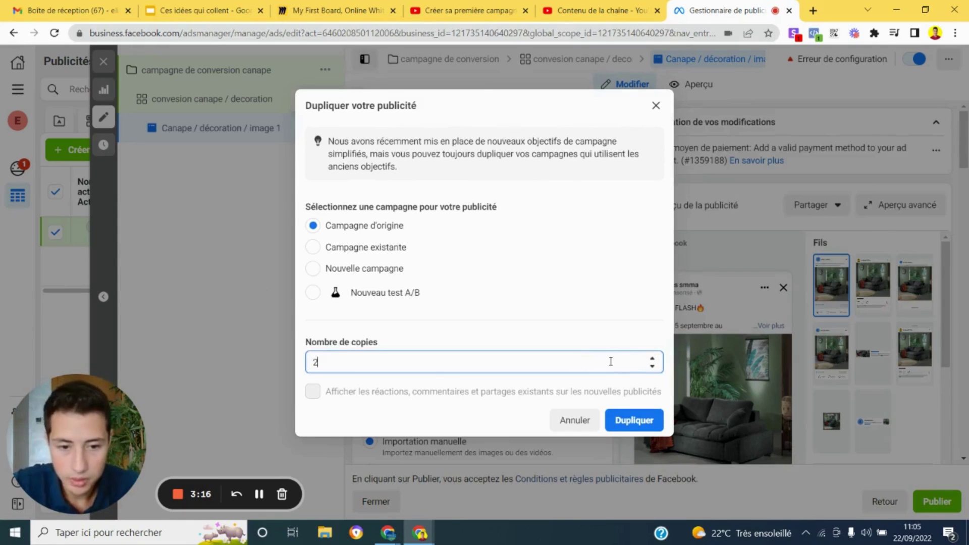
left_click(617, 419)
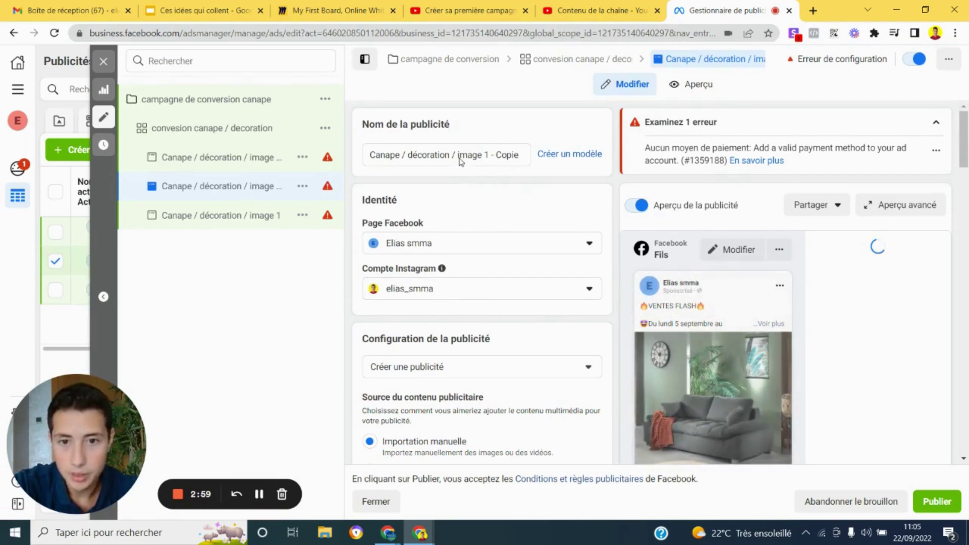
Rename one of the ad copies as "Canape / décoration / image 2".
scroll(488, 159, "down", 2)
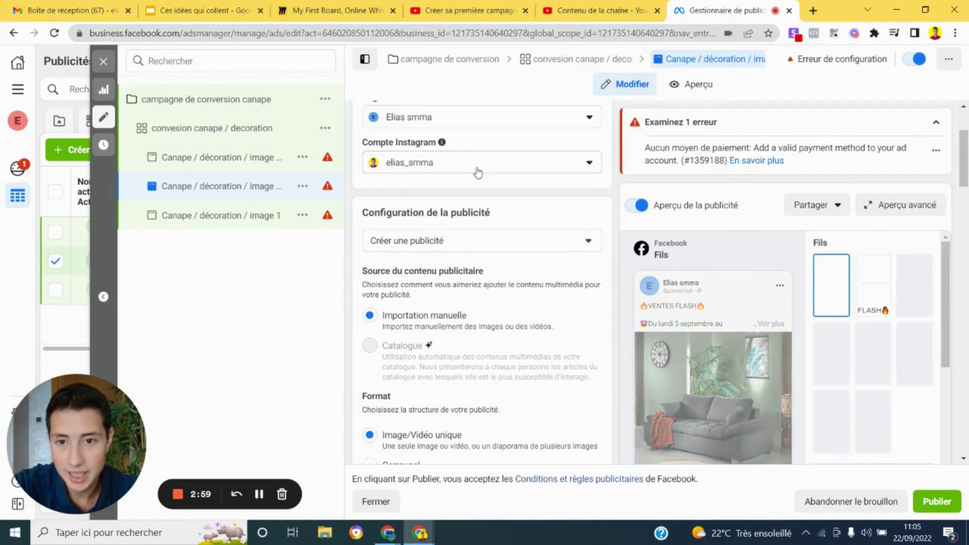
scroll(478, 173, "up", 2)
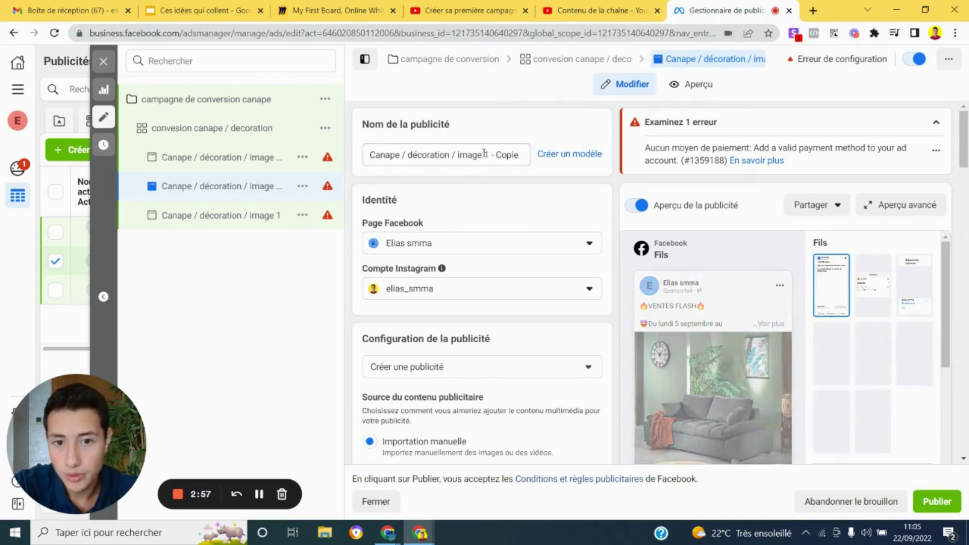
double_click(486, 154)
key("shift+End")
type("2")
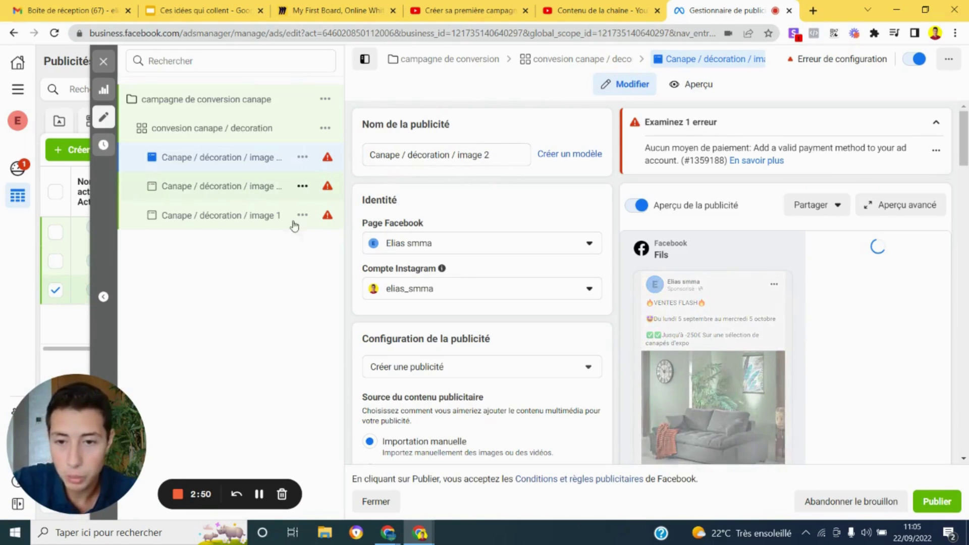
Duplicate the ad set "convesion canape / decoration" within its original campaign, making 3 copies.
left_click(260, 219)
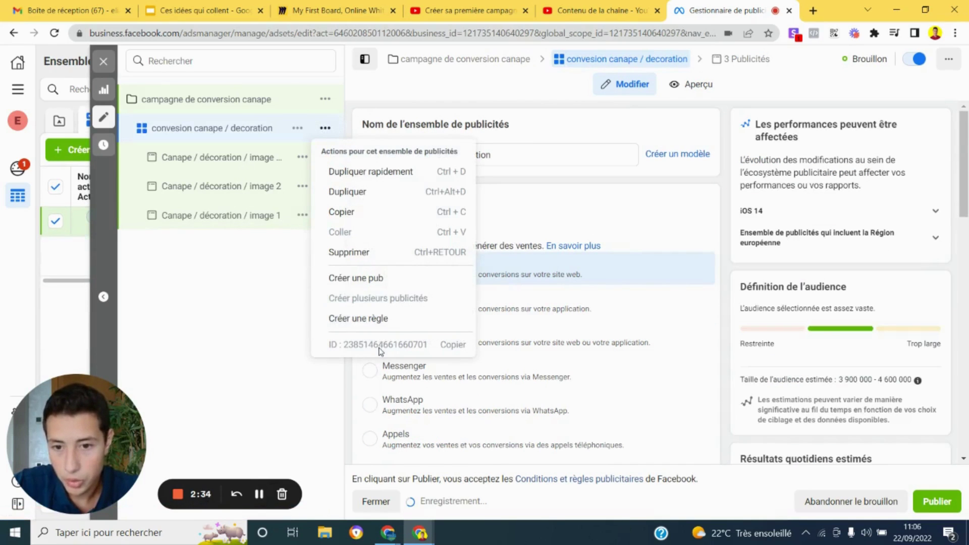
left_click(347, 192)
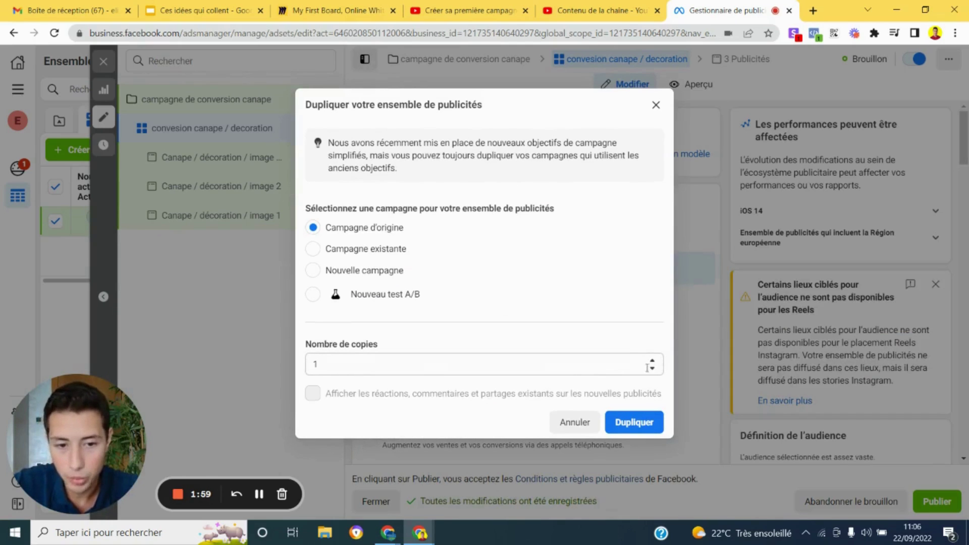
left_click(626, 366)
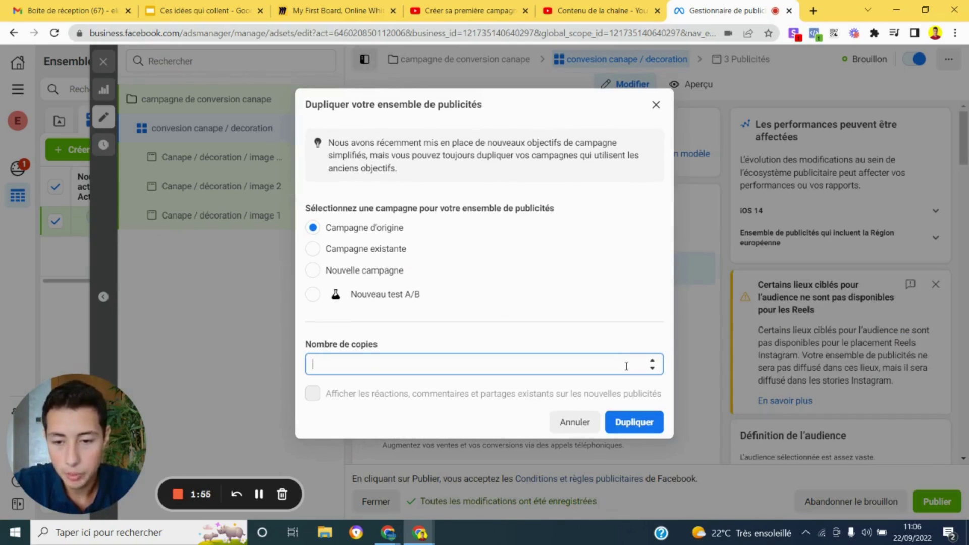
left_click(635, 424)
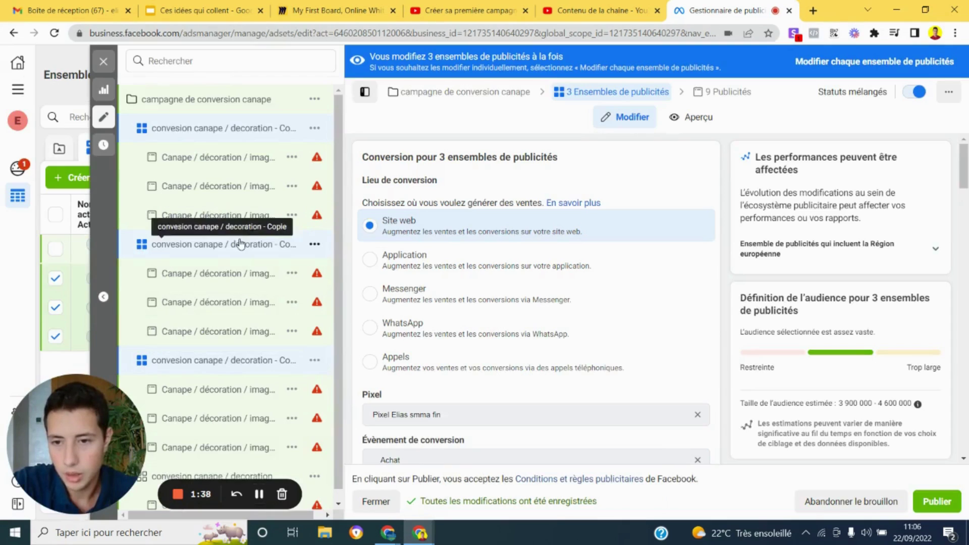
Rename the middle ad set copy as "convesion canape / ikea" and replace its included detailed targeting with the Ikea interest.
left_click(231, 246)
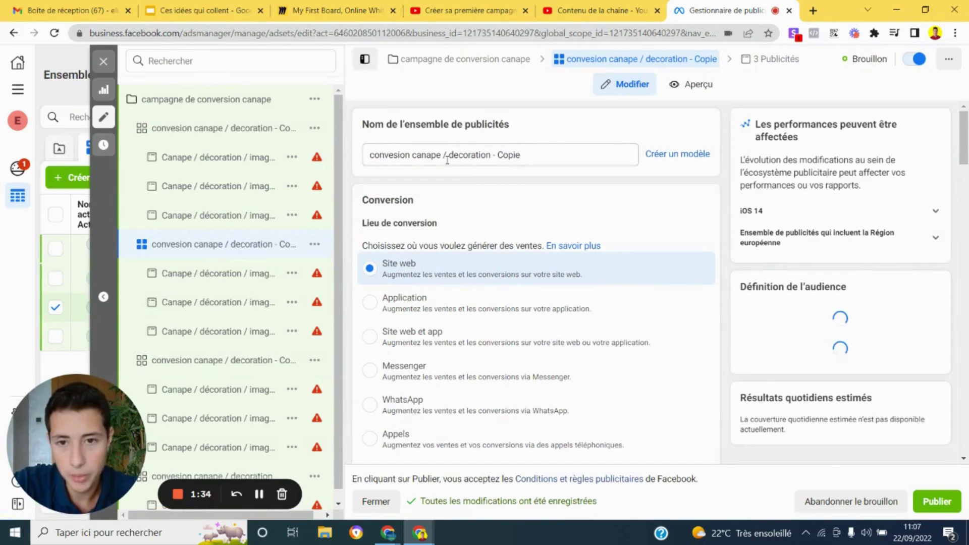
left_click_drag(452, 155, 528, 156)
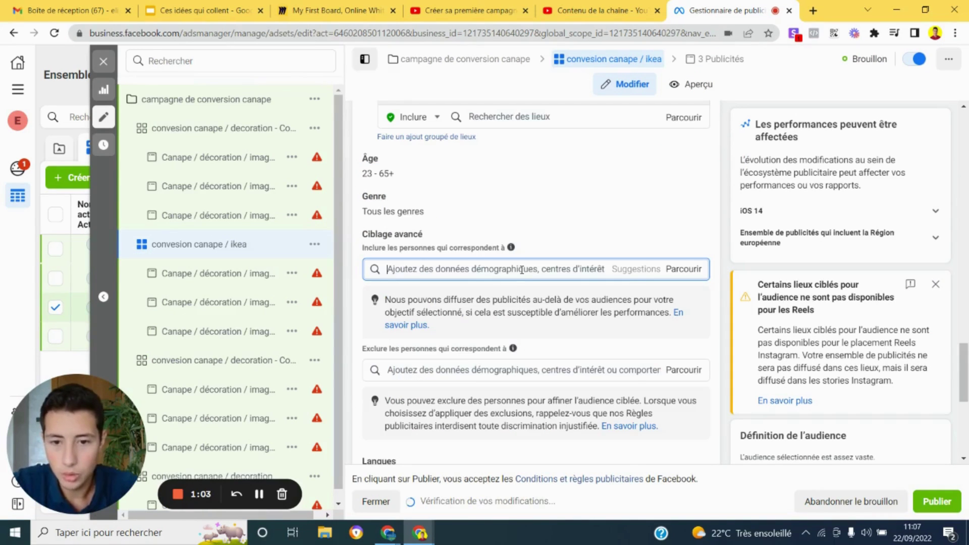
type("ik")
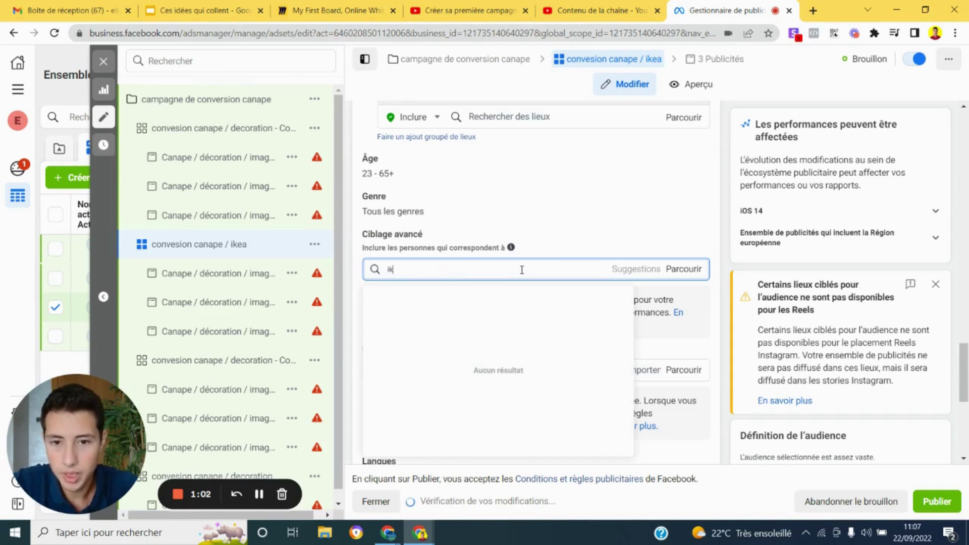
type("e")
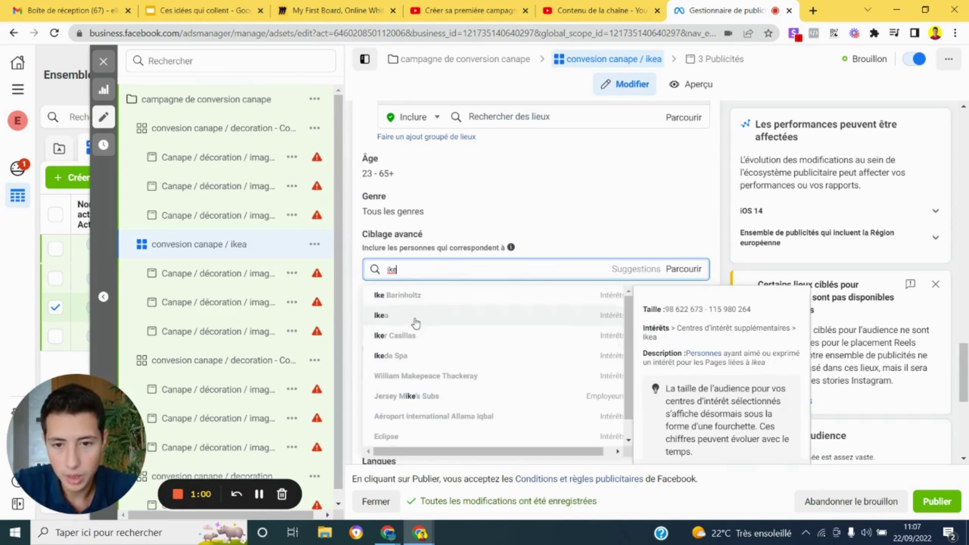
left_click(490, 317)
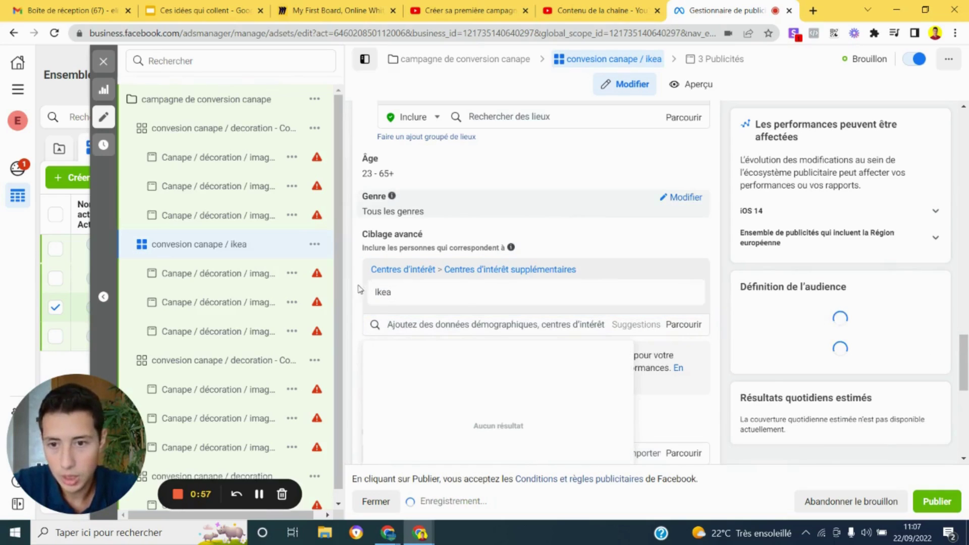
In the ad set copy below "convesion canape / ikea", replace the Acheteurs actifs targeting with the Canapé interest and show related suggestions.
left_click(230, 362)
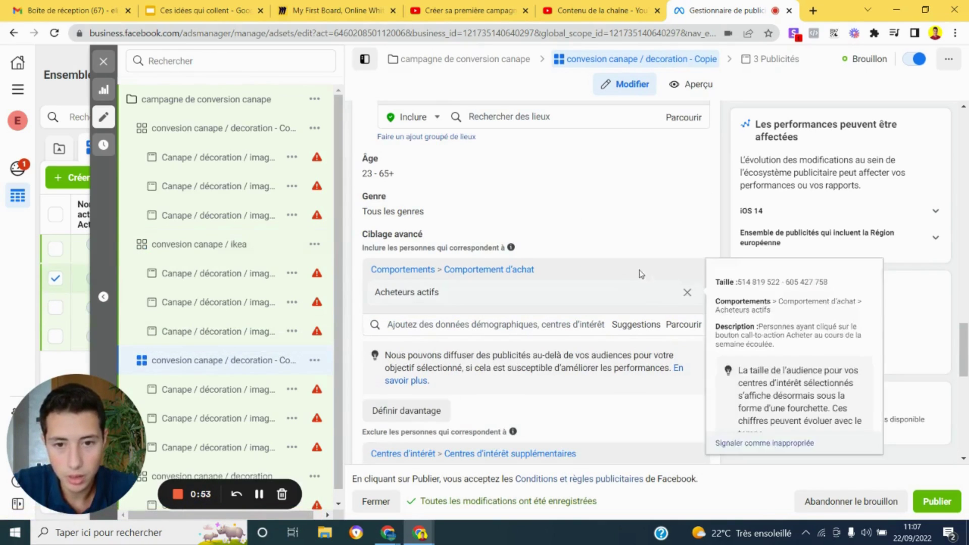
mouse_move(695, 297)
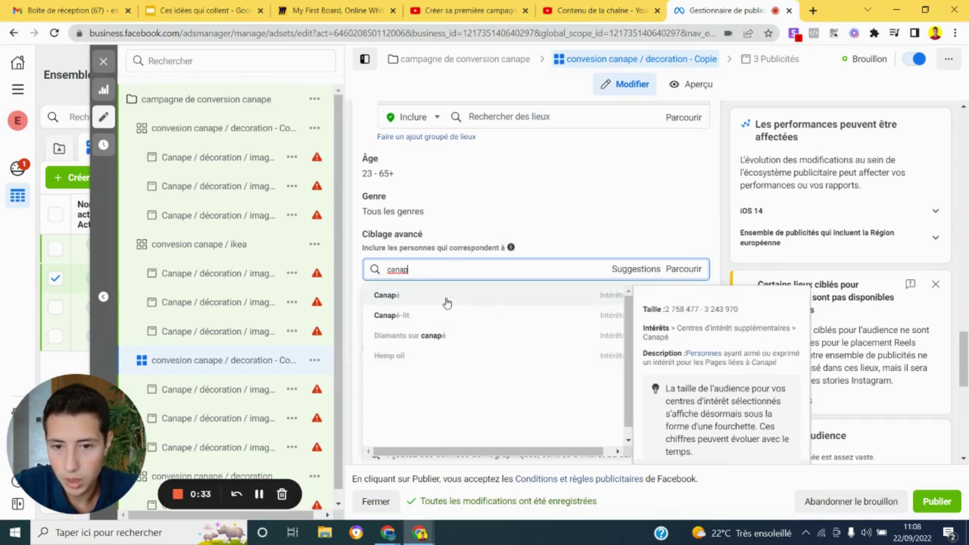
left_click(447, 302)
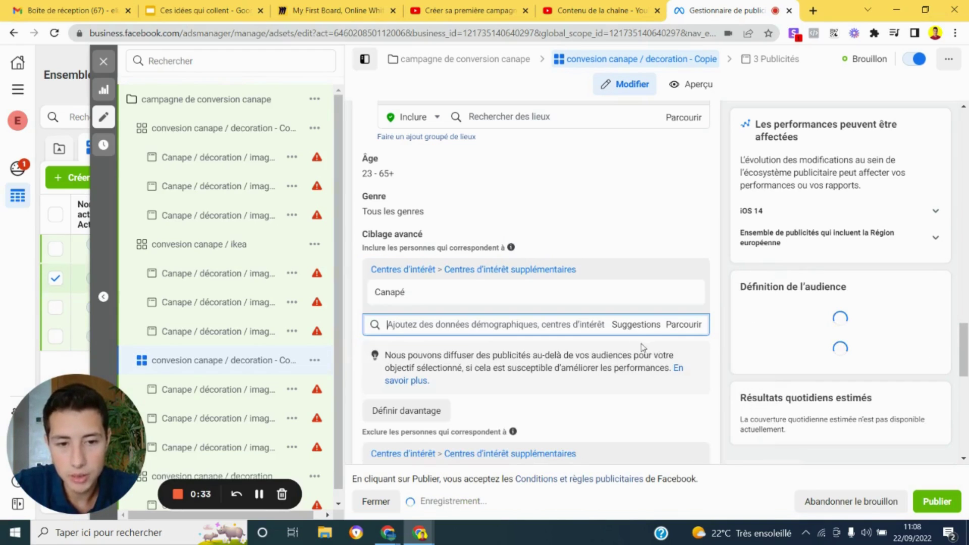
left_click(635, 326)
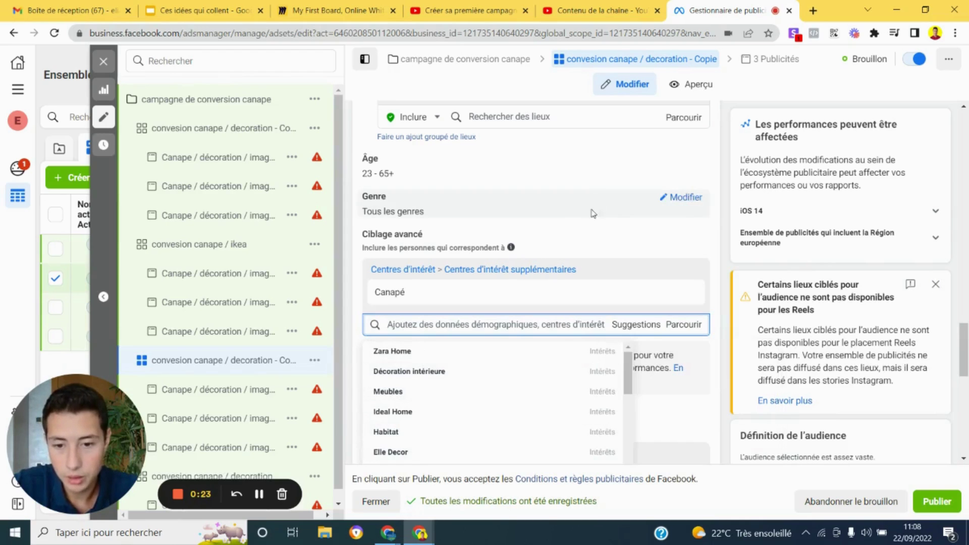
In the original ad set "convesion canape / decoration", replace the Acheteurs actifs targeting with the Meubles interest.
scroll(258, 427, "down", 1)
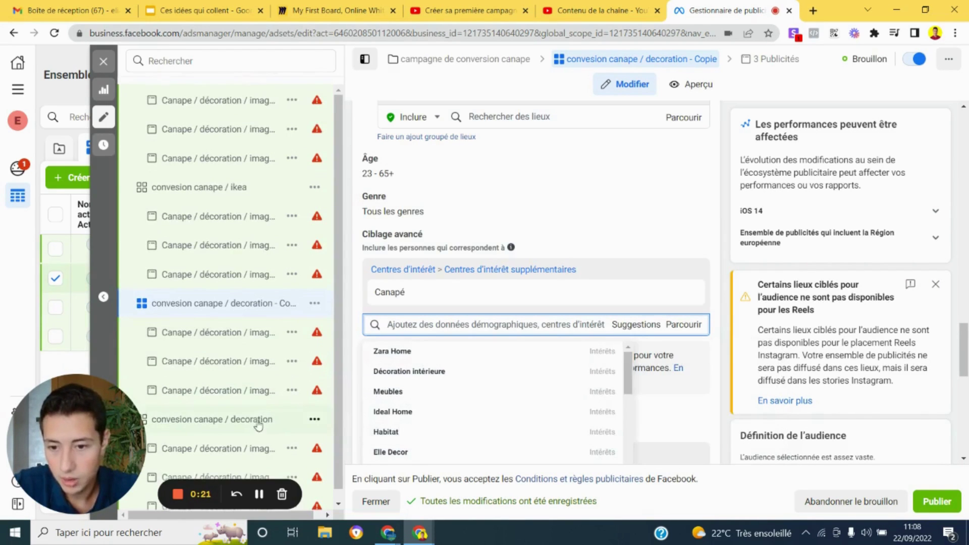
left_click(253, 427)
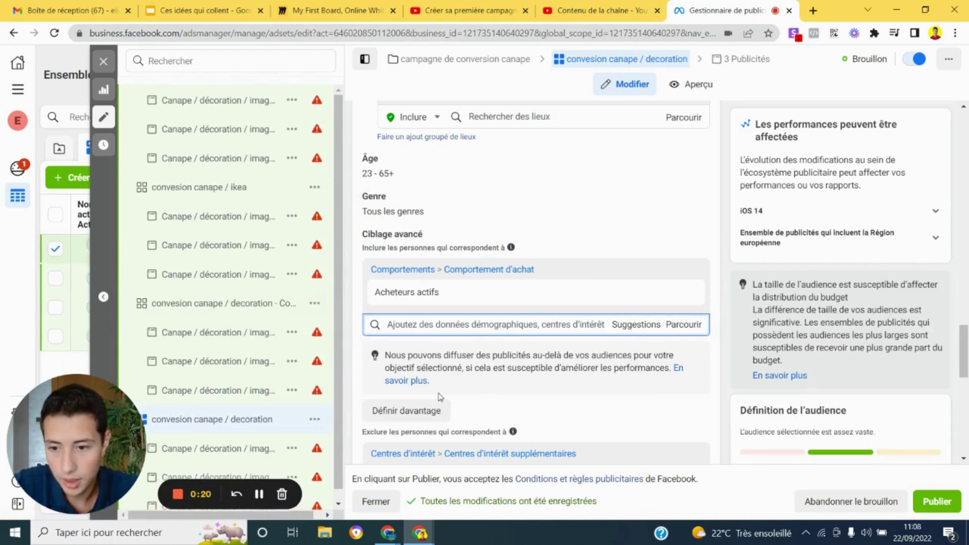
scroll(518, 283, "up", 5)
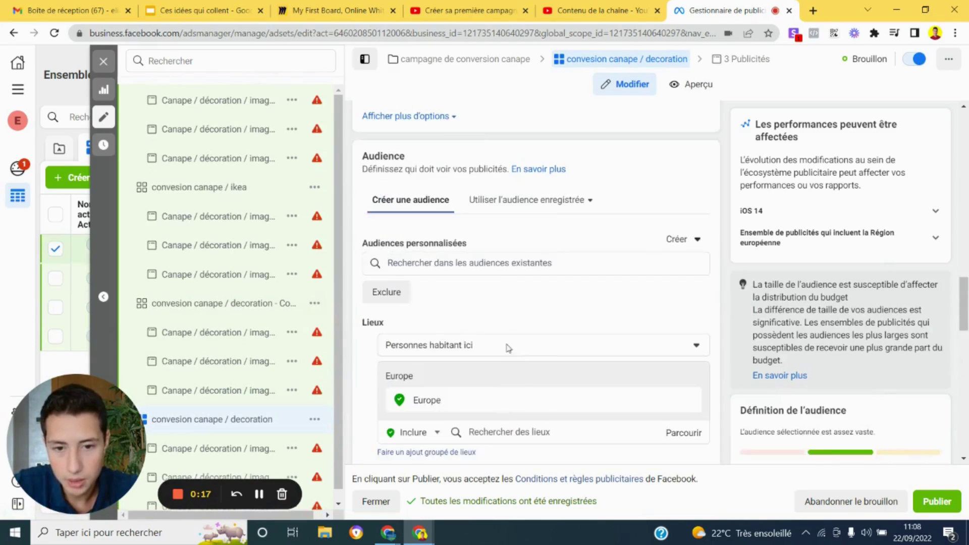
scroll(507, 353, "down", 4)
scroll(504, 390, "down", 1)
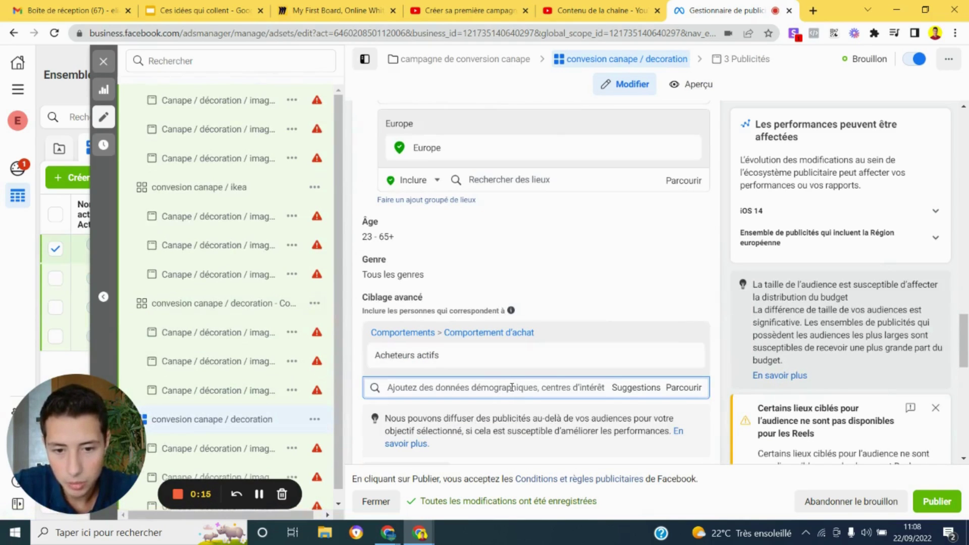
mouse_move(656, 361)
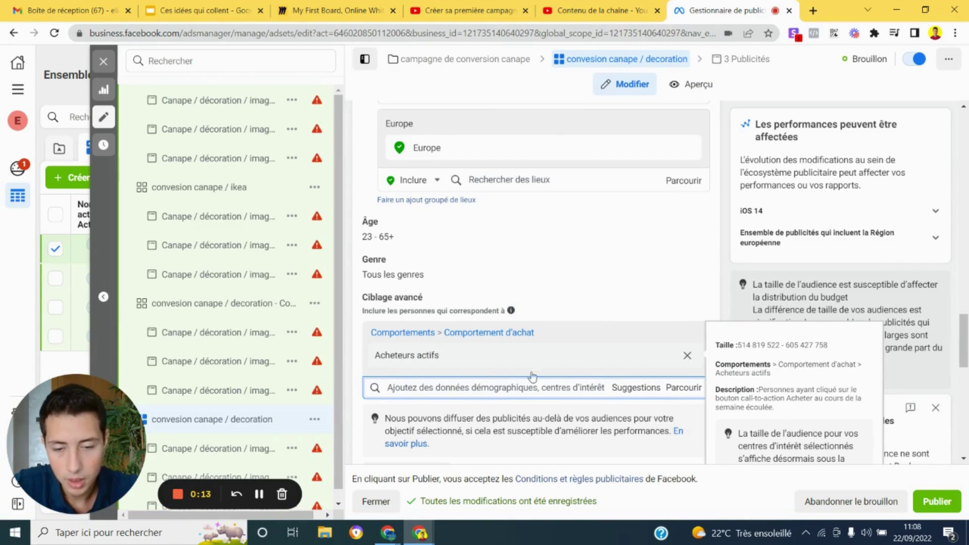
key("BackSpace")
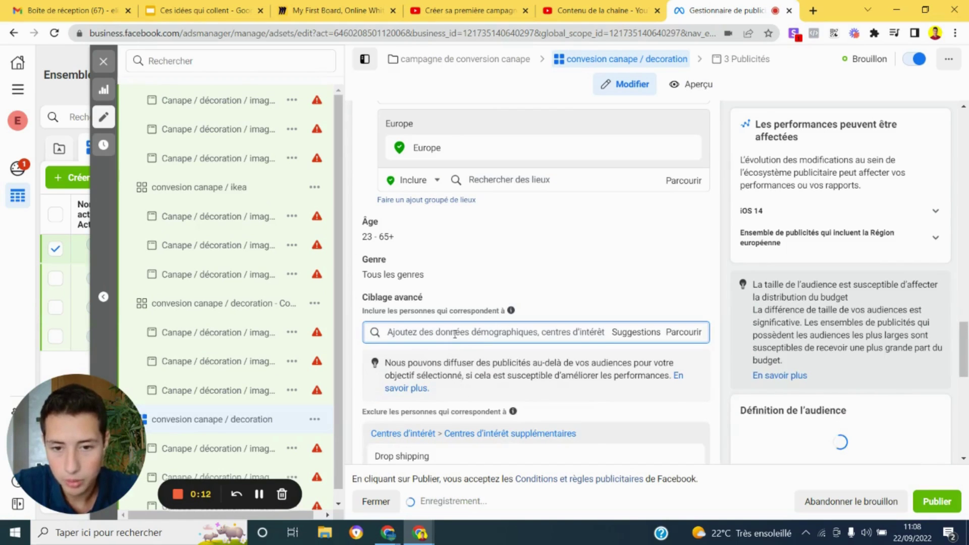
type("meubl")
type("e")
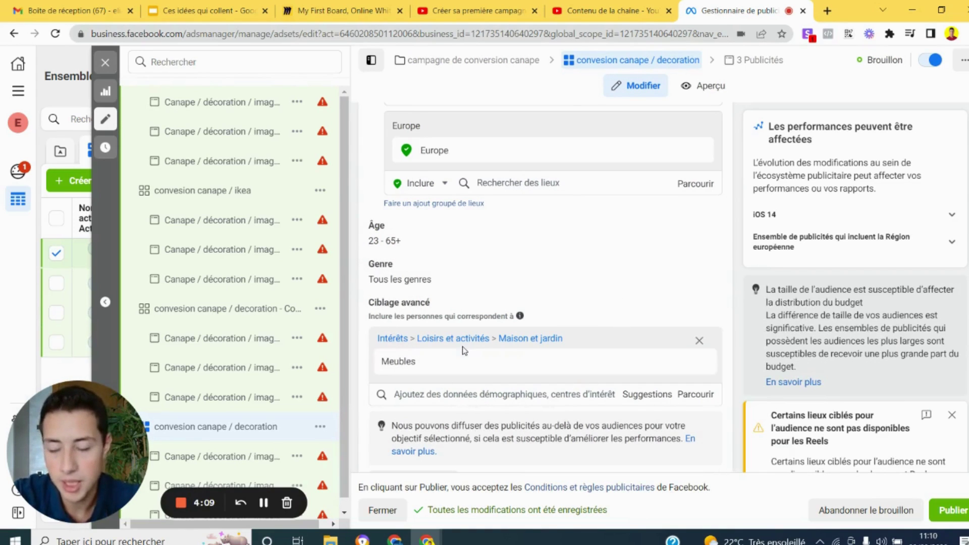
Close the ad set editor without publishing the draft items.
mouse_move(488, 354)
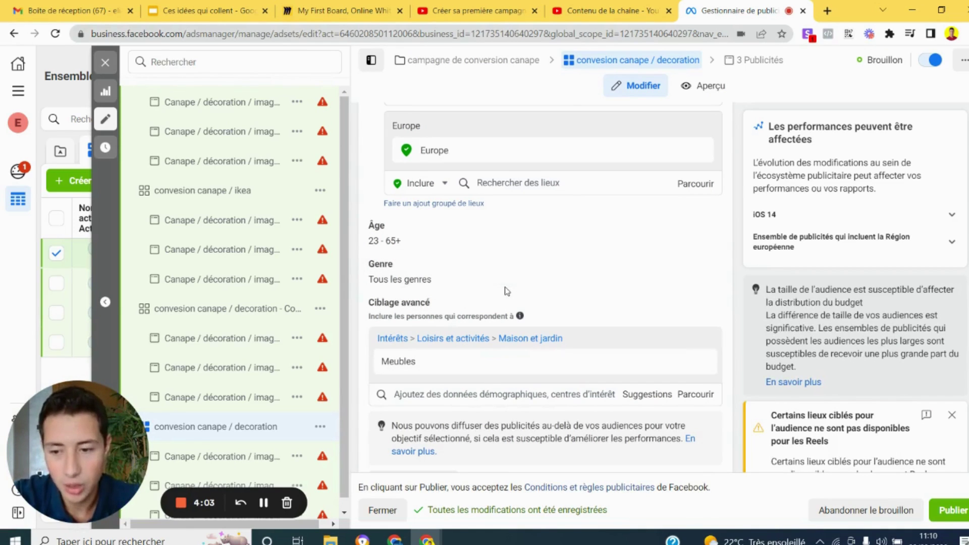
left_click(111, 70)
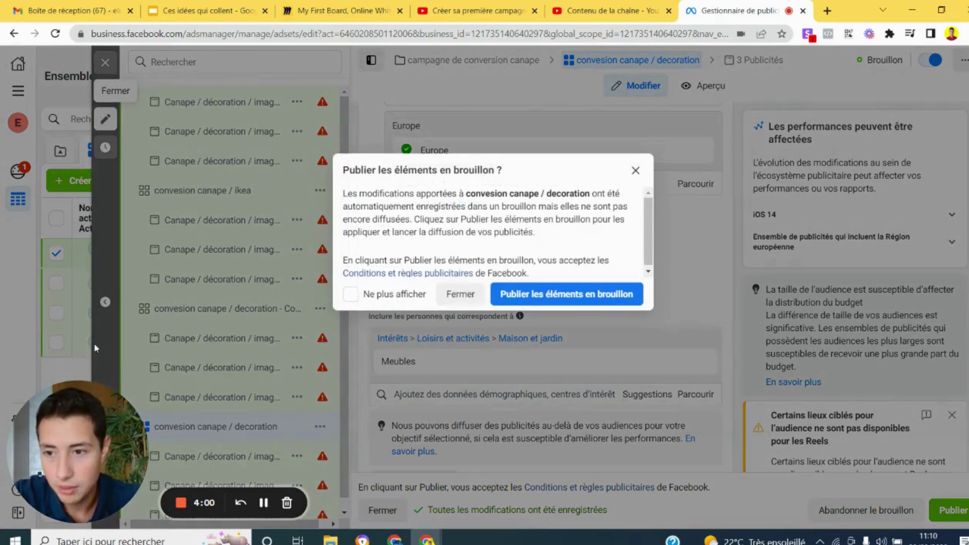
left_click(460, 295)
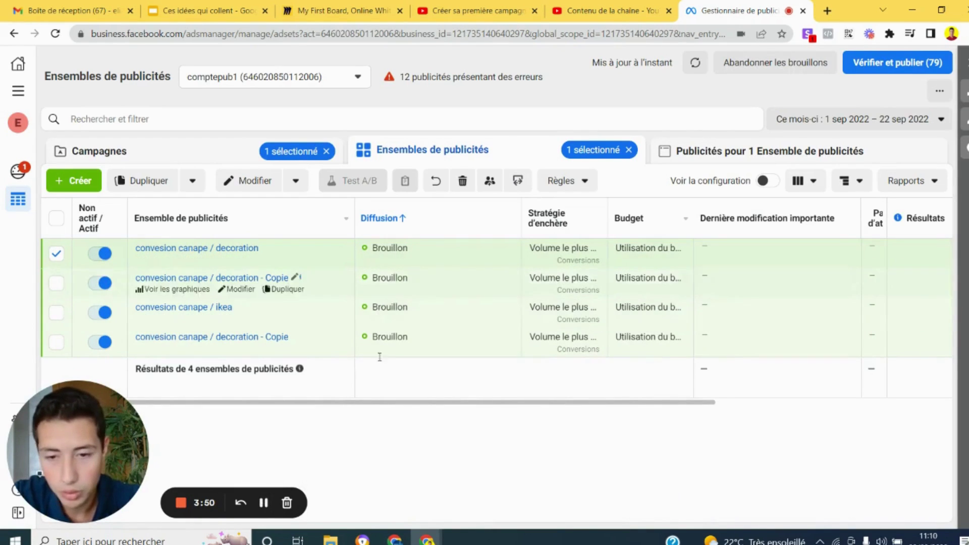
Examine the performance columns of the ad sets and of the ads, including the sorting options for cost per result.
left_click_drag(382, 402, 522, 402)
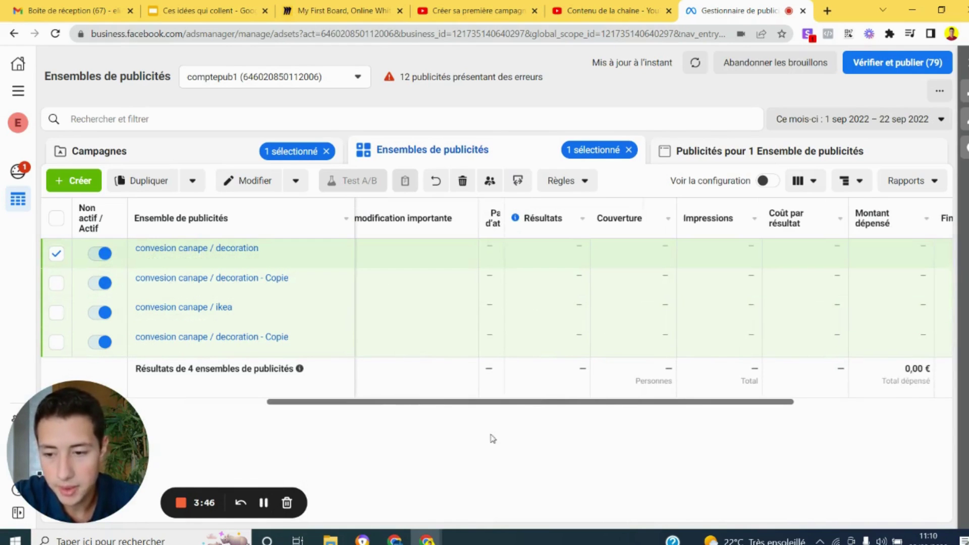
left_click(717, 153)
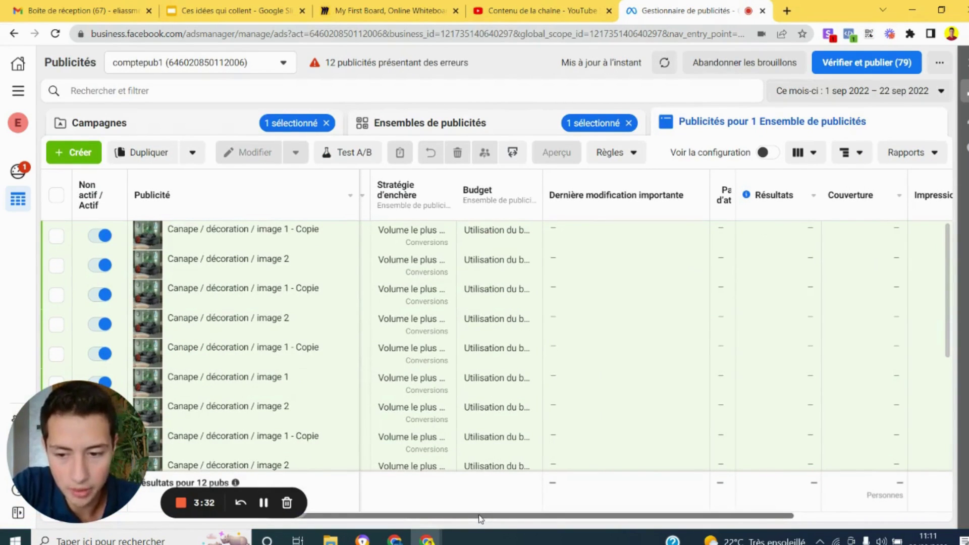
left_click_drag(481, 516, 672, 515)
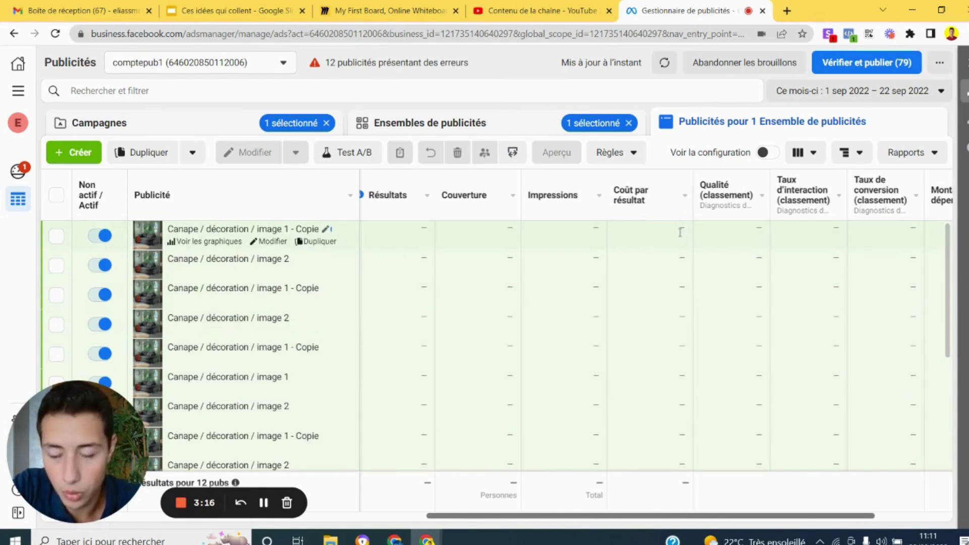
left_click(685, 194)
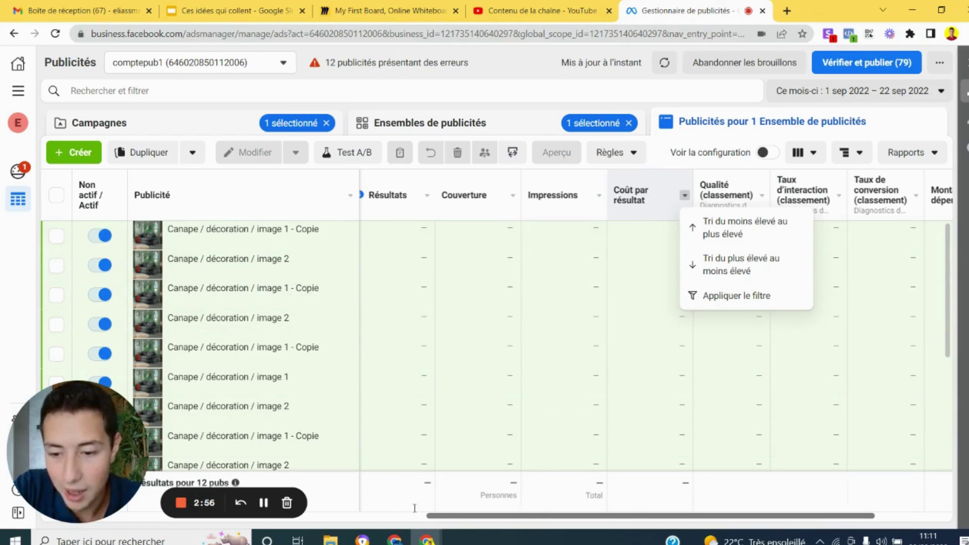
left_click(664, 241)
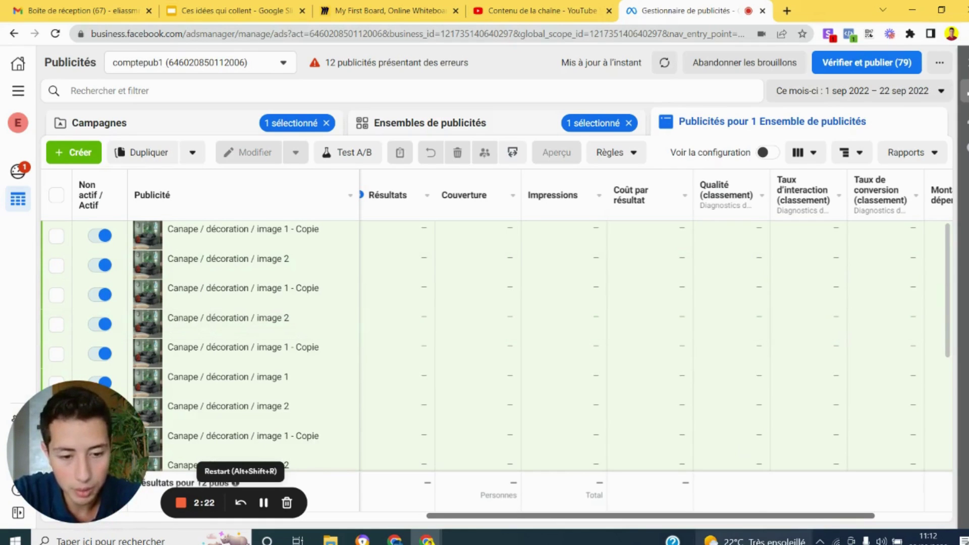
left_click_drag(740, 520, 785, 518)
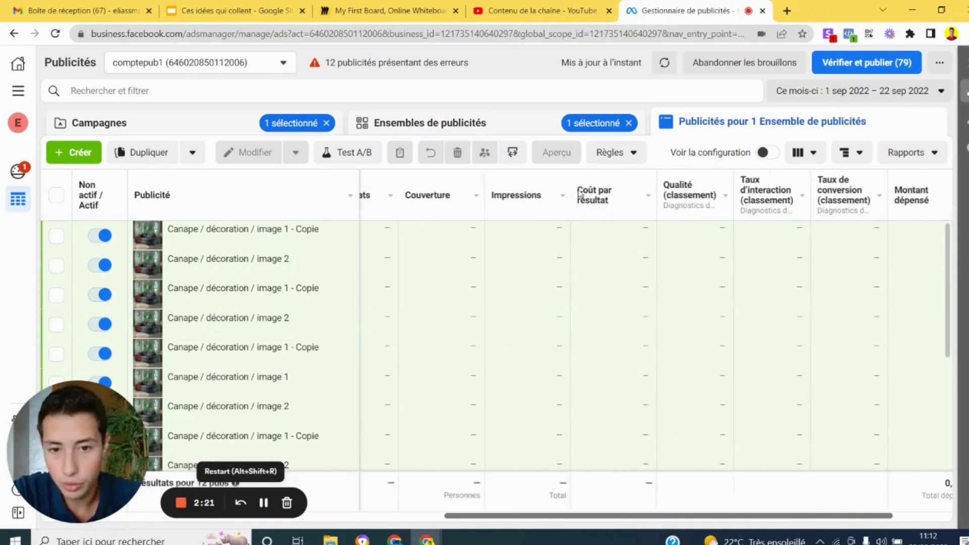
scroll(581, 197, "right", 2)
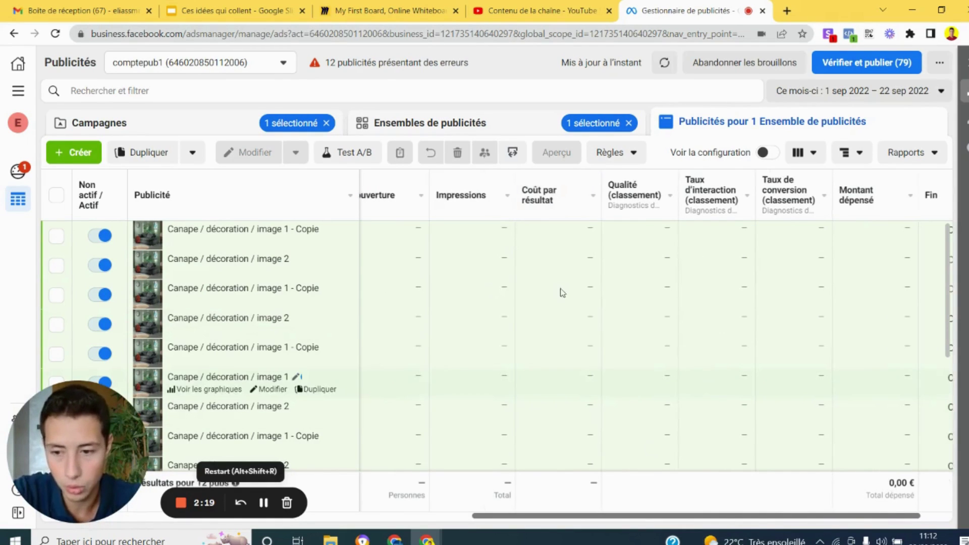
Look through the available column presets for the ads table and dismiss them without changing the selection.
left_click(814, 153)
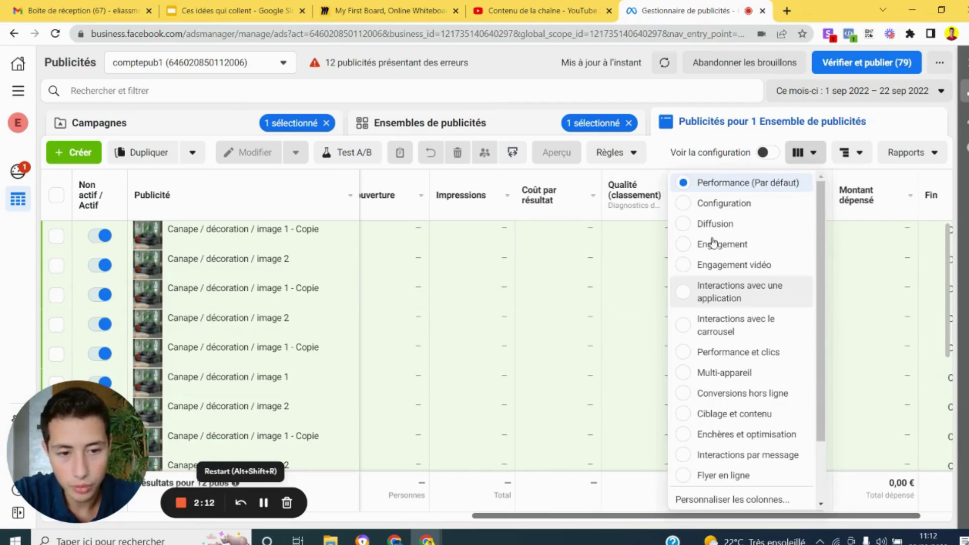
scroll(727, 381, "down", 1)
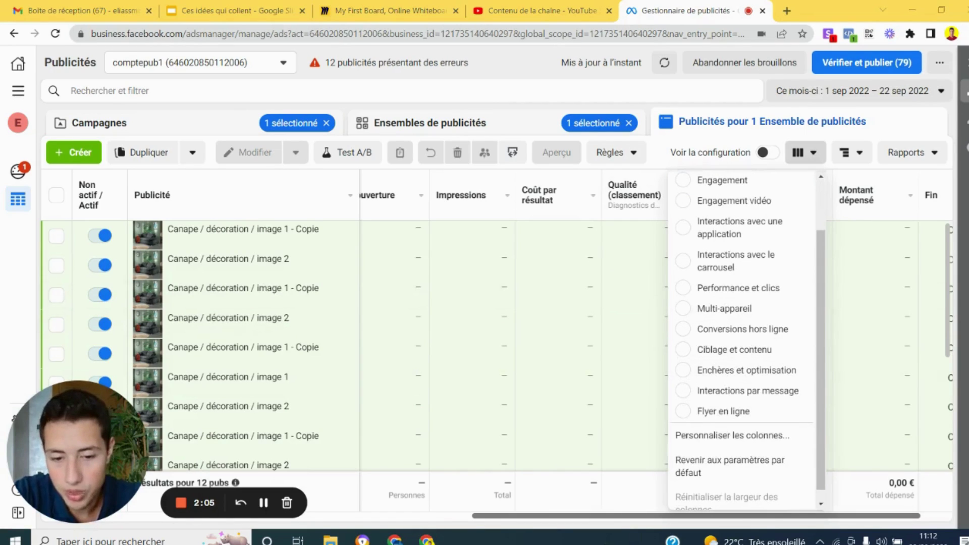
mouse_move(605, 521)
left_mouse_down()
mouse_move(598, 521)
mouse_move(614, 521)
left_mouse_up()
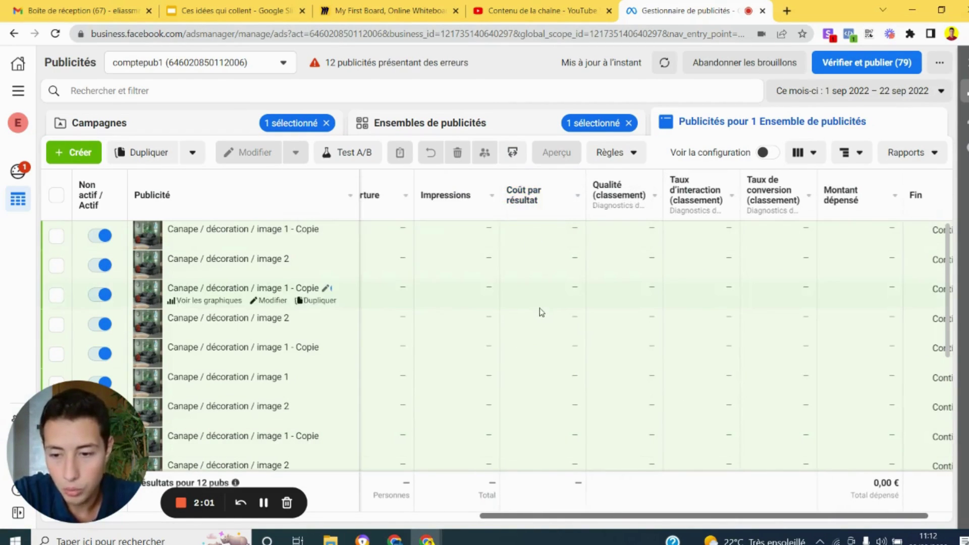